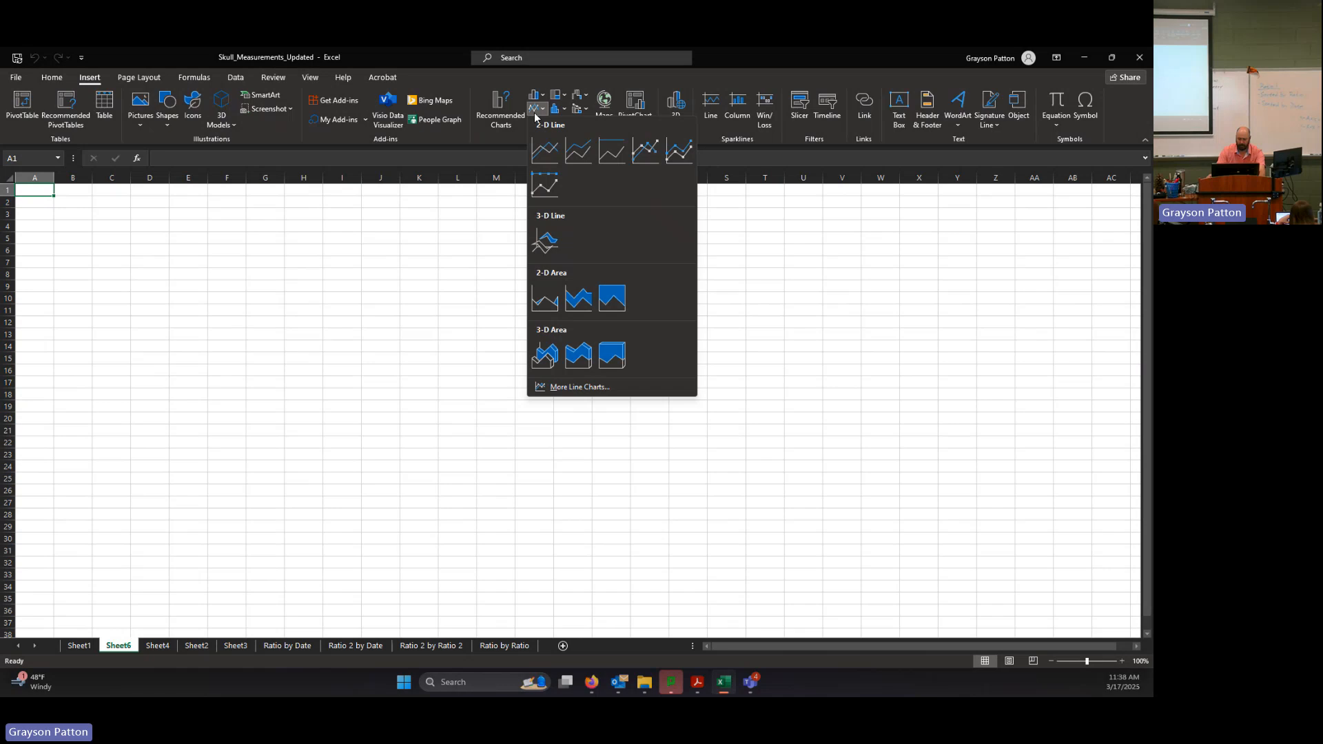
# Insert a blank 2-D line chart on Sheet6 and resize it to span roughly cells C5 to Y34
pyautogui.click(551, 154)
pyautogui.moveTo(535, 375); pyautogui.dragTo(193, 271)
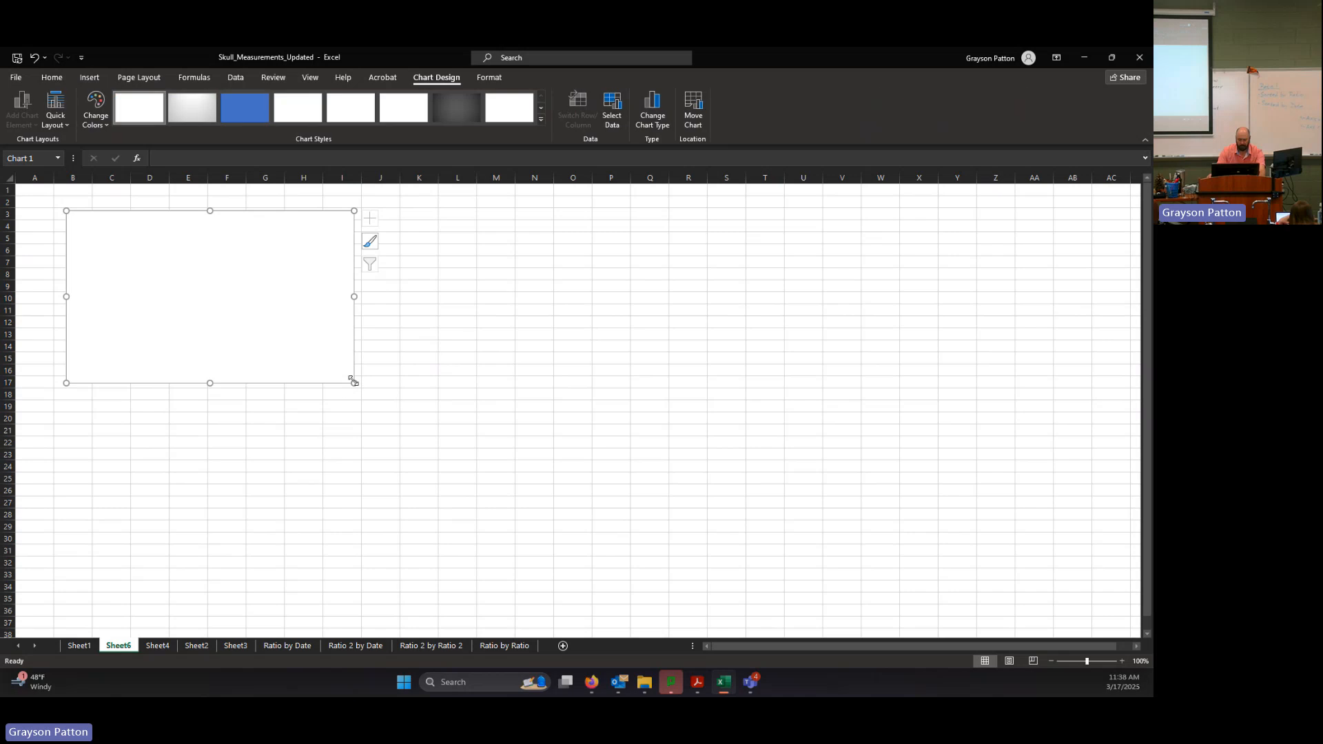
pyautogui.moveTo(353, 381); pyautogui.dragTo(906, 572)
pyautogui.moveTo(526, 378); pyautogui.dragTo(559, 378)
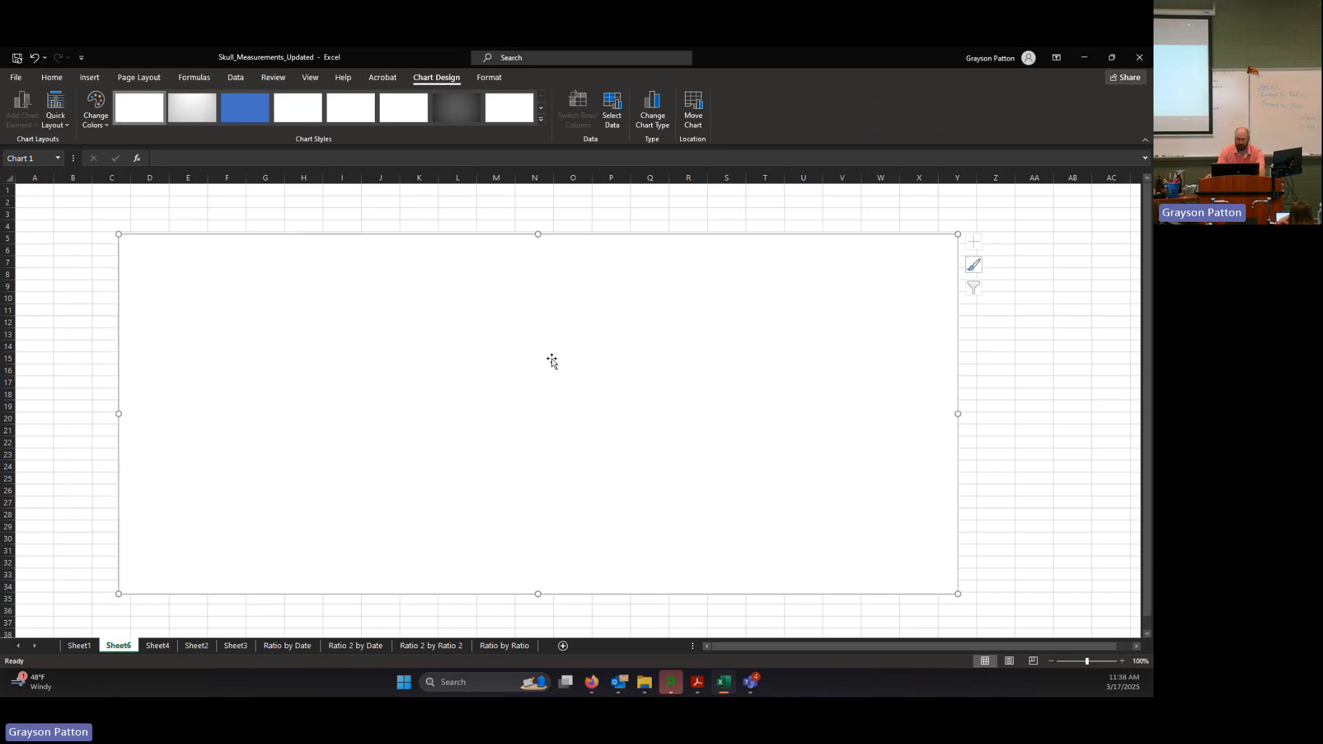
pyautogui.click(1097, 361)
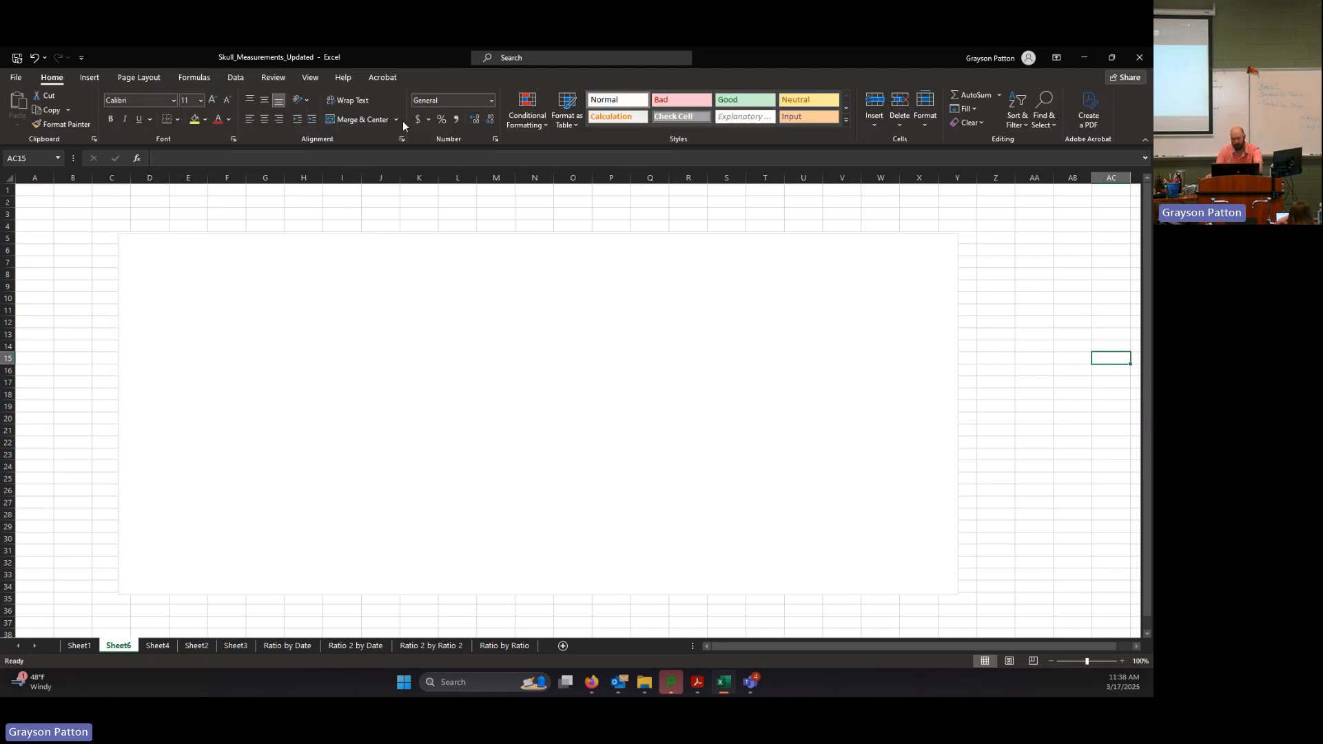
# Start a new data series for the blank chart and name it "Ratio 1 Sorted by Ratio"
pyautogui.click(727, 398)
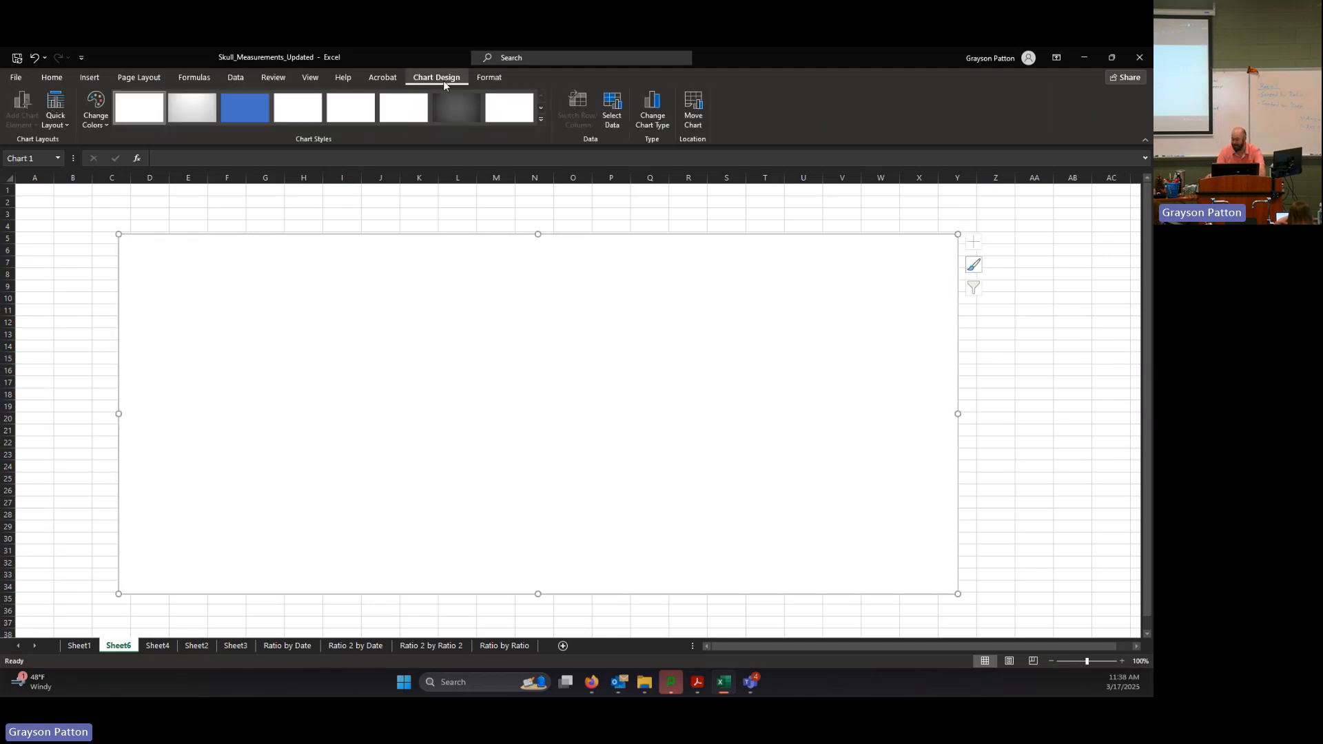
pyautogui.click(617, 111)
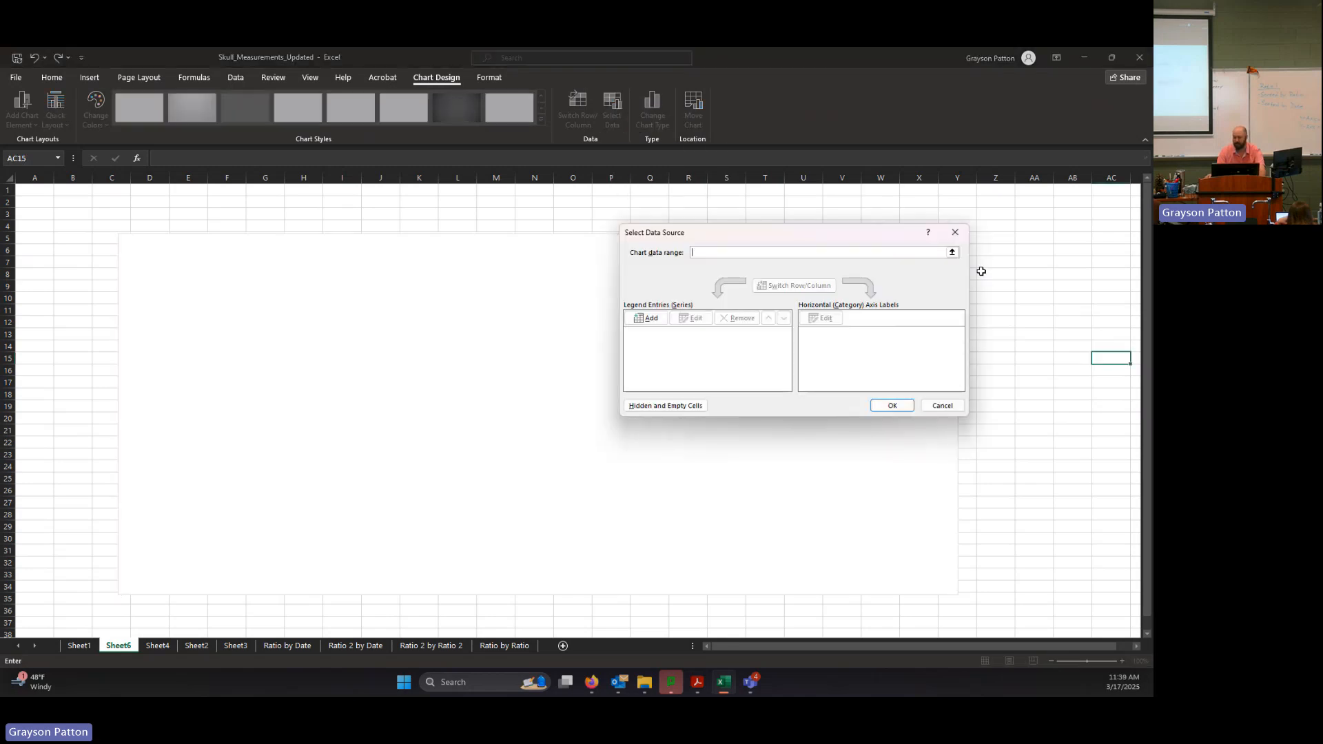
pyautogui.moveTo(852, 234); pyautogui.dragTo(825, 272)
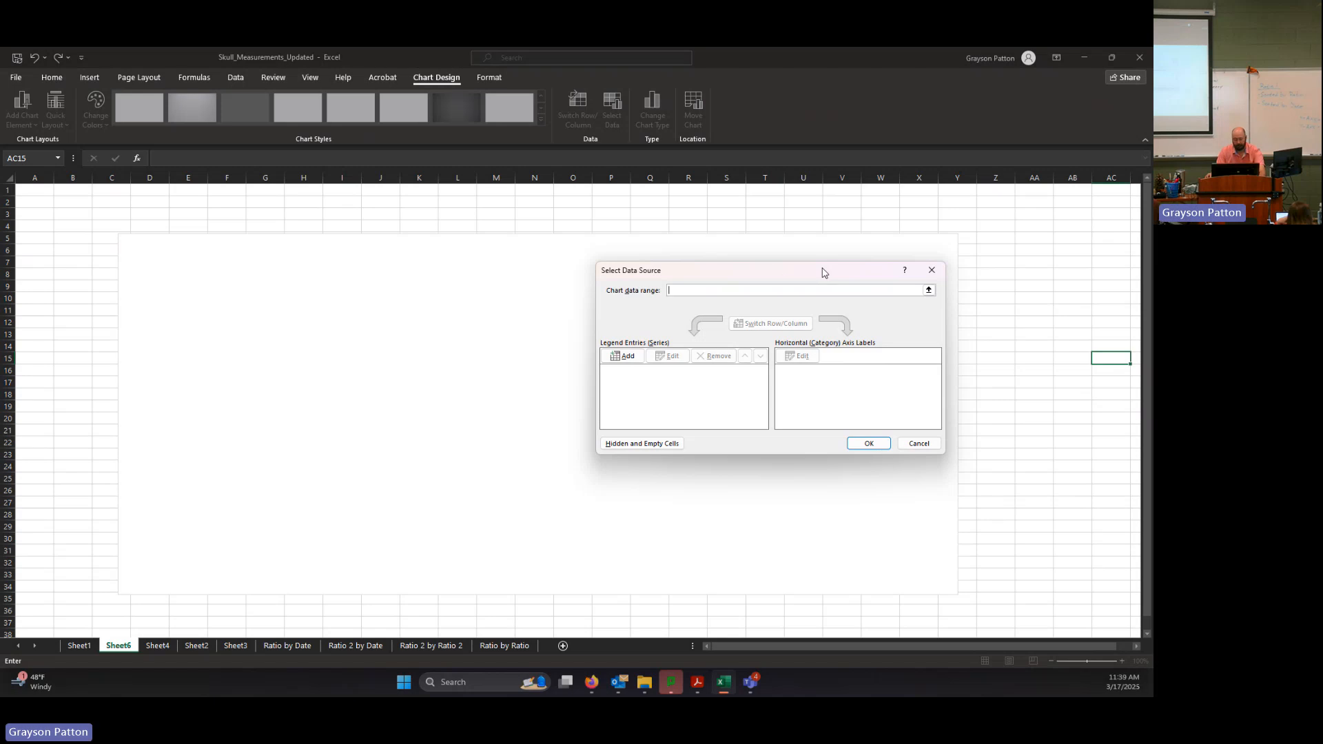
pyautogui.click(628, 362)
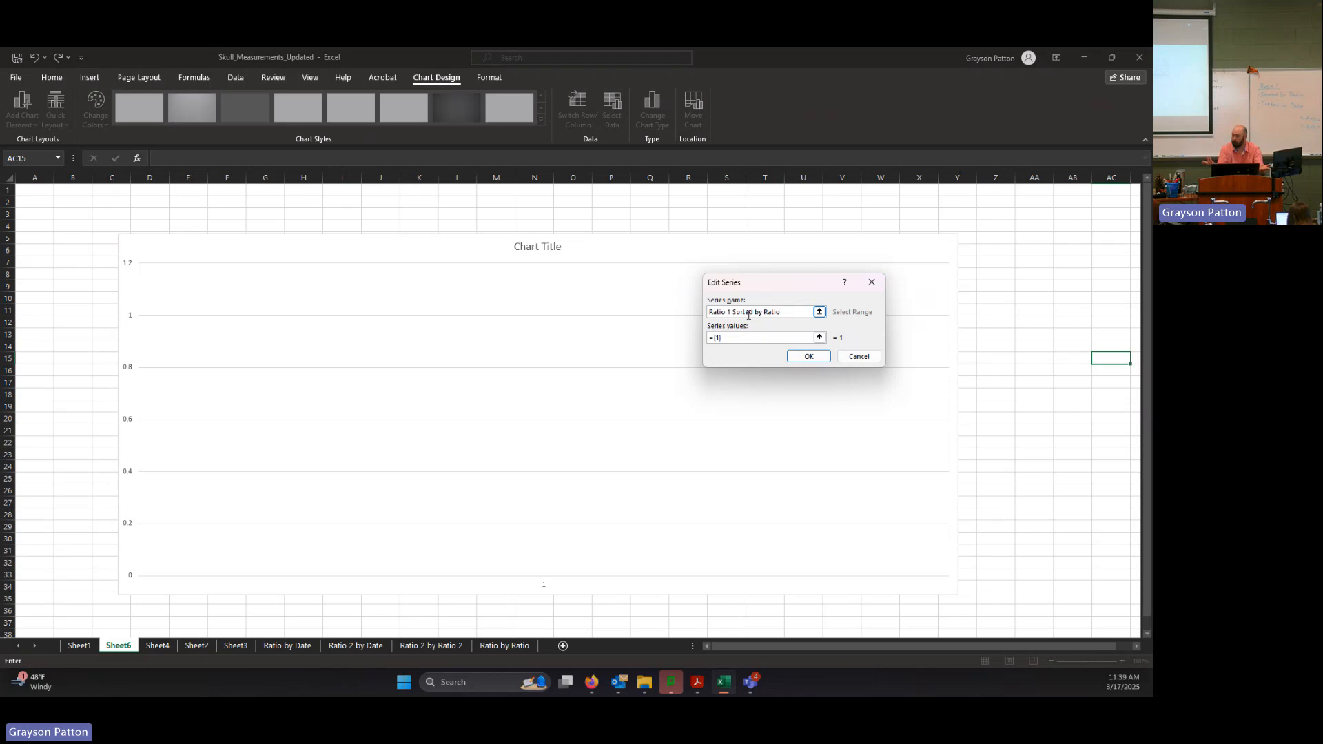
# Set the new series' values to the Face to Vol. Ratio data in Sheet1 cells G2:G15
pyautogui.click(767, 339)
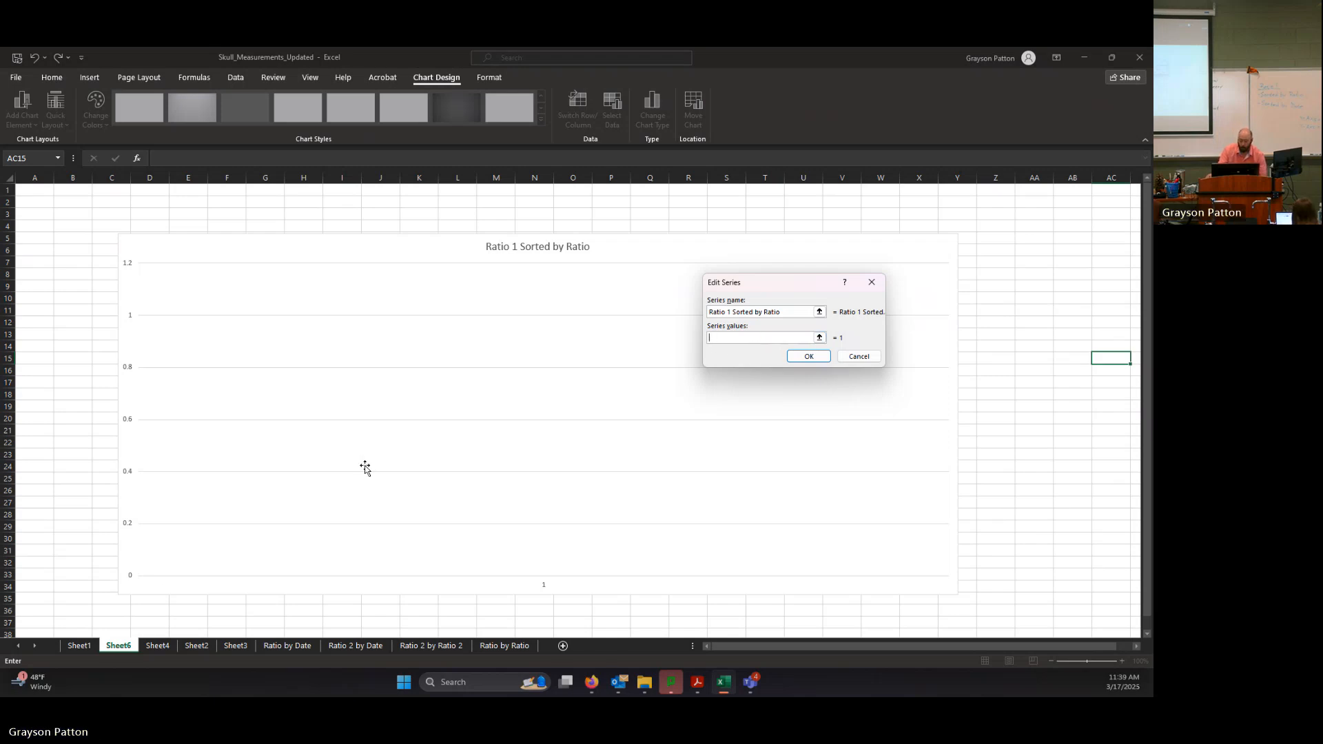
pyautogui.click(88, 647)
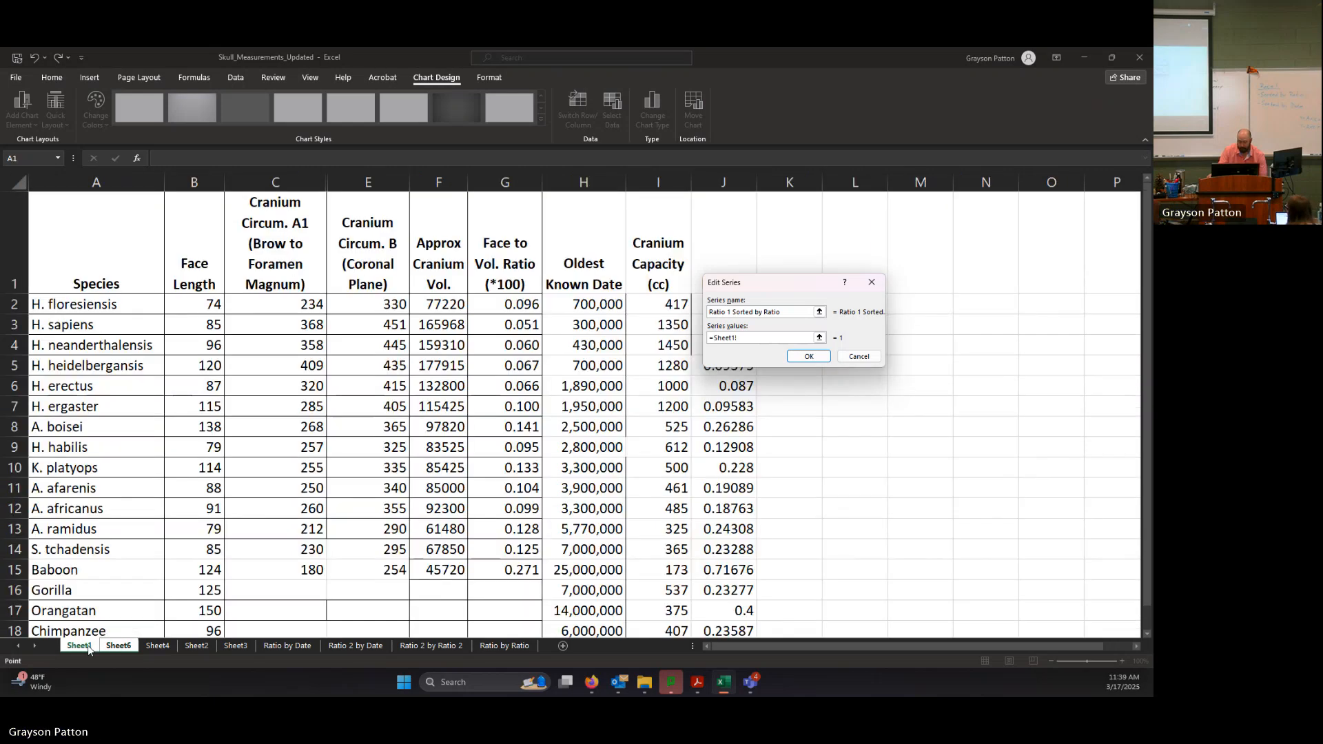
pyautogui.scroll(-1, 339, 400)
pyautogui.scroll(1, 393, 378)
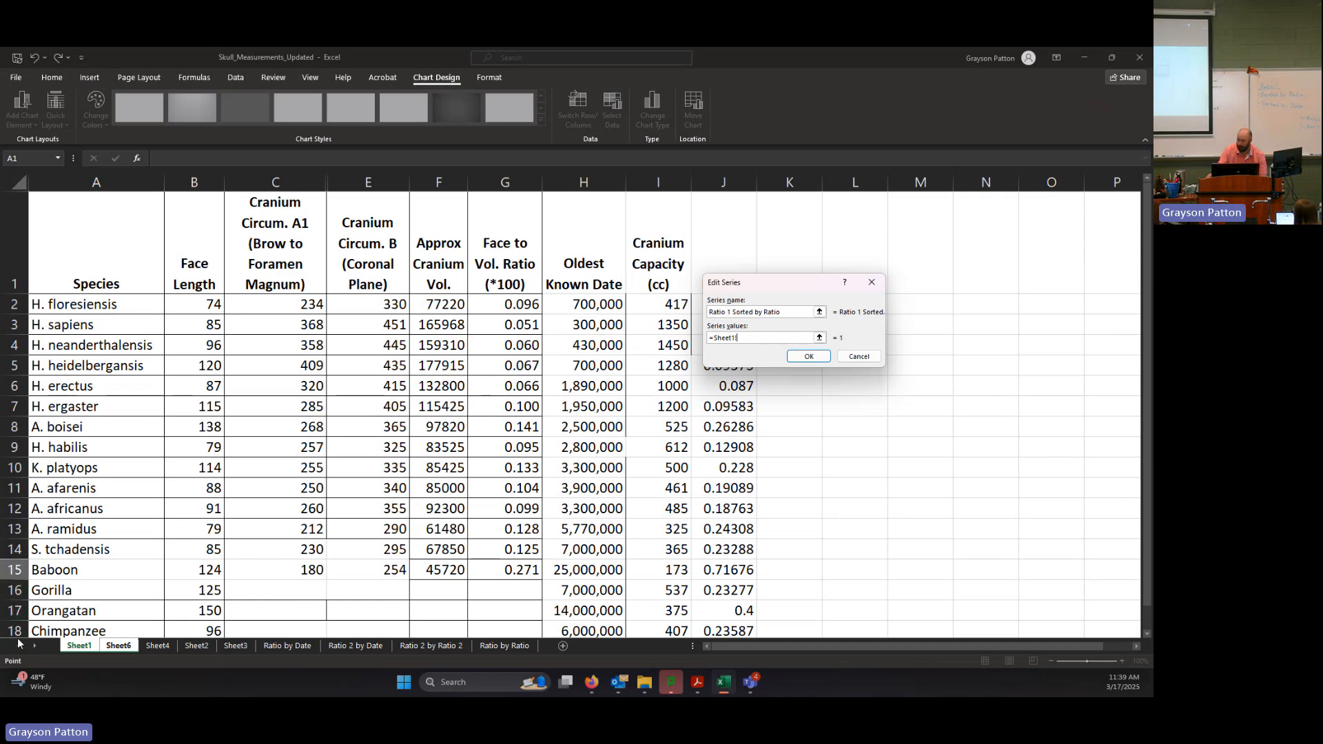
pyautogui.click(497, 304)
pyautogui.moveTo(498, 304); pyautogui.dragTo(521, 572)
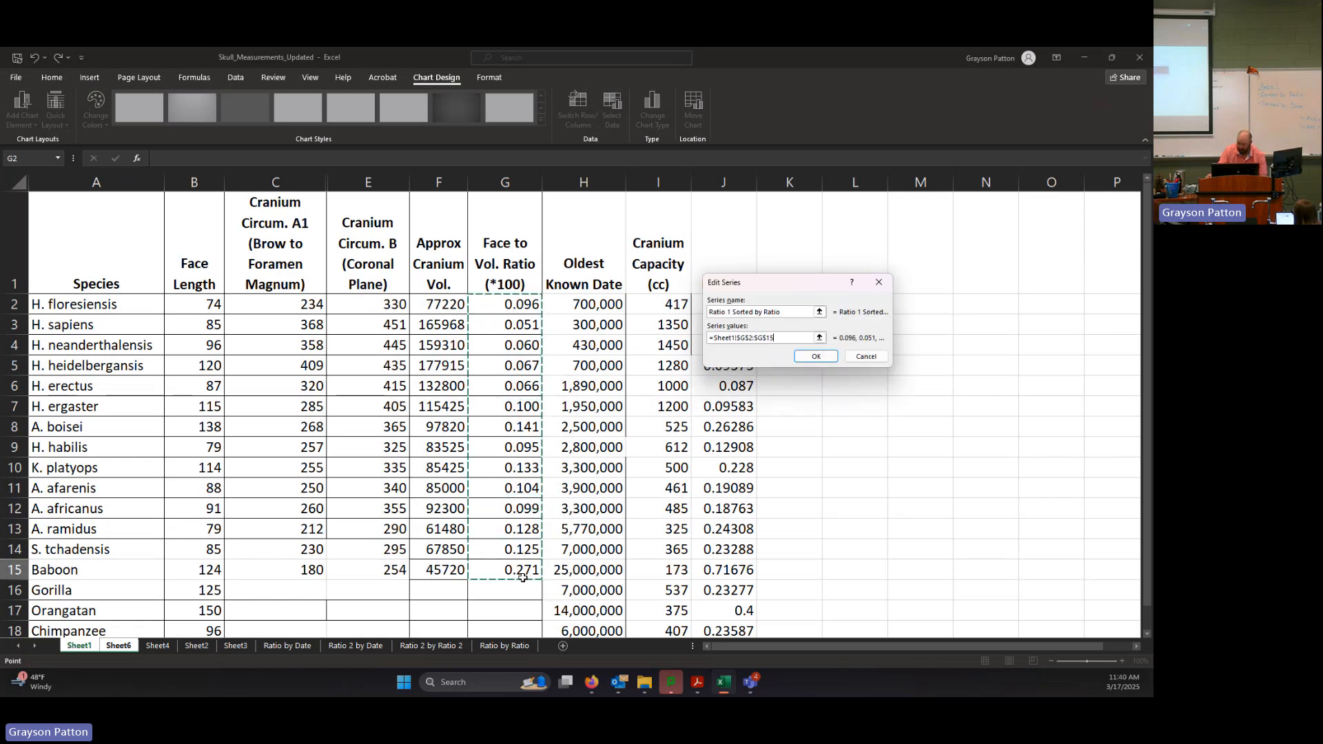
pyautogui.click(816, 356)
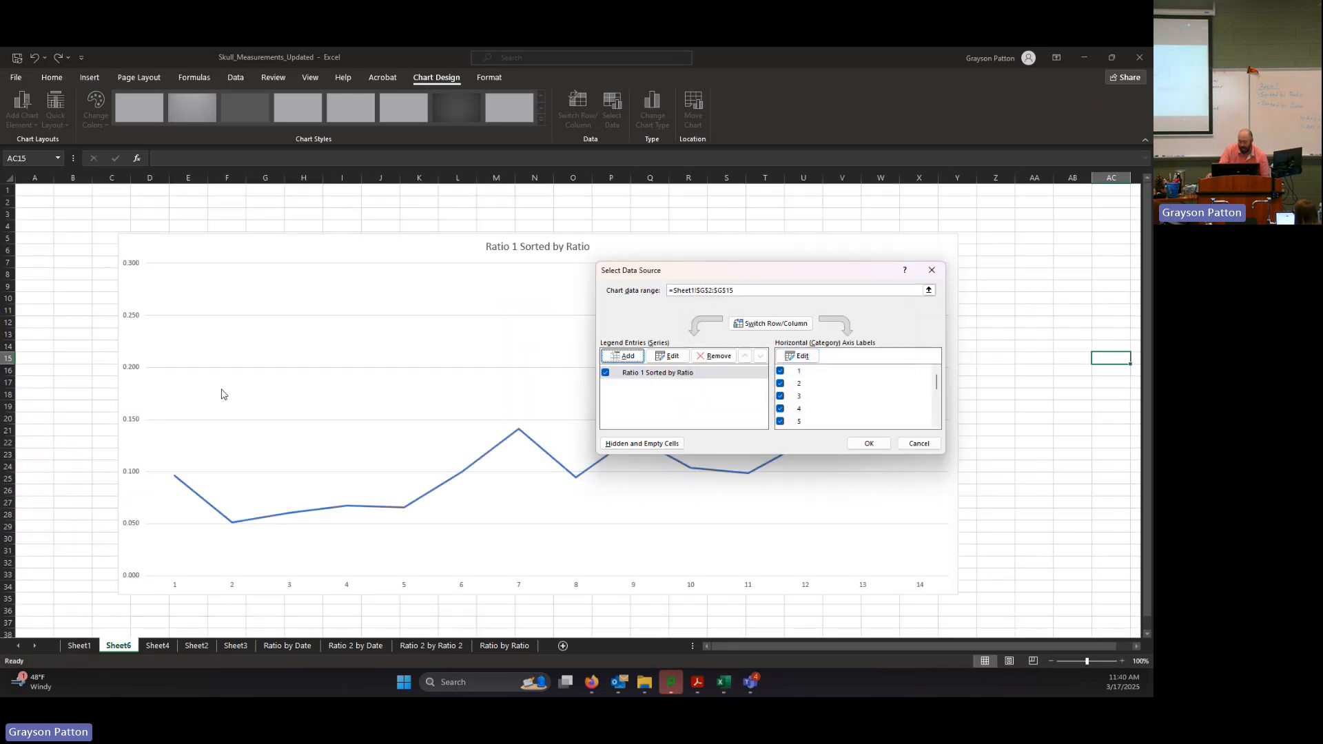
# Set the chart's horizontal axis labels to the Oldest Known Date values in Sheet1 cells H2:H15 and apply the data source
pyautogui.moveTo(833, 275); pyautogui.dragTo(1011, 515)
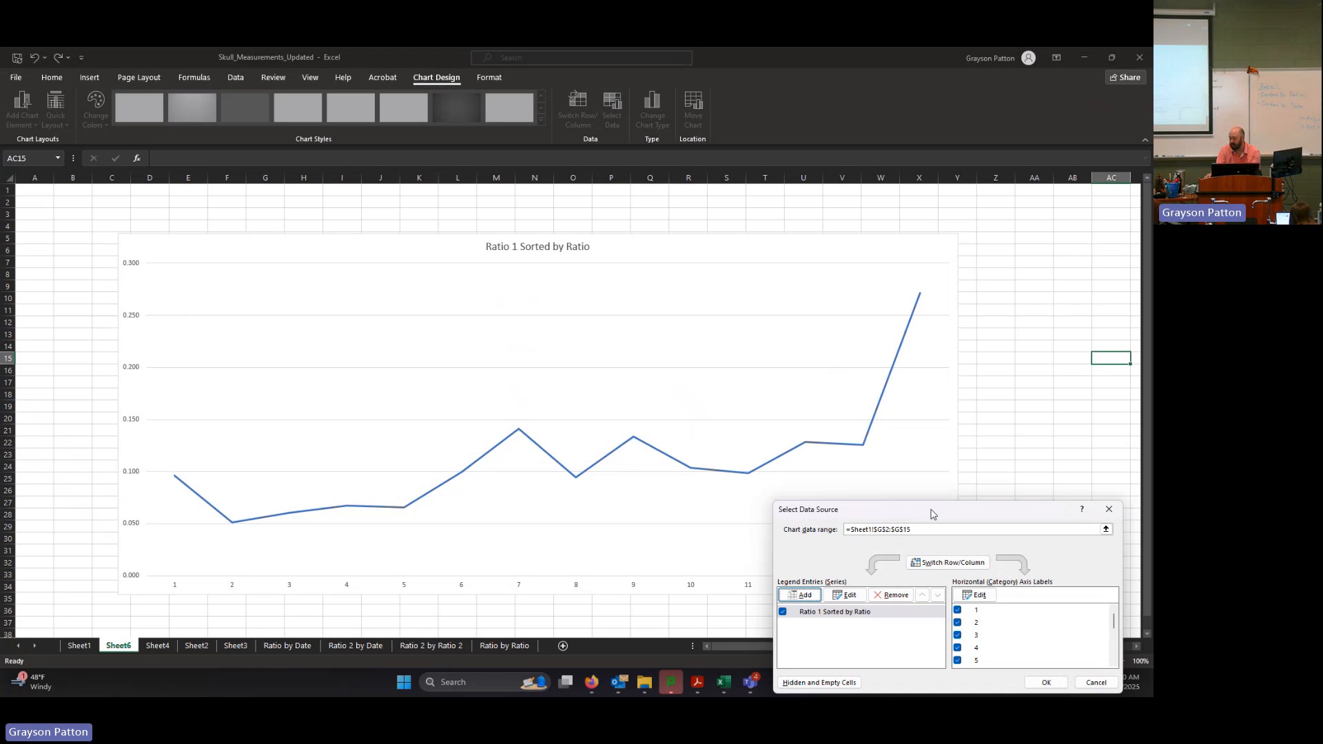
pyautogui.moveTo(931, 513); pyautogui.dragTo(328, 236)
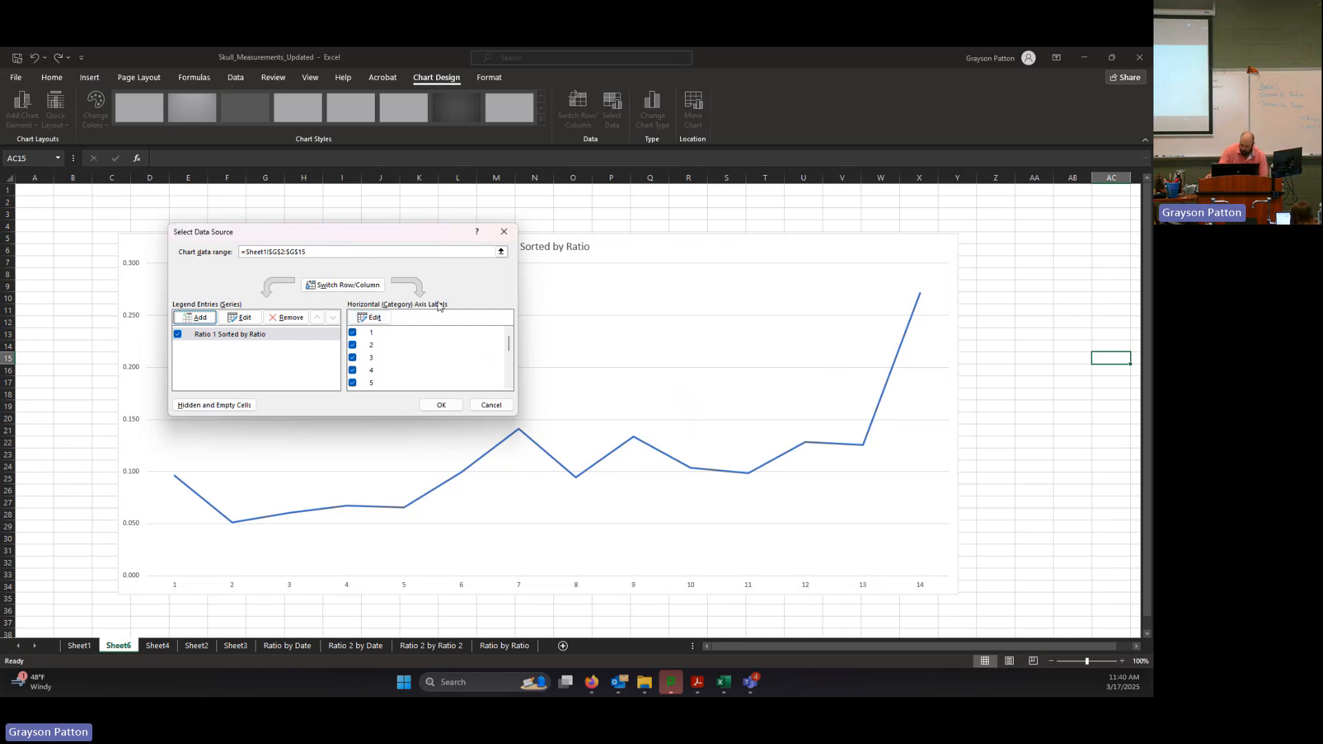
pyautogui.click(375, 317)
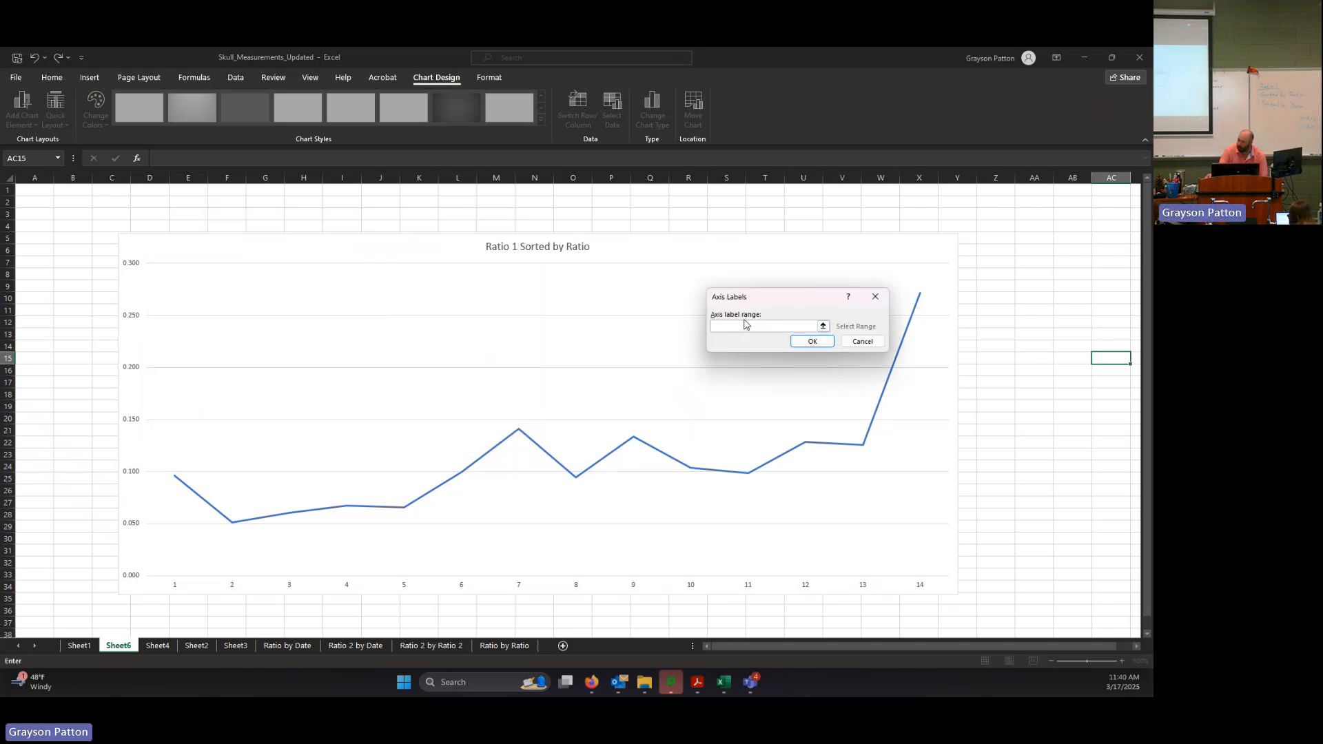
pyautogui.click(79, 648)
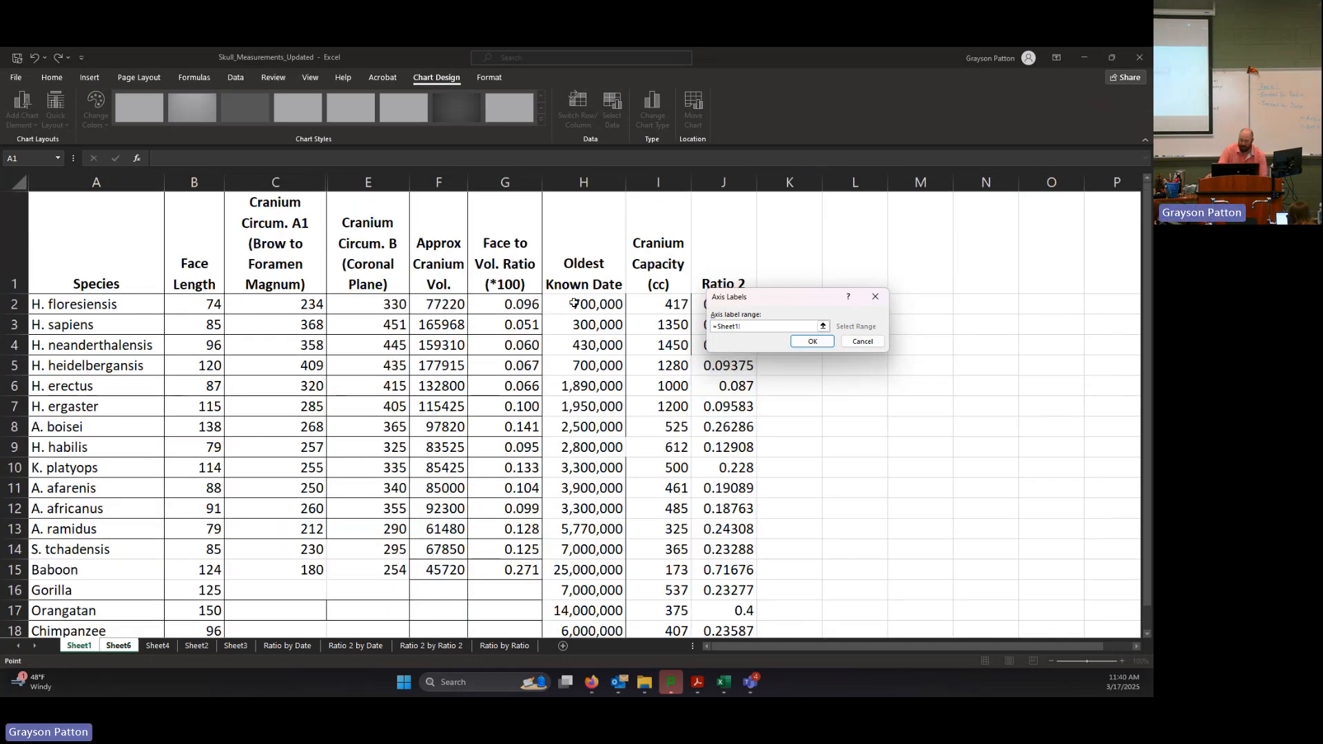
pyautogui.moveTo(574, 304); pyautogui.dragTo(580, 570)
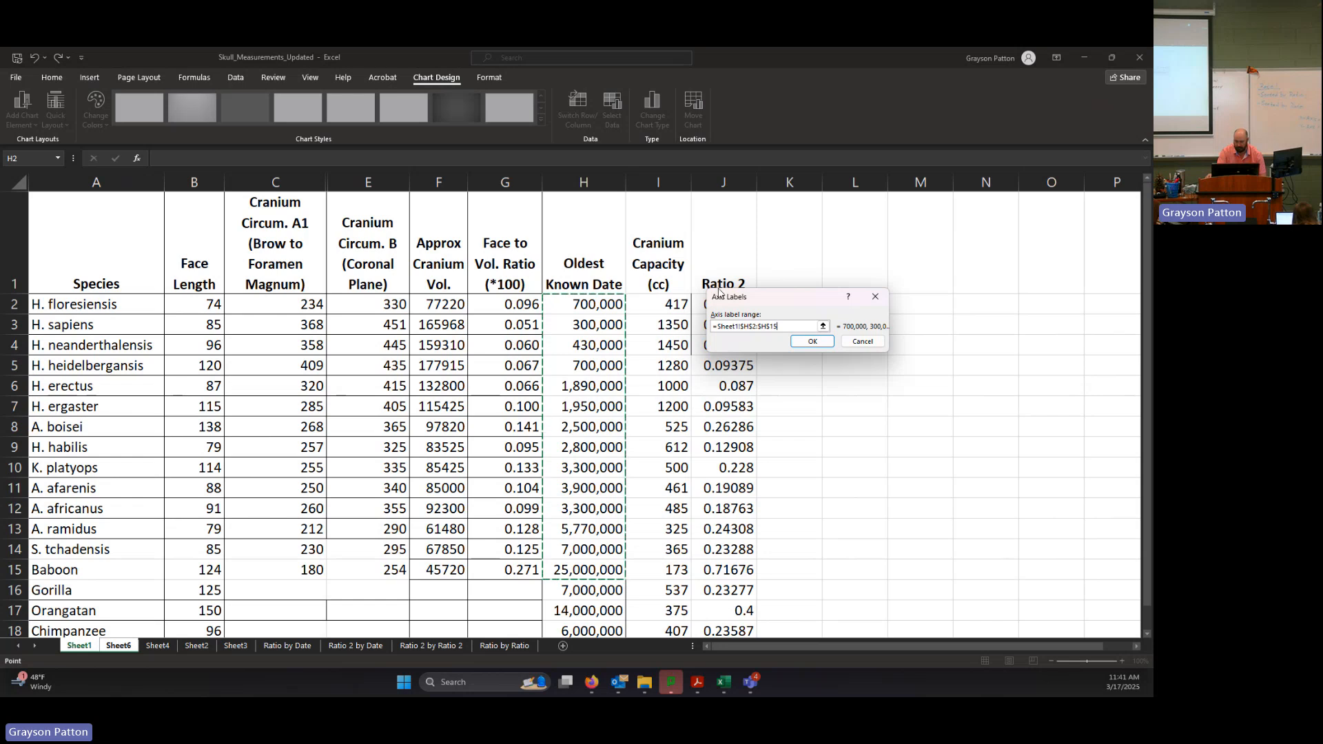
pyautogui.click(810, 342)
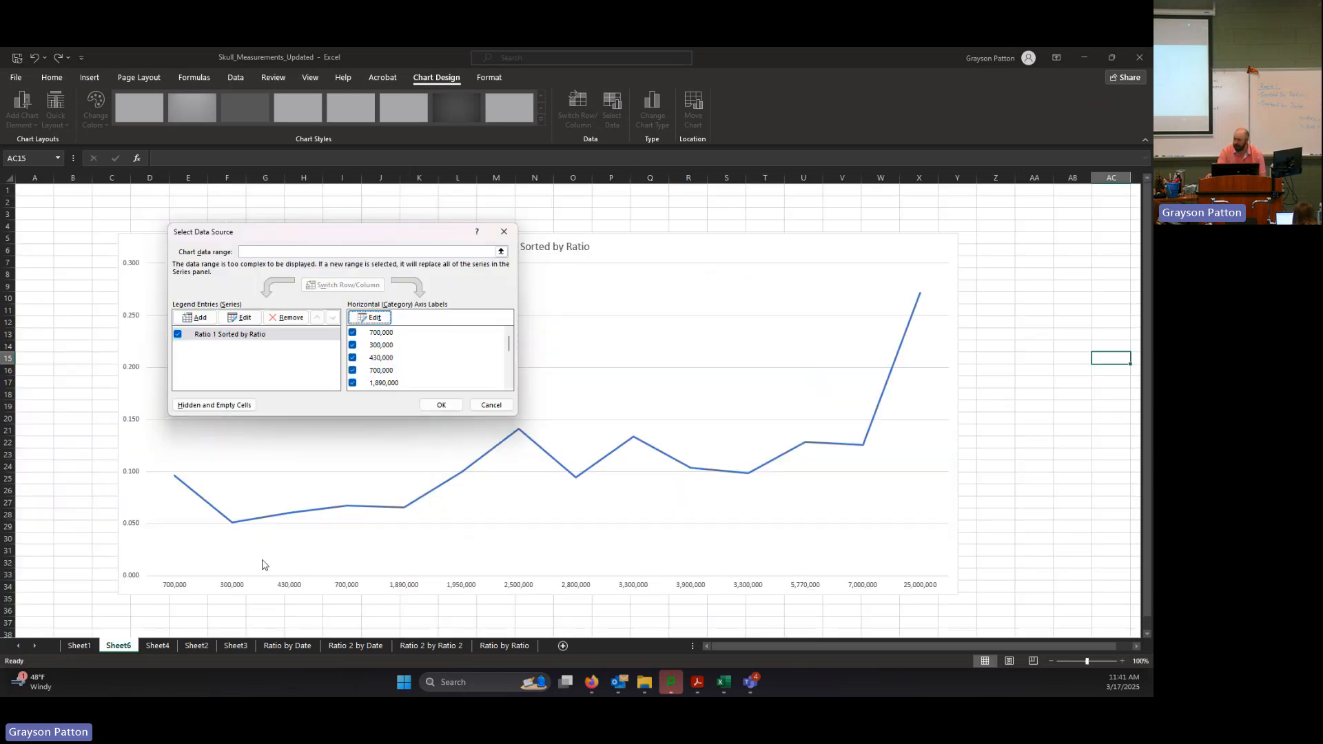
pyautogui.click(448, 406)
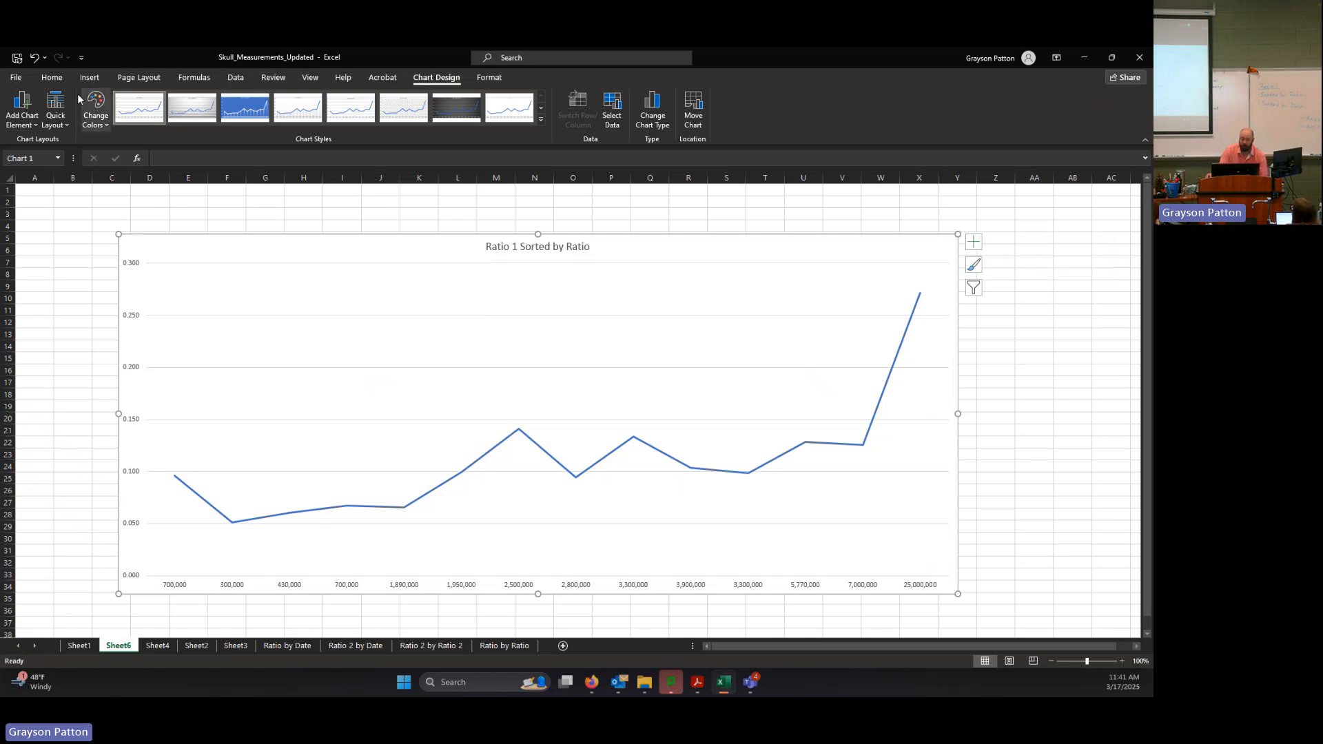
# Add data labels to the line chart
pyautogui.click(30, 131)
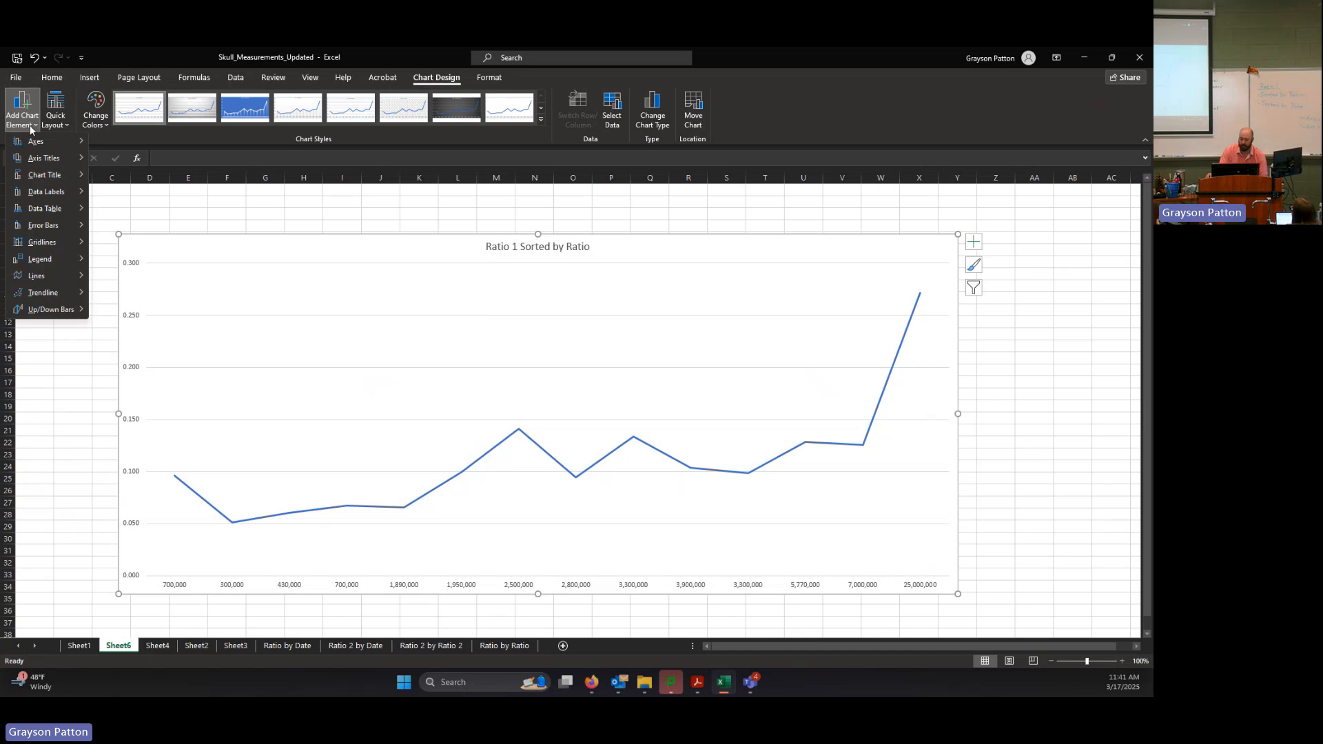
pyautogui.click(31, 129)
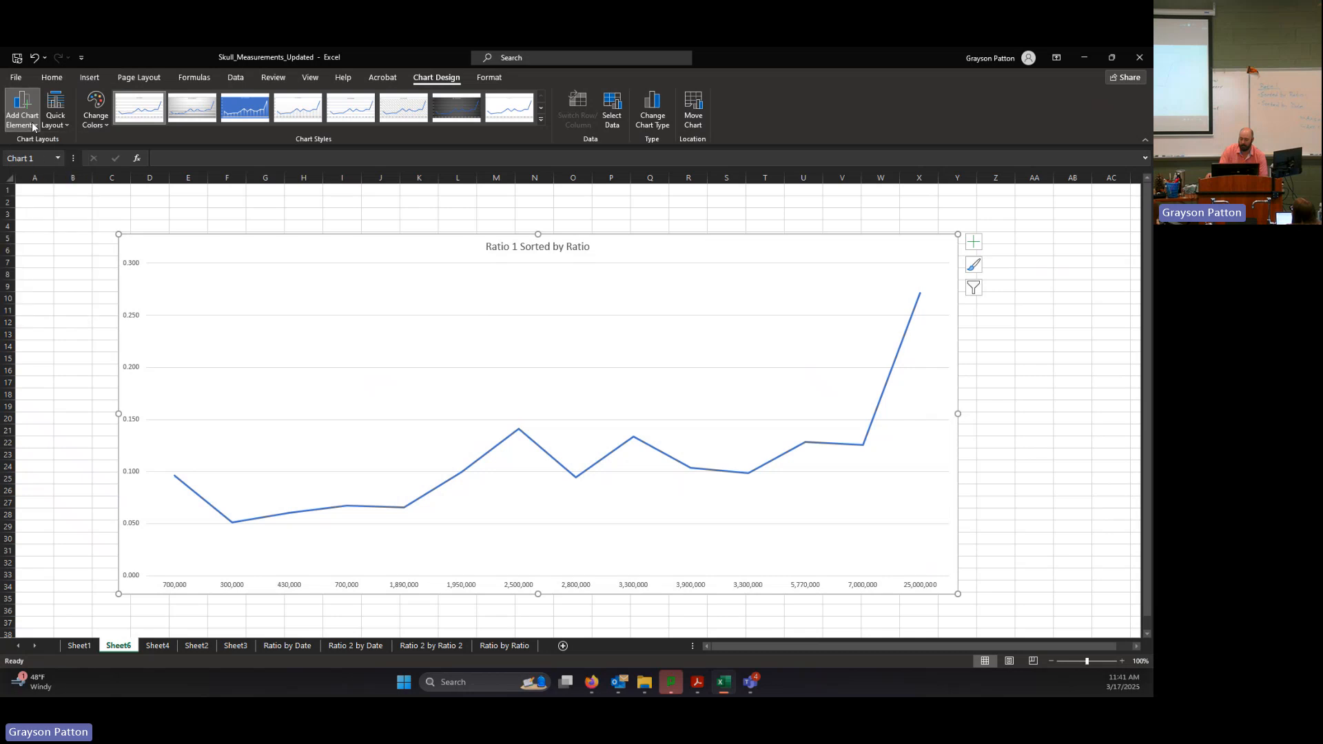
pyautogui.click(975, 244)
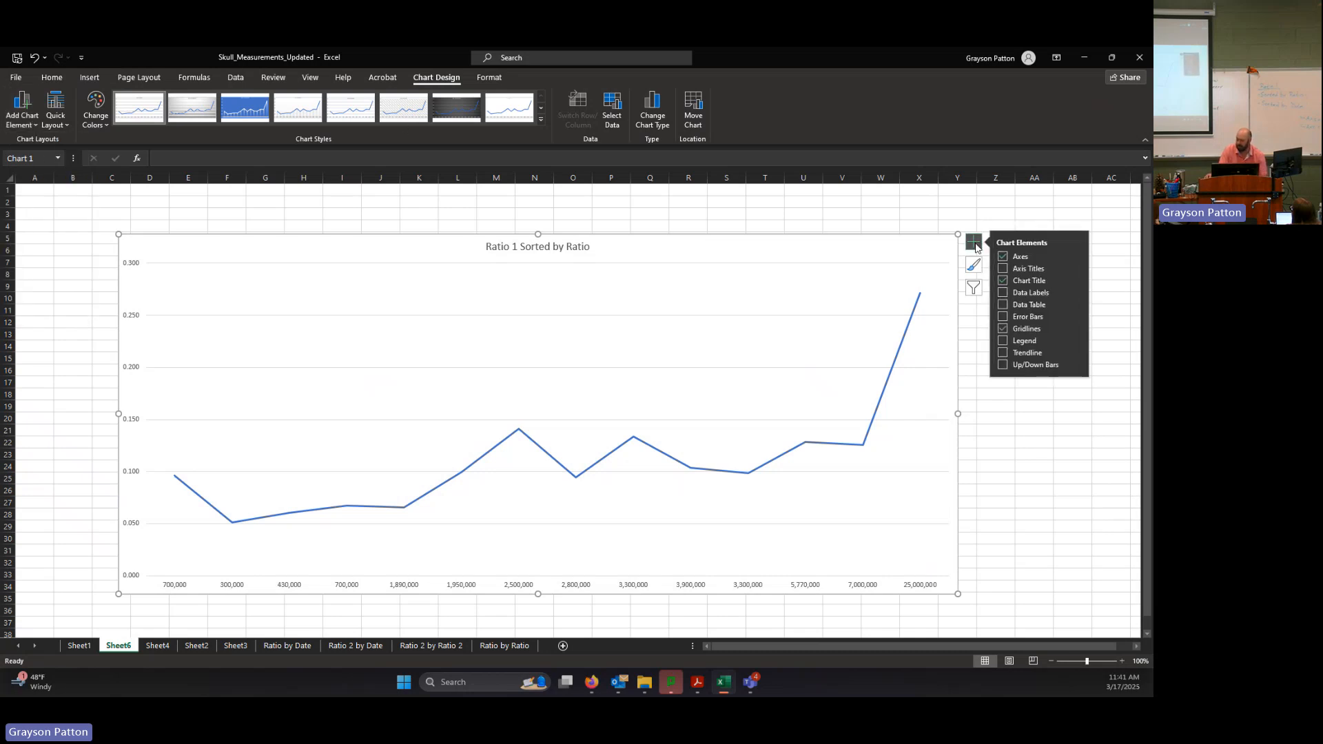
pyautogui.click(1003, 293)
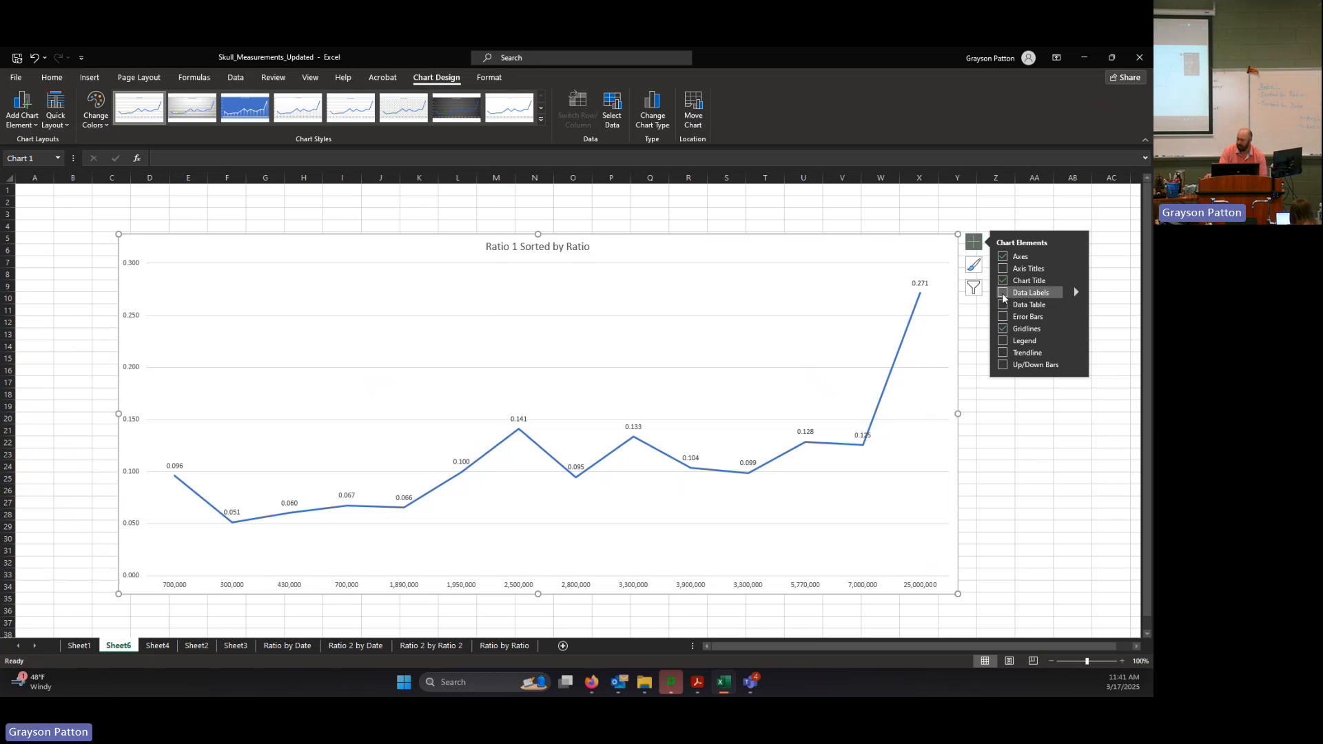
pyautogui.click(1129, 579)
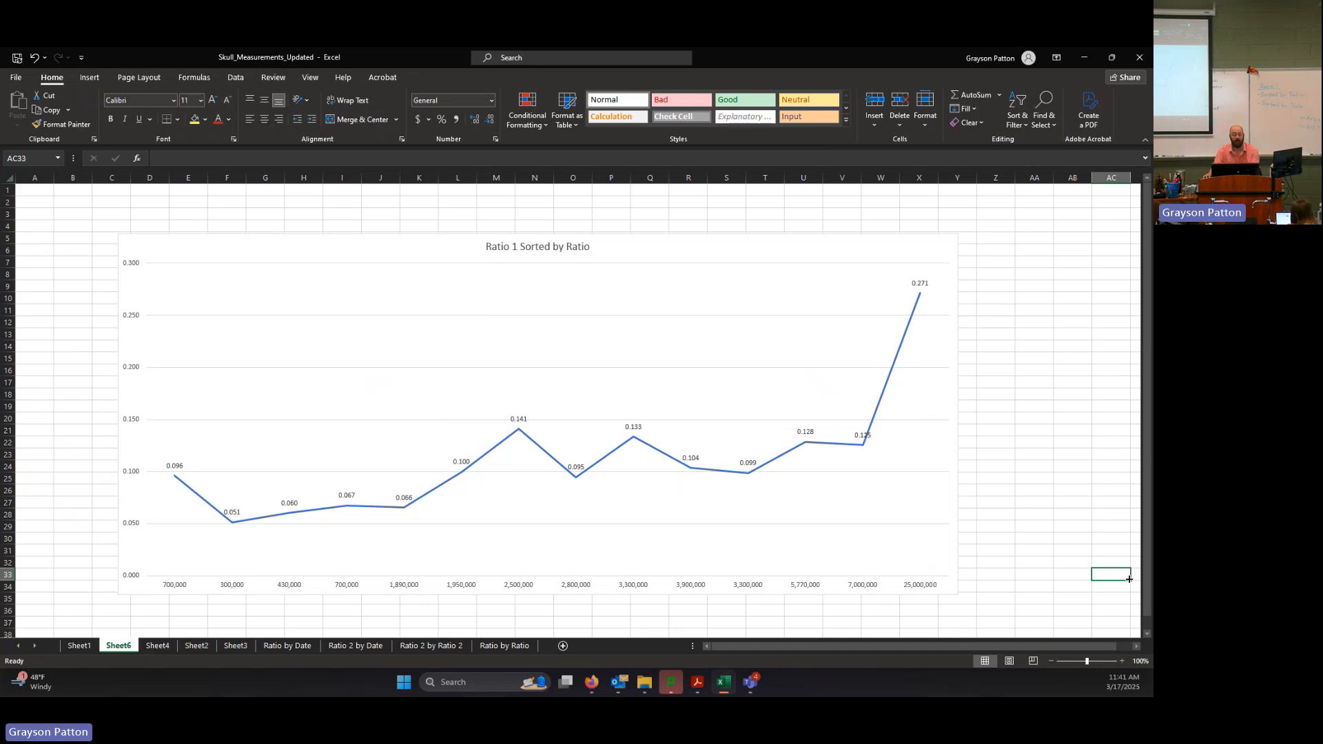
pyautogui.click(924, 283)
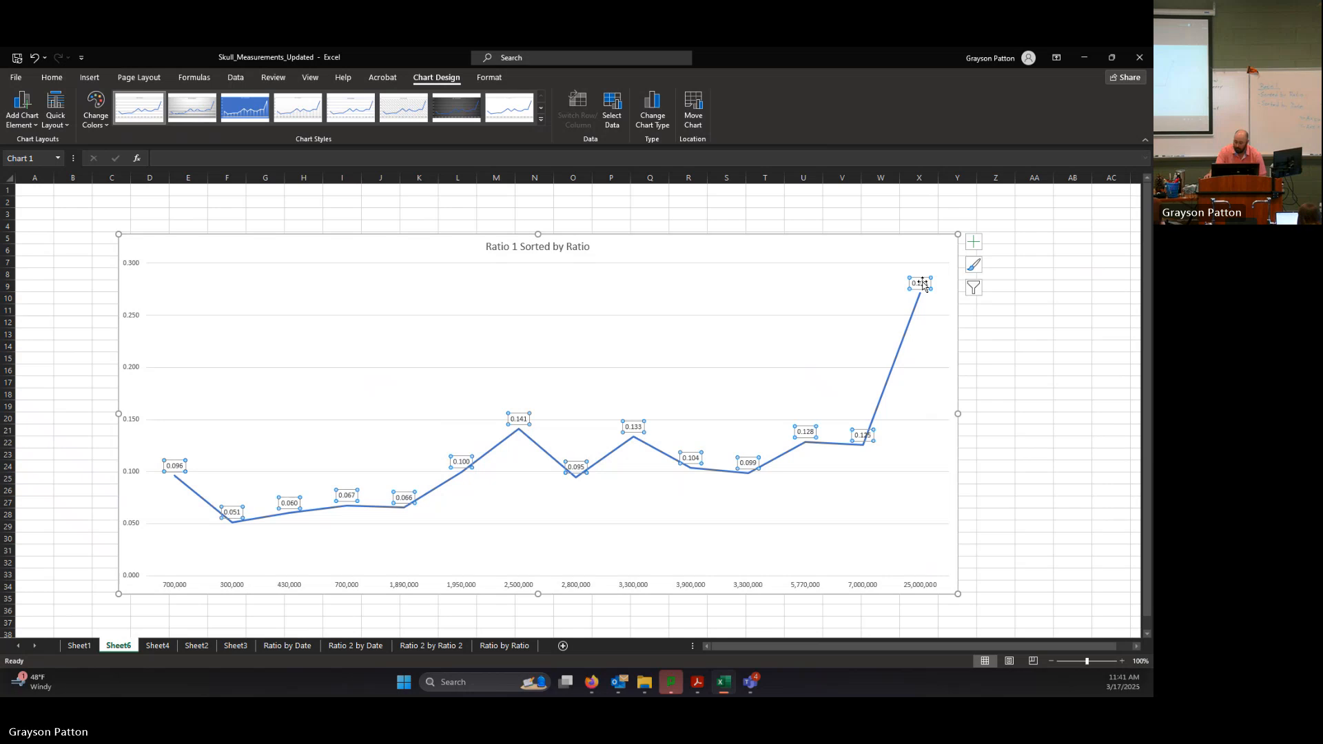
pyautogui.click(924, 284)
pyautogui.doubleClick(928, 283)
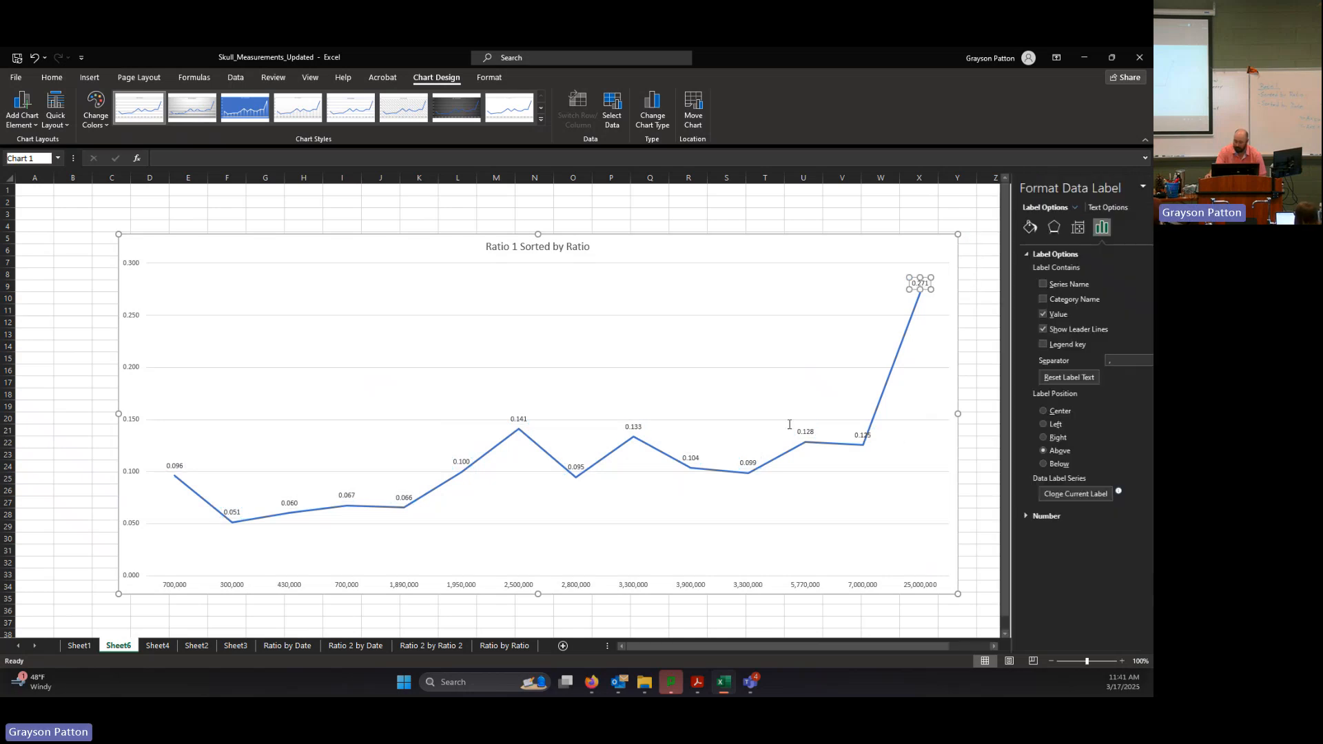
pyautogui.click(812, 433)
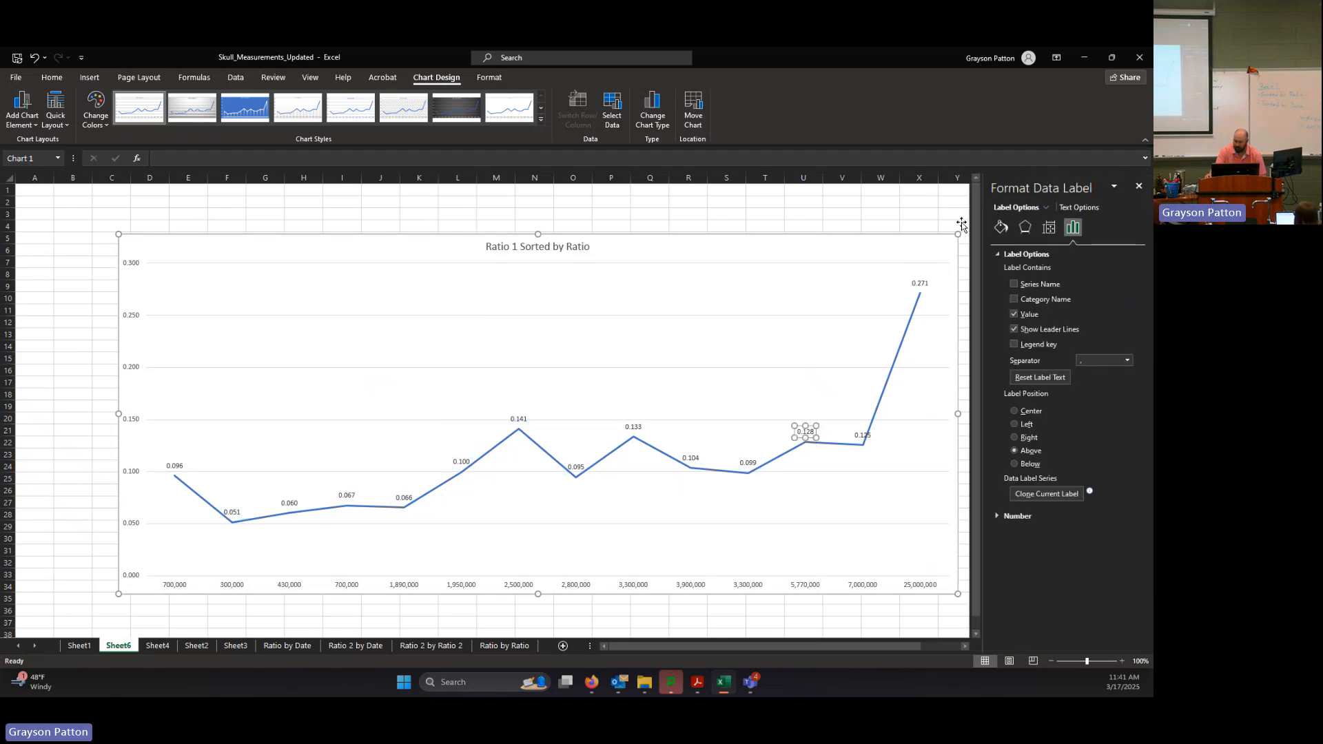
pyautogui.click(1139, 186)
pyautogui.click(927, 288)
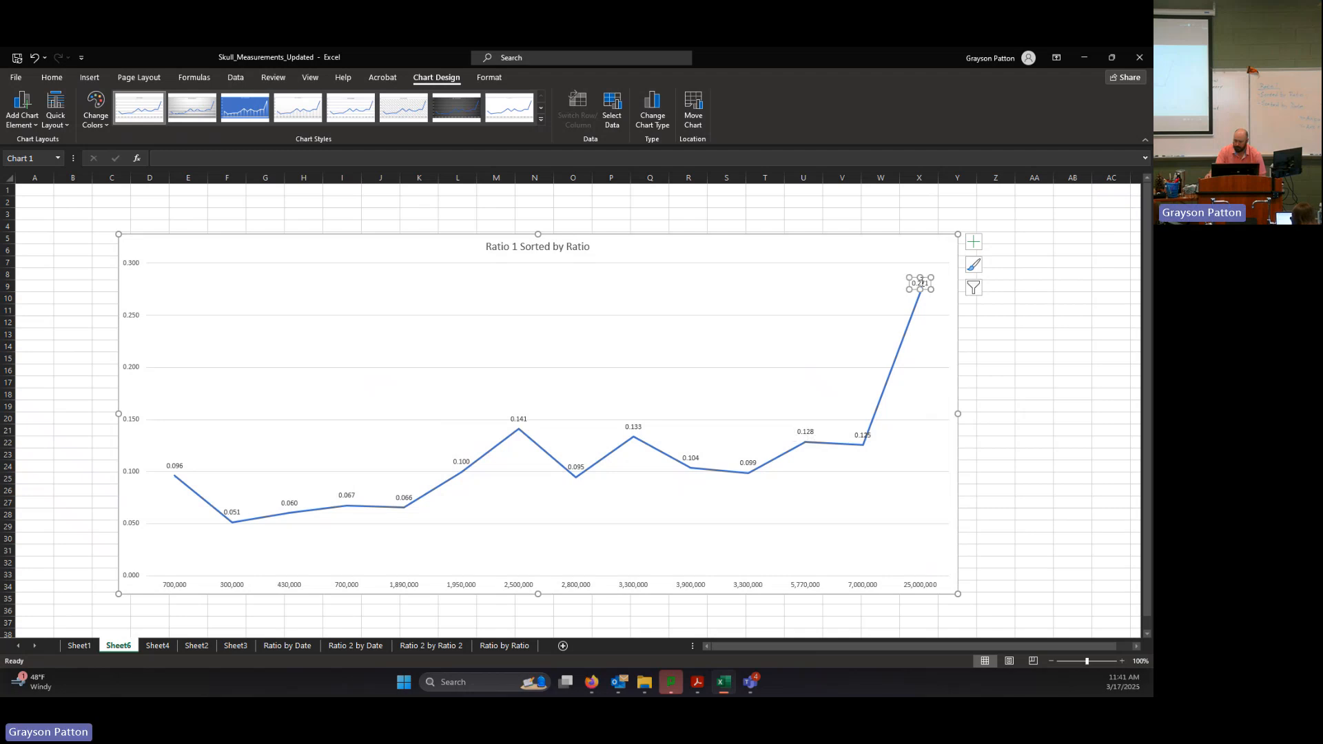
pyautogui.click(1117, 429)
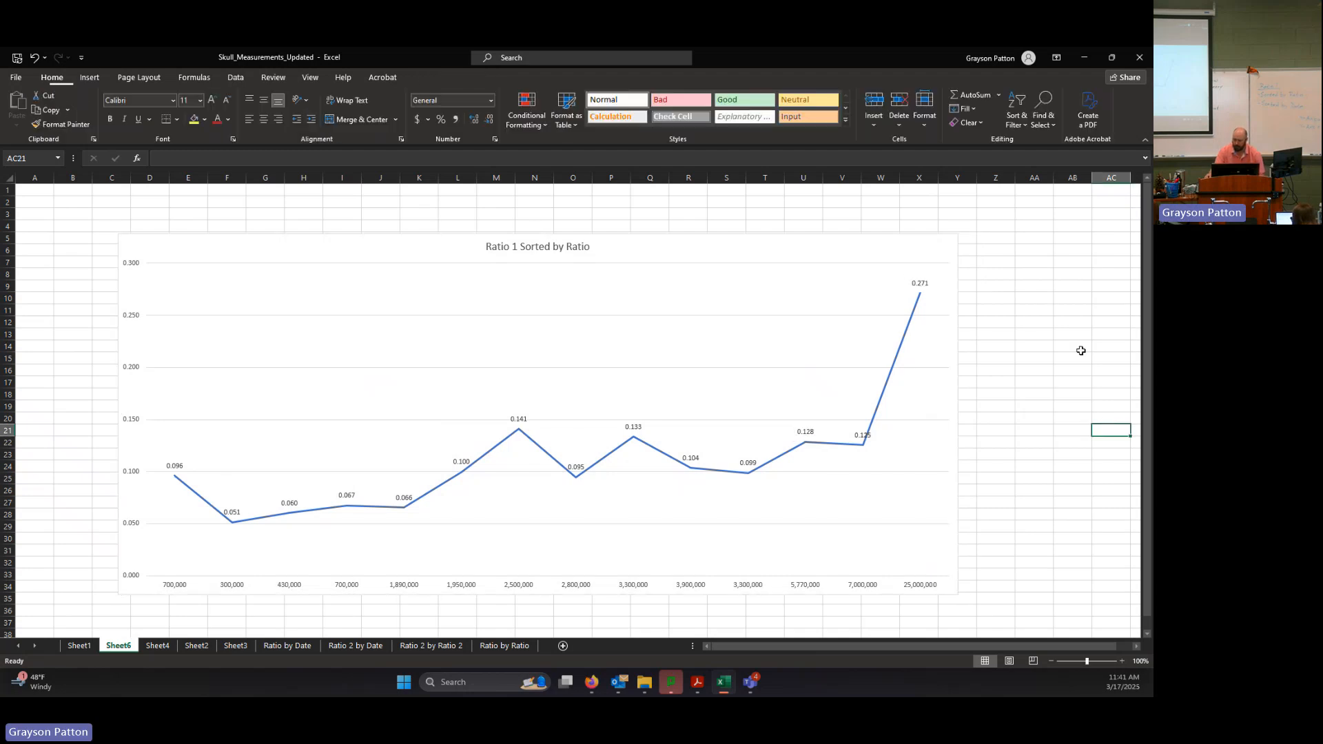
# Format all data labels to include values from cells, using the species names in Sheet1 cells A2:A15
pyautogui.click(803, 431)
pyautogui.rightClick(809, 435)
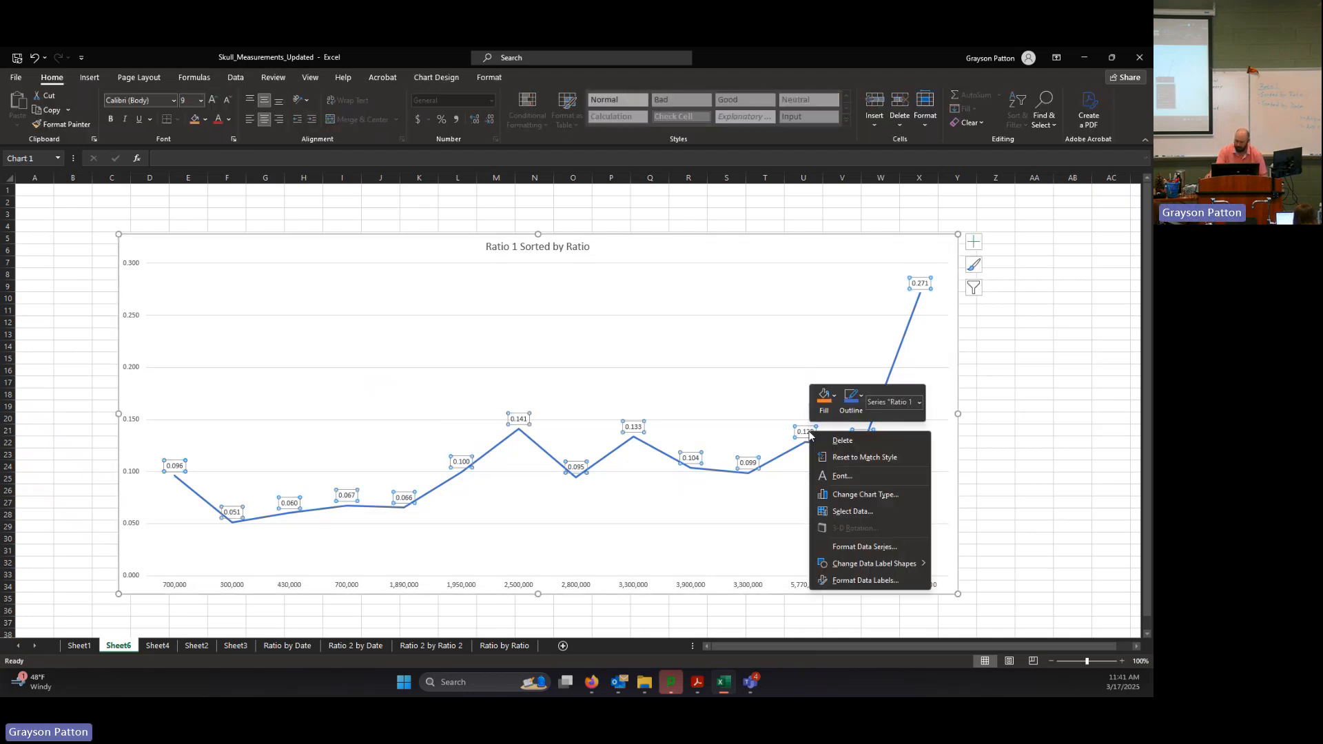
pyautogui.click(867, 581)
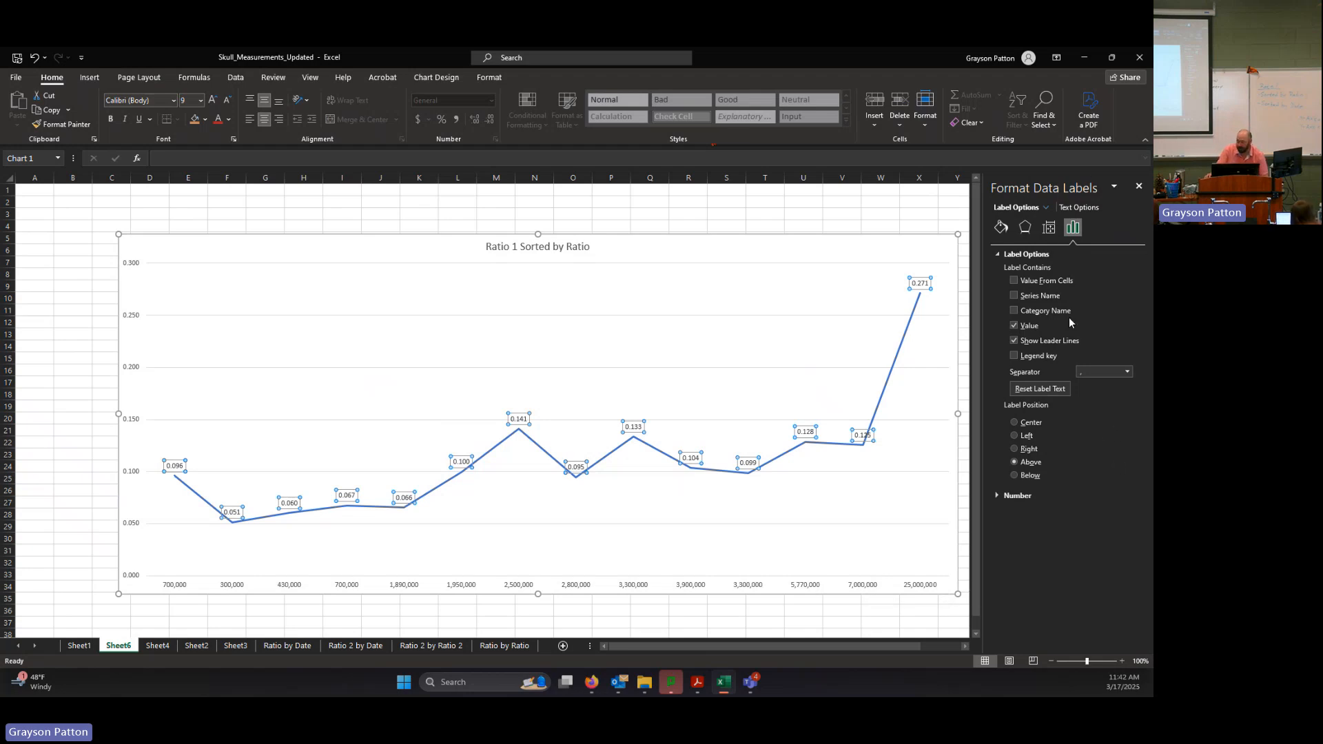
pyautogui.click(1015, 280)
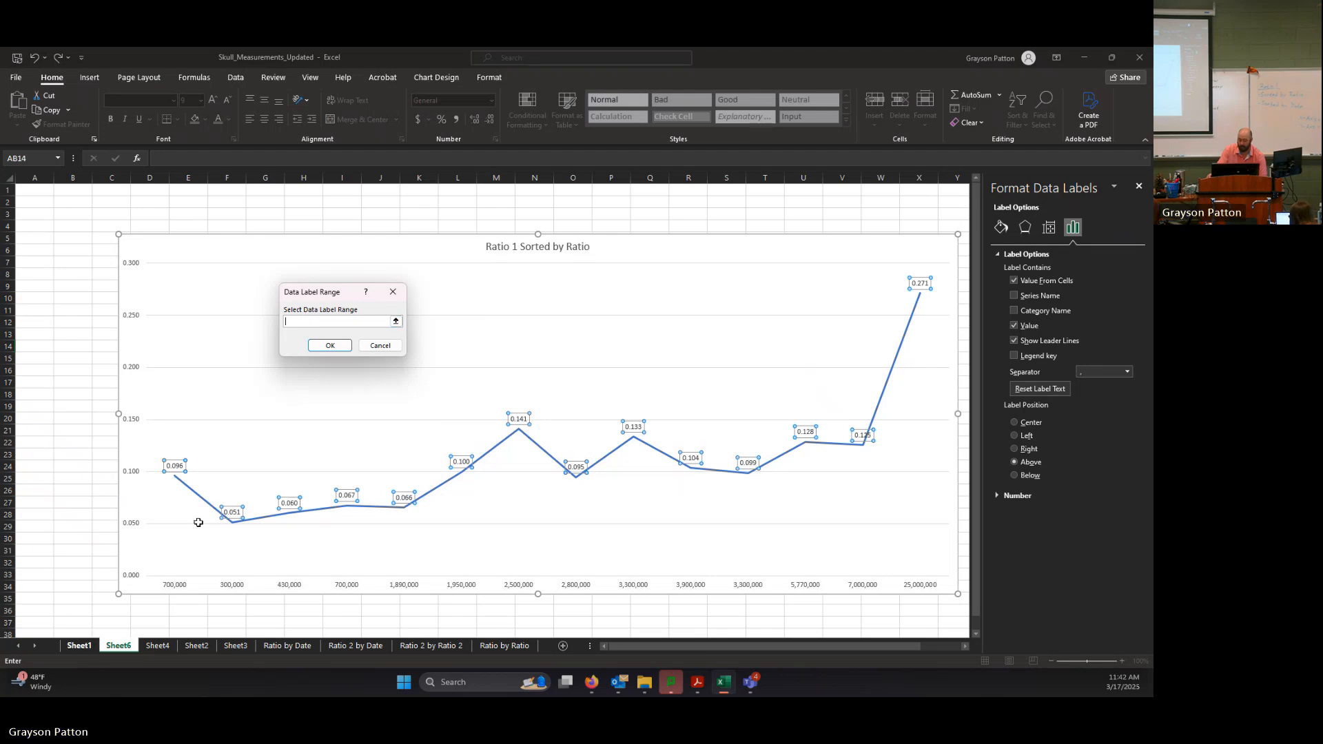
pyautogui.click(78, 645)
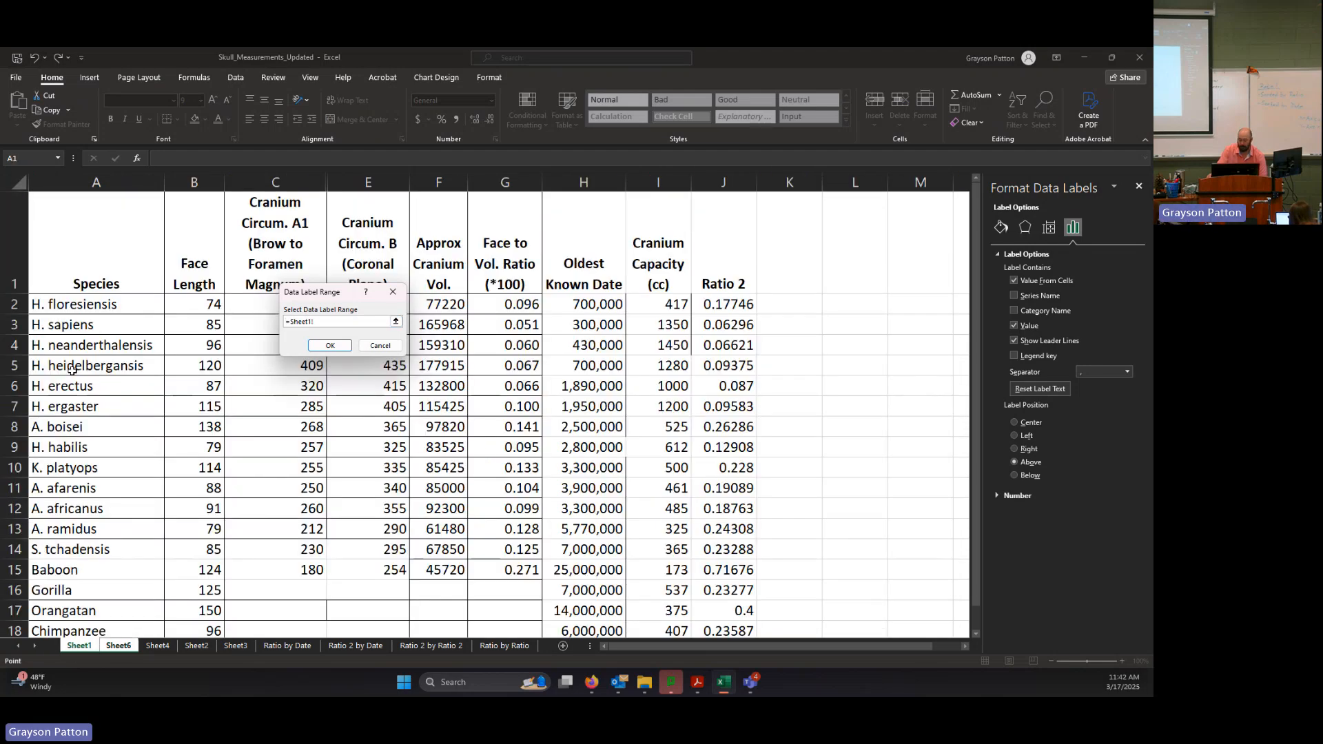
pyautogui.moveTo(90, 304); pyautogui.dragTo(76, 575)
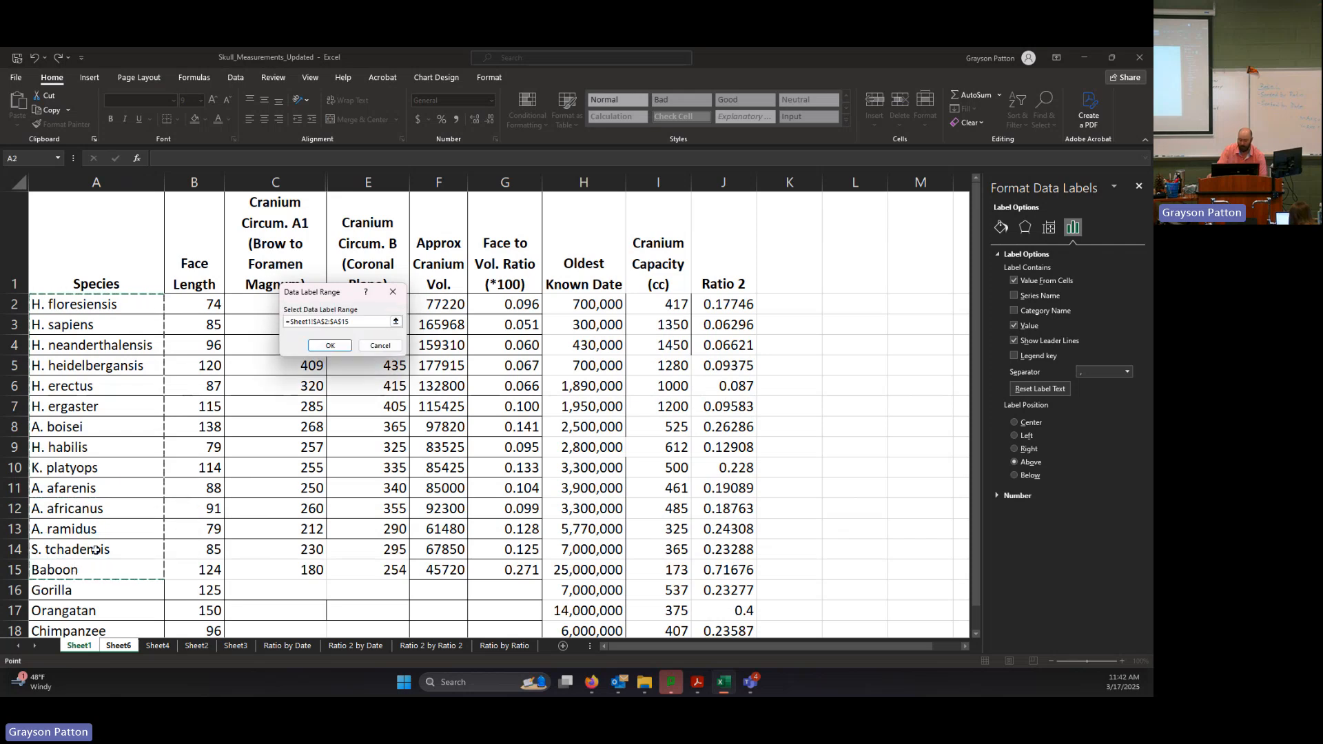
pyautogui.click(330, 346)
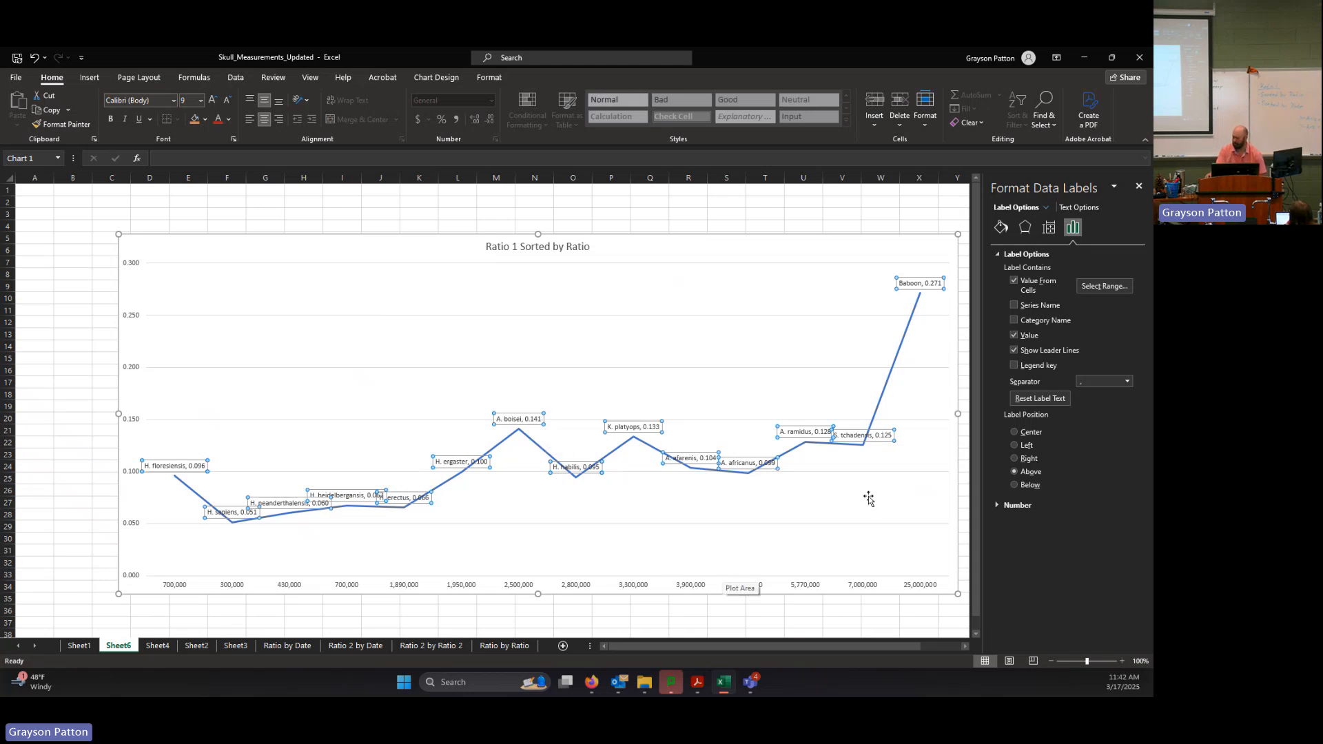
# Set the data label separator to (New Line) for all labels in the chart
pyautogui.click(1126, 382)
pyautogui.click(1099, 428)
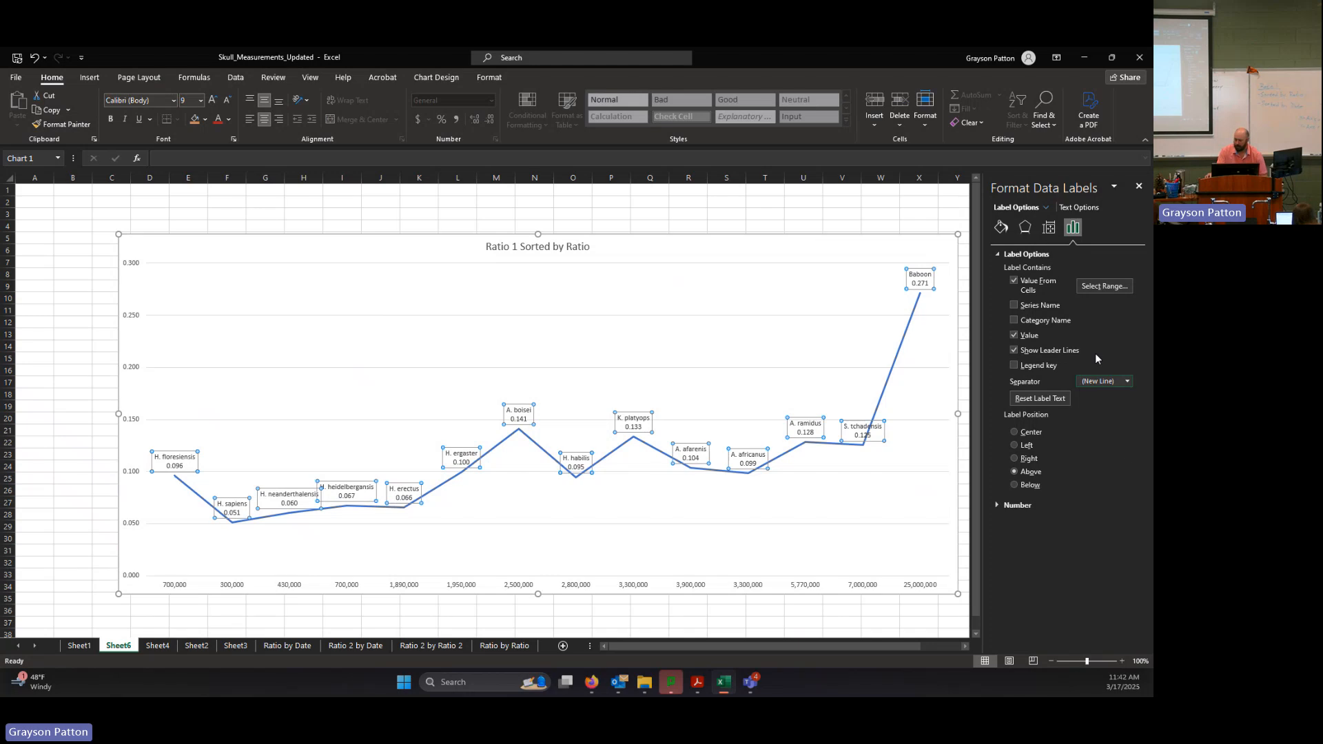
pyautogui.click(1140, 187)
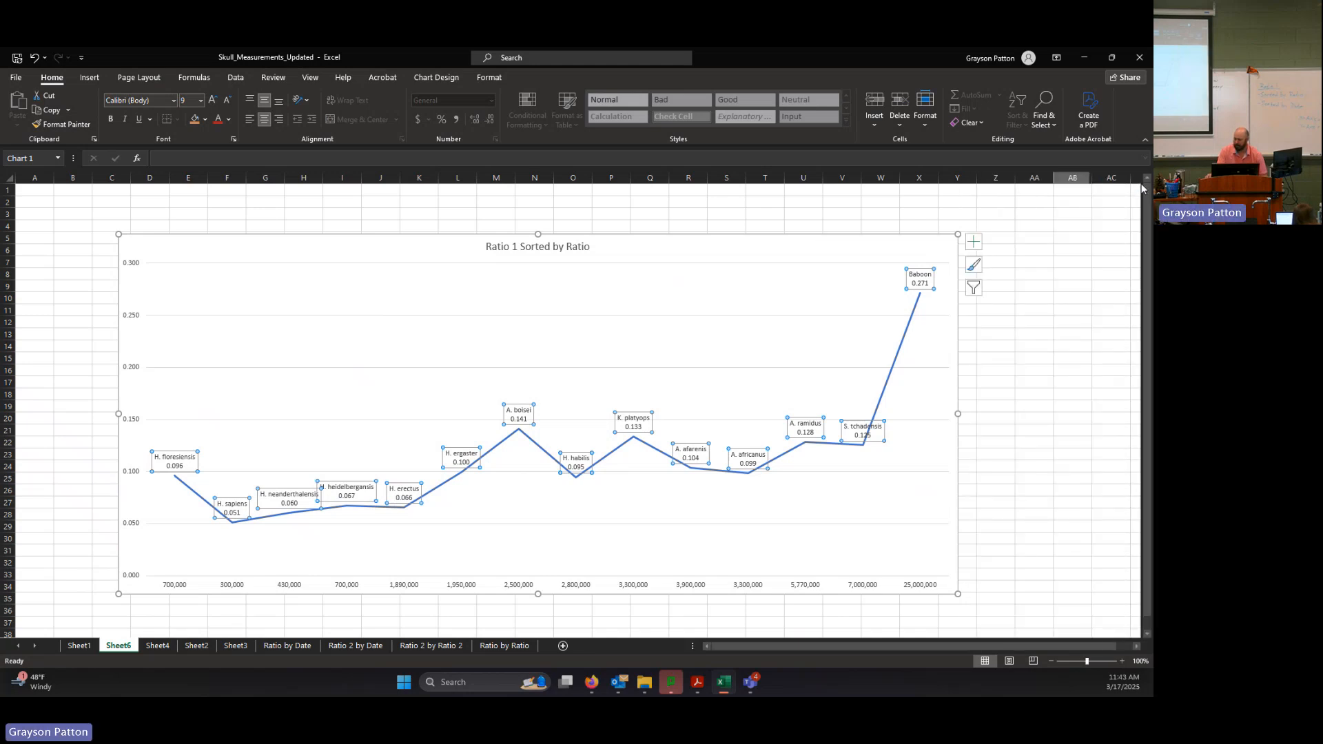
# Change the shape of all data labels to a rounded rectangular callout
pyautogui.rightClick(928, 276)
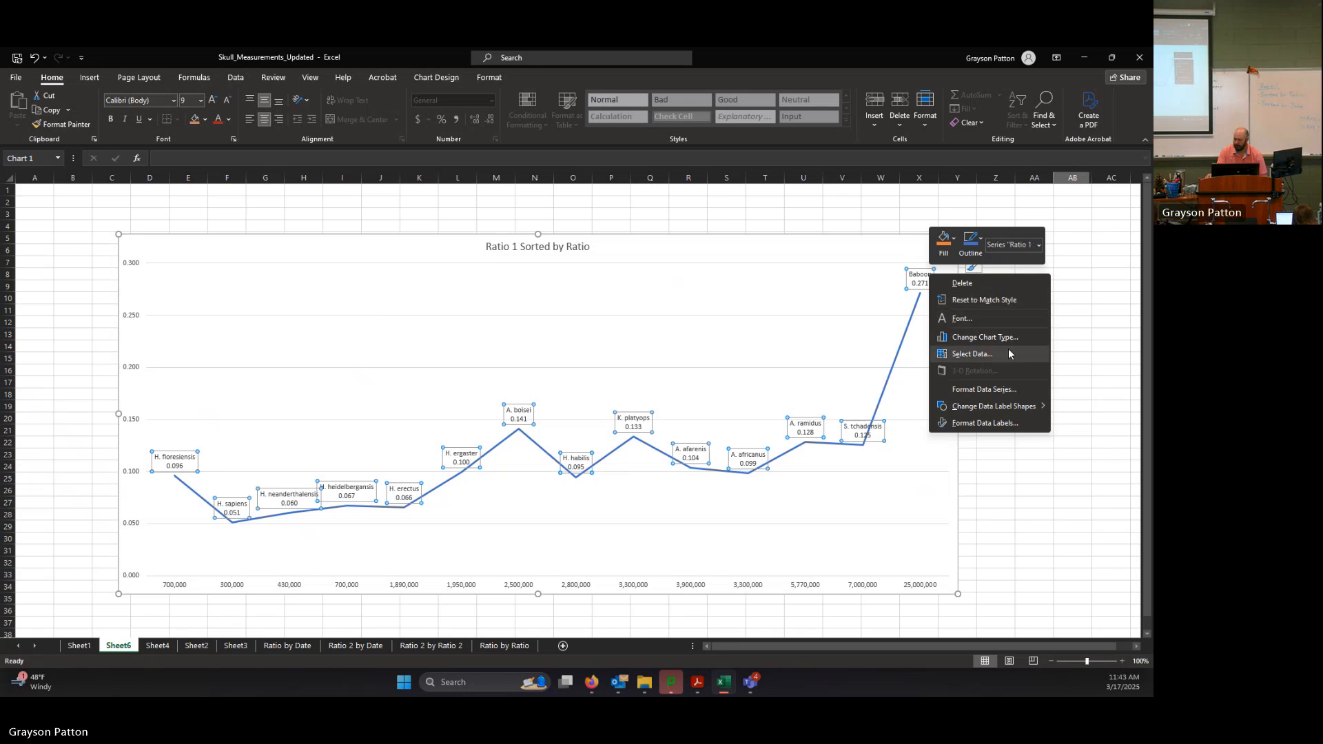
pyautogui.moveTo(1031, 410)
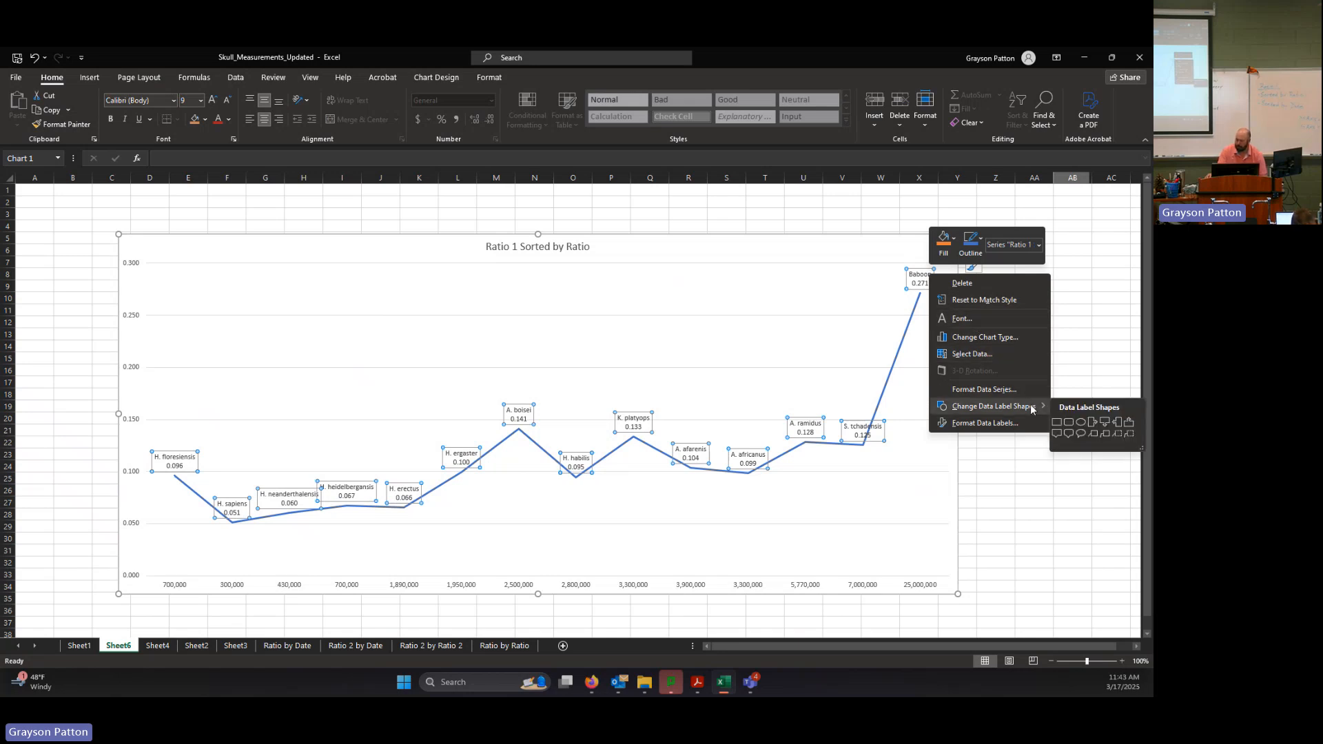
pyautogui.click(1071, 435)
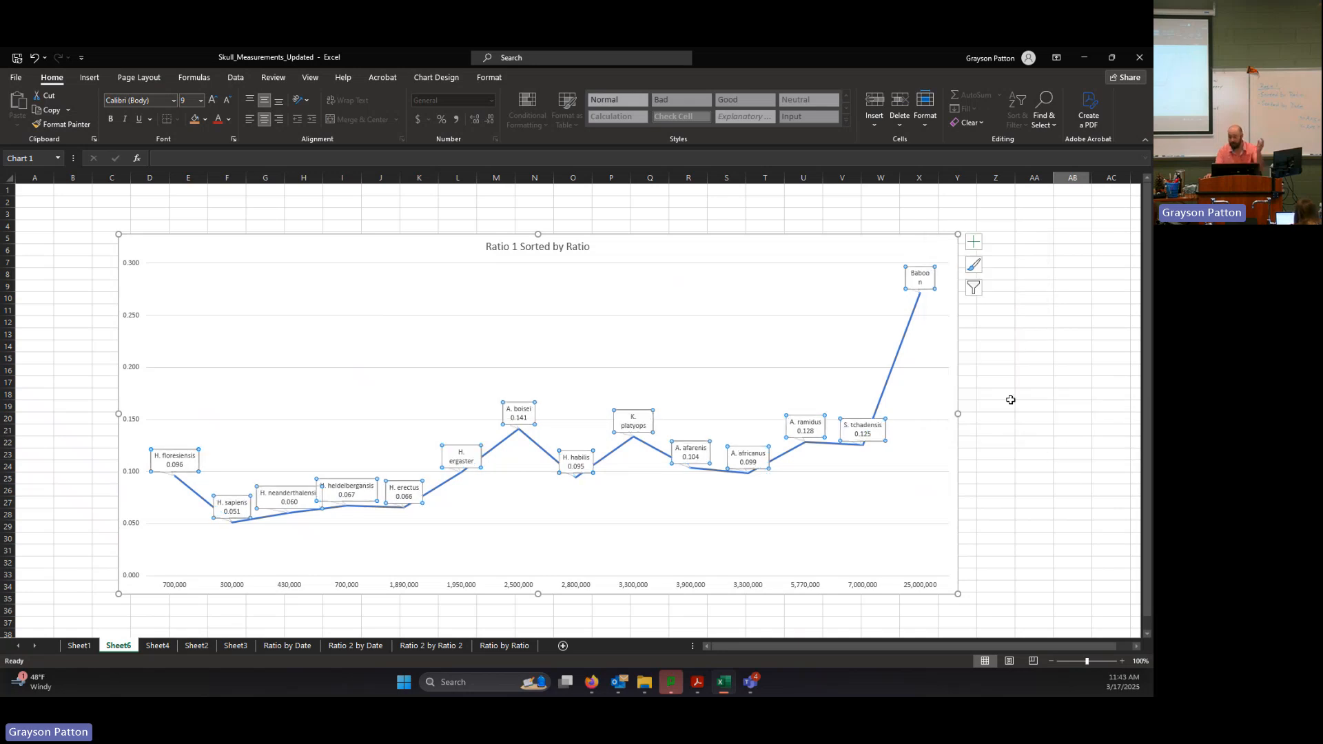
# Try the Below and Left positions for all data labels, and restore the Above position
pyautogui.rightClick(522, 413)
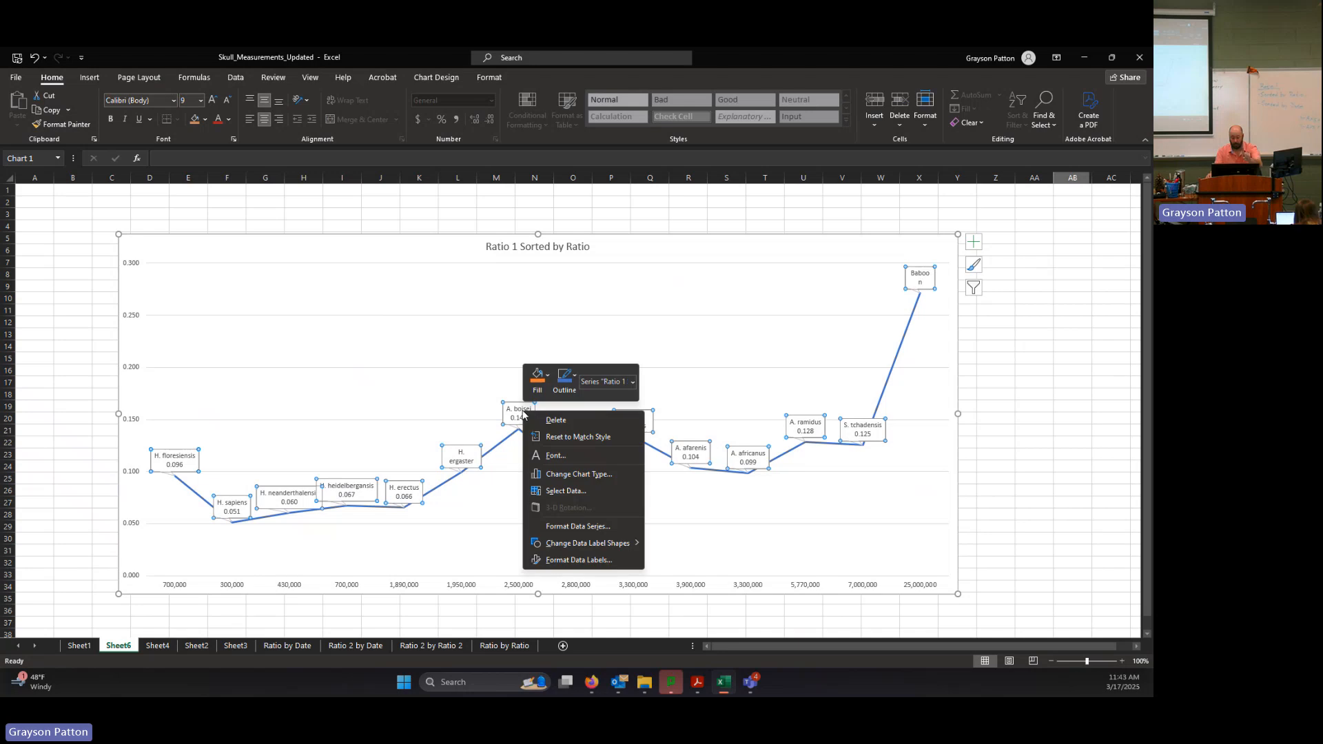
pyautogui.click(618, 563)
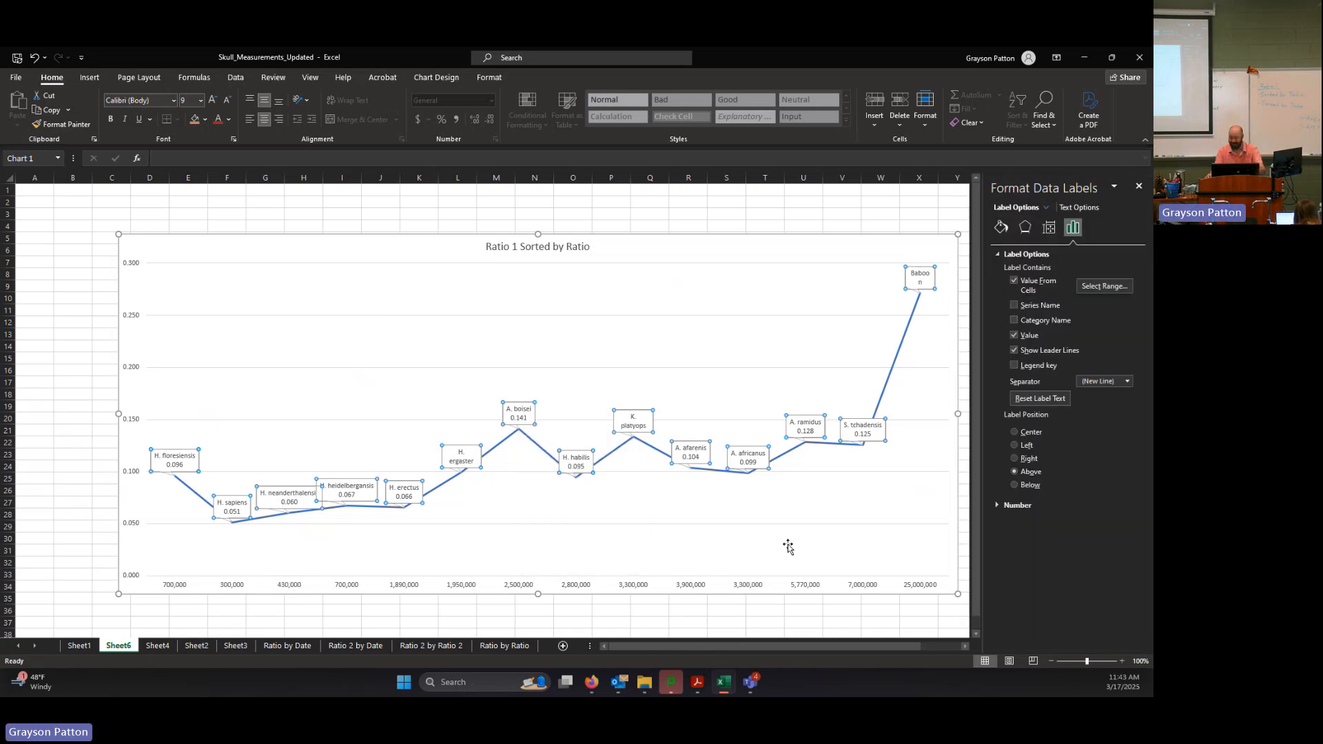
pyautogui.click(1015, 485)
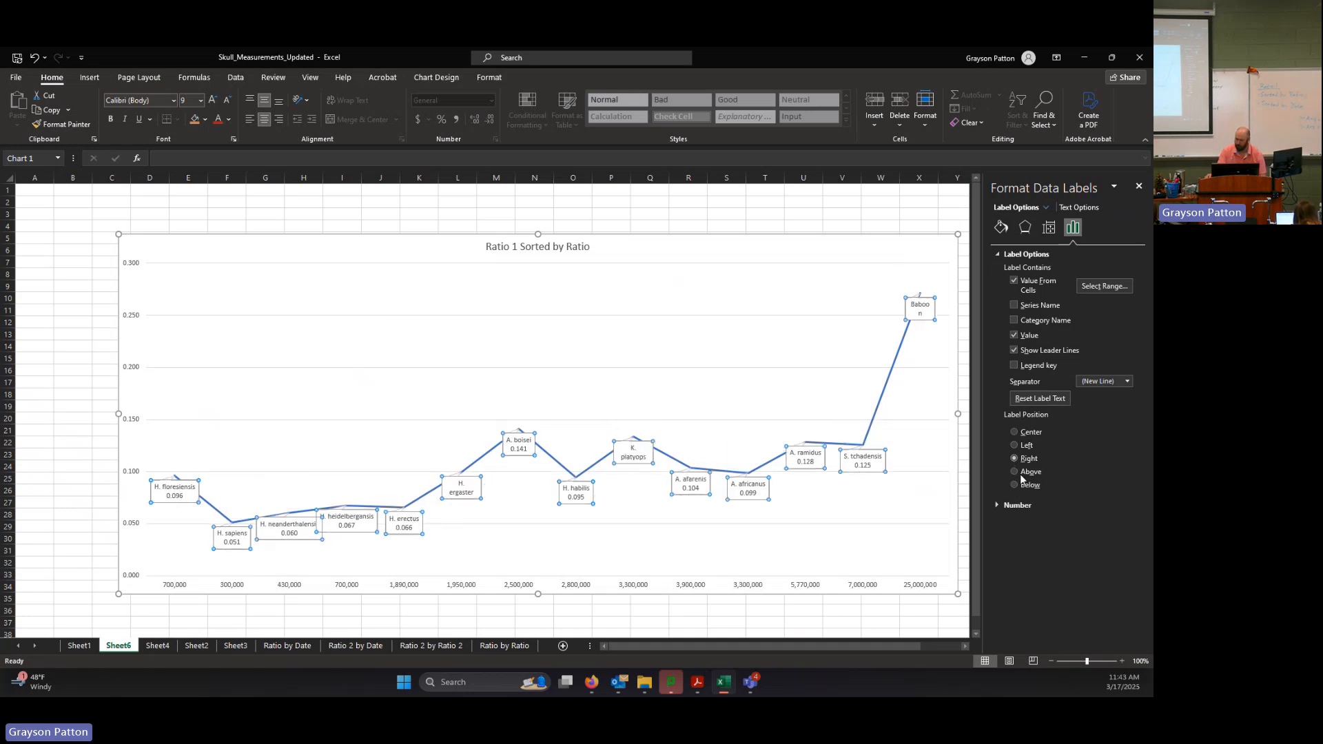
pyautogui.click(1015, 471)
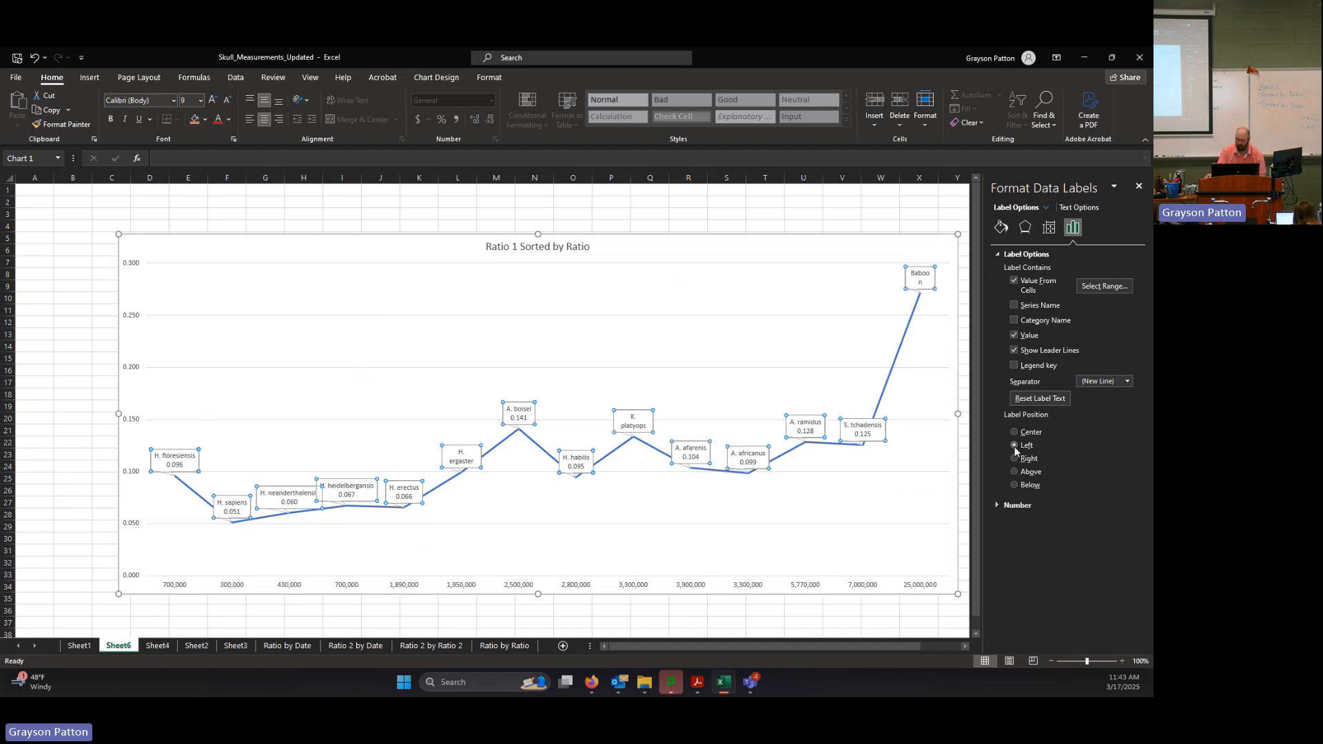
pyautogui.click(1014, 447)
pyautogui.click(1016, 473)
pyautogui.click(1139, 188)
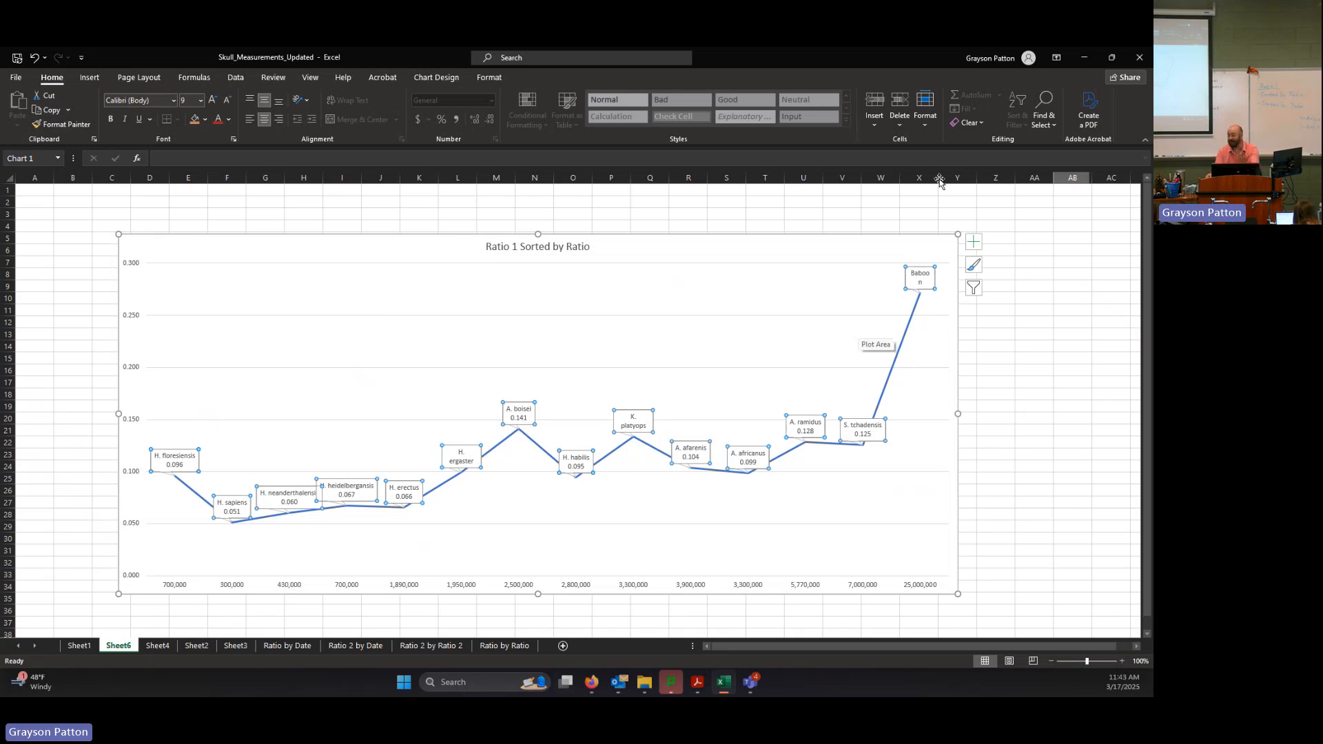
# Add axis titles to the chart and set the horizontal axis title to "Time of Last Known Common Ancestor"
pyautogui.click(975, 242)
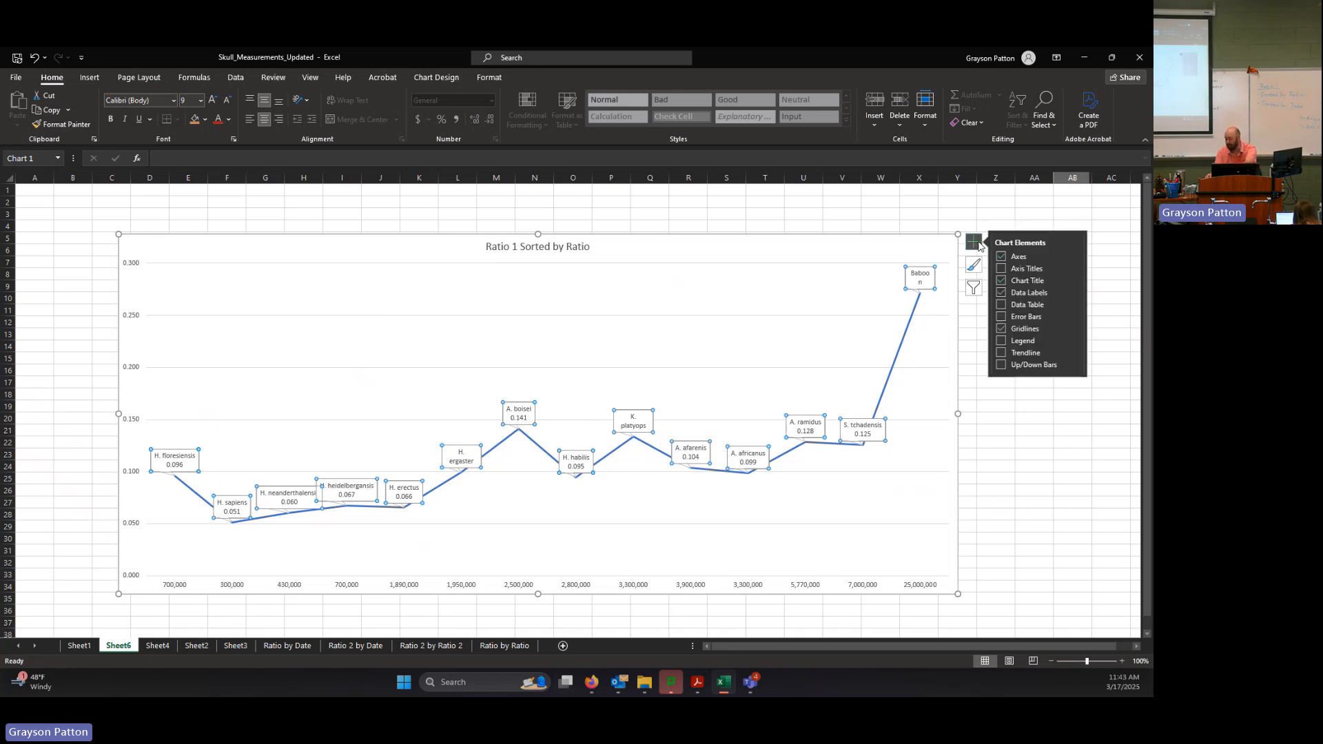
pyautogui.click(1003, 269)
pyautogui.click(542, 580)
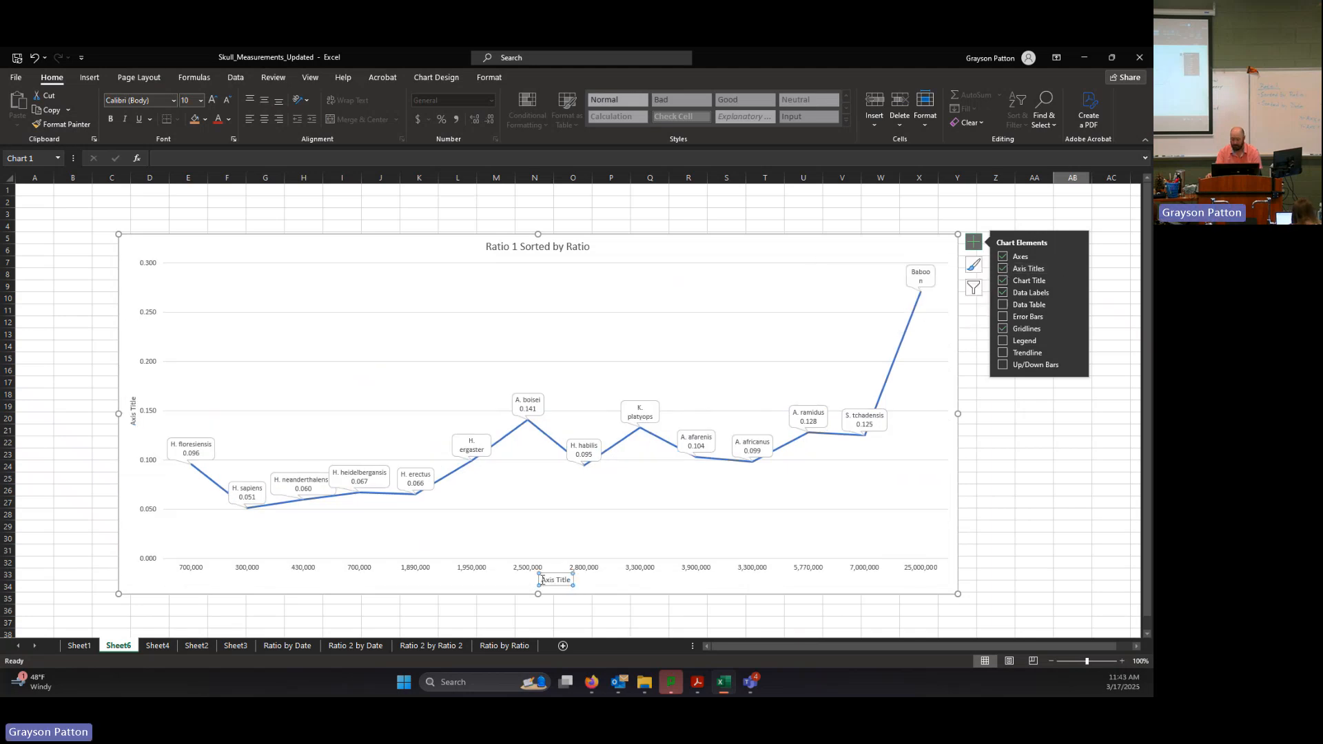
pyautogui.moveTo(542, 580); pyautogui.dragTo(571, 580)
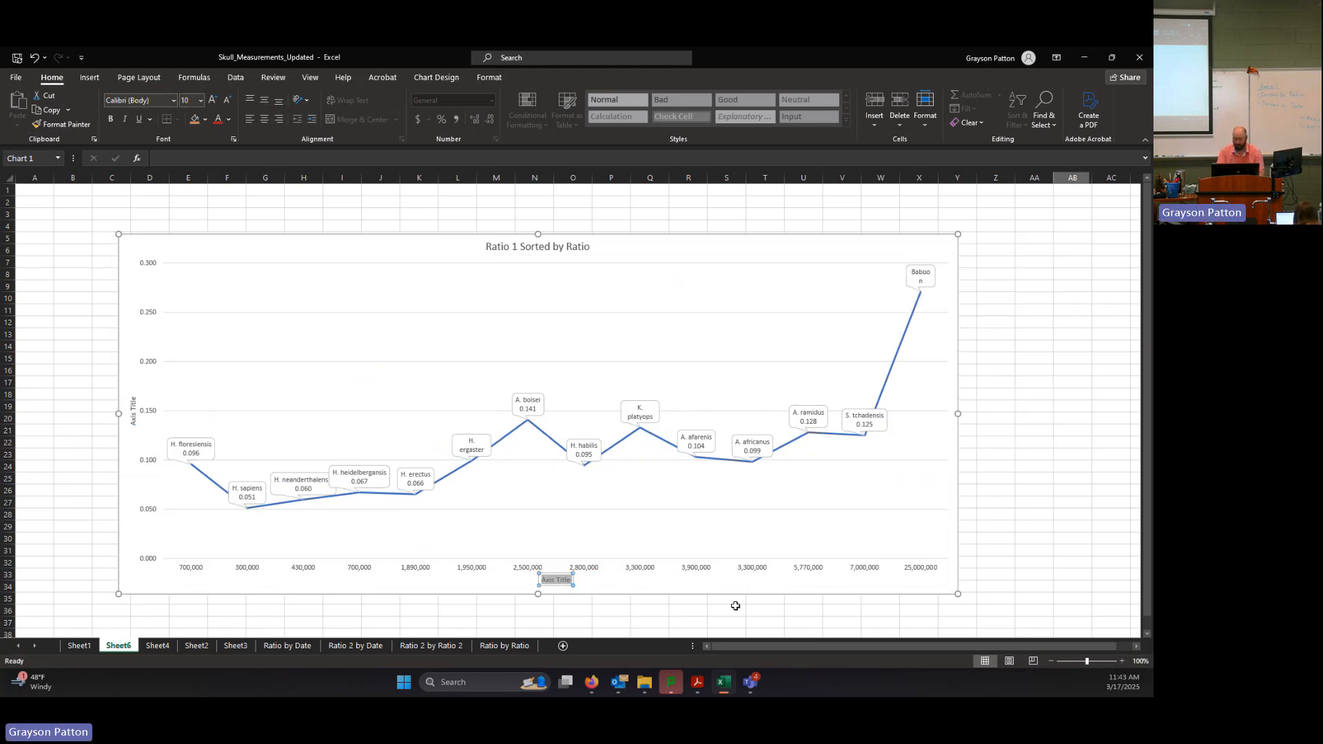
pyautogui.press('BackSpace')
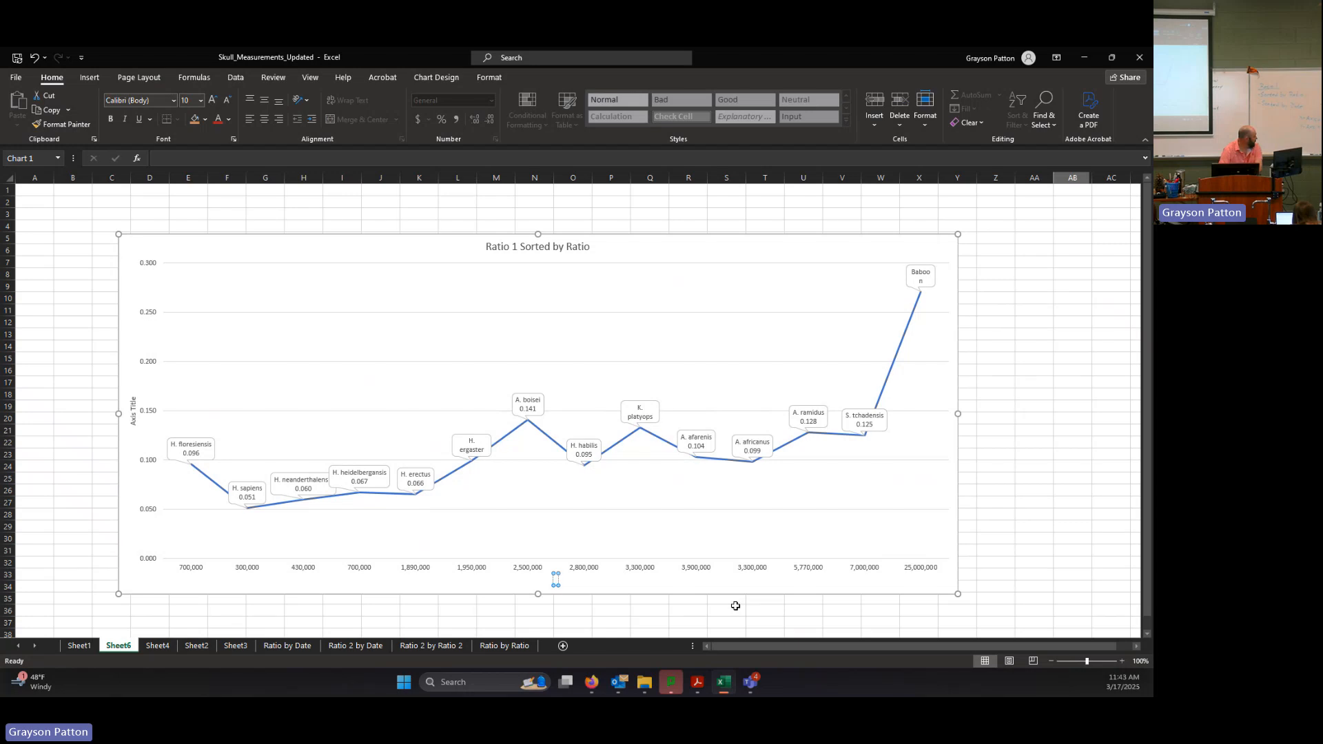
pyautogui.write('Time of Last Known')
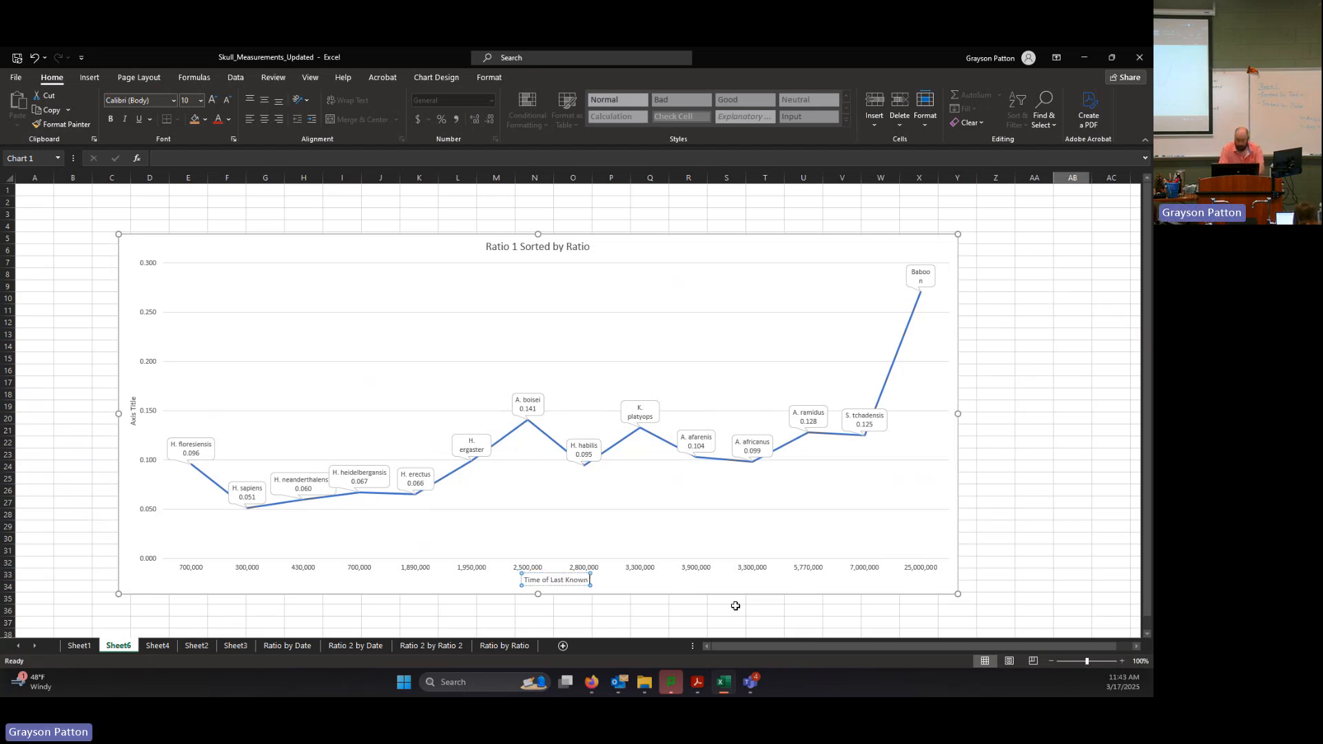
pyautogui.write(' Commong')
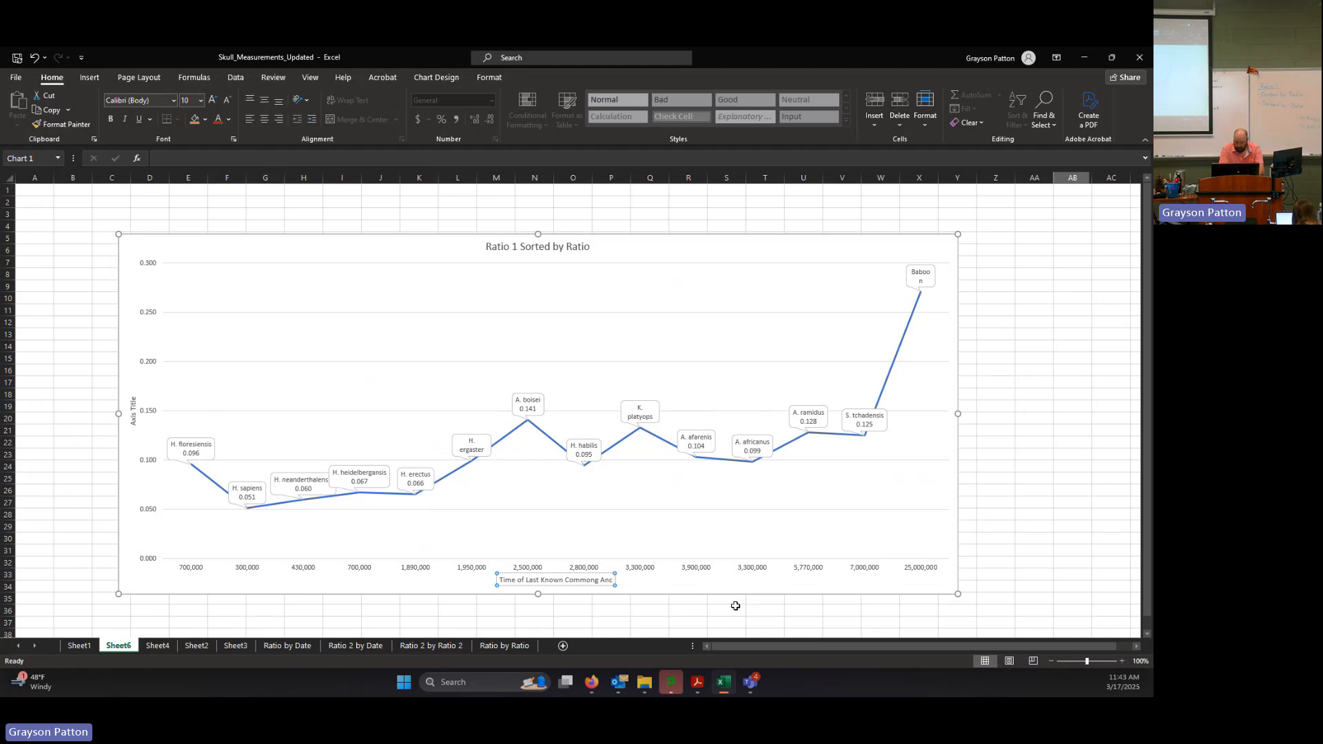
pyautogui.press('BackSpace')
pyautogui.write('Ancester')
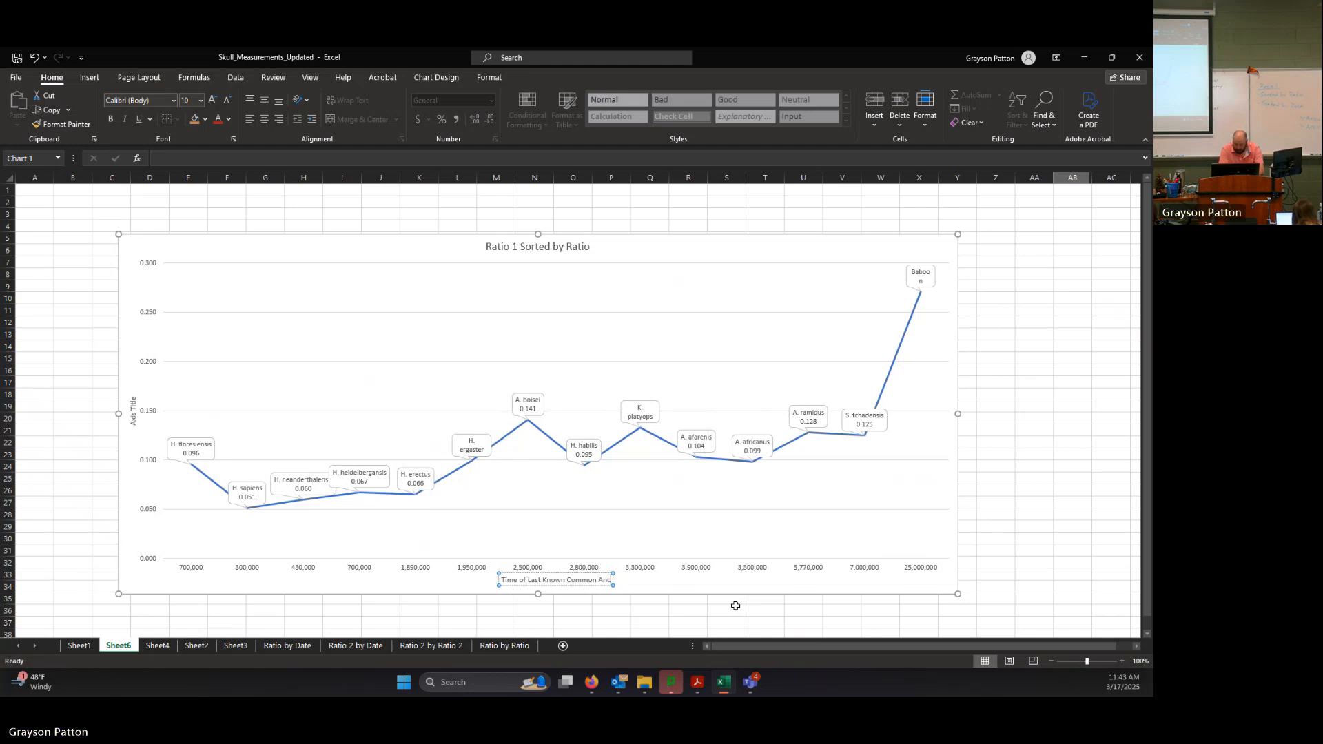
pyautogui.press('BackSpace')
pyautogui.press('BackSpace')
pyautogui.write('or')
# Set the vertical axis title to "Face to Cranium Ration"
pyautogui.doubleClick(133, 408)
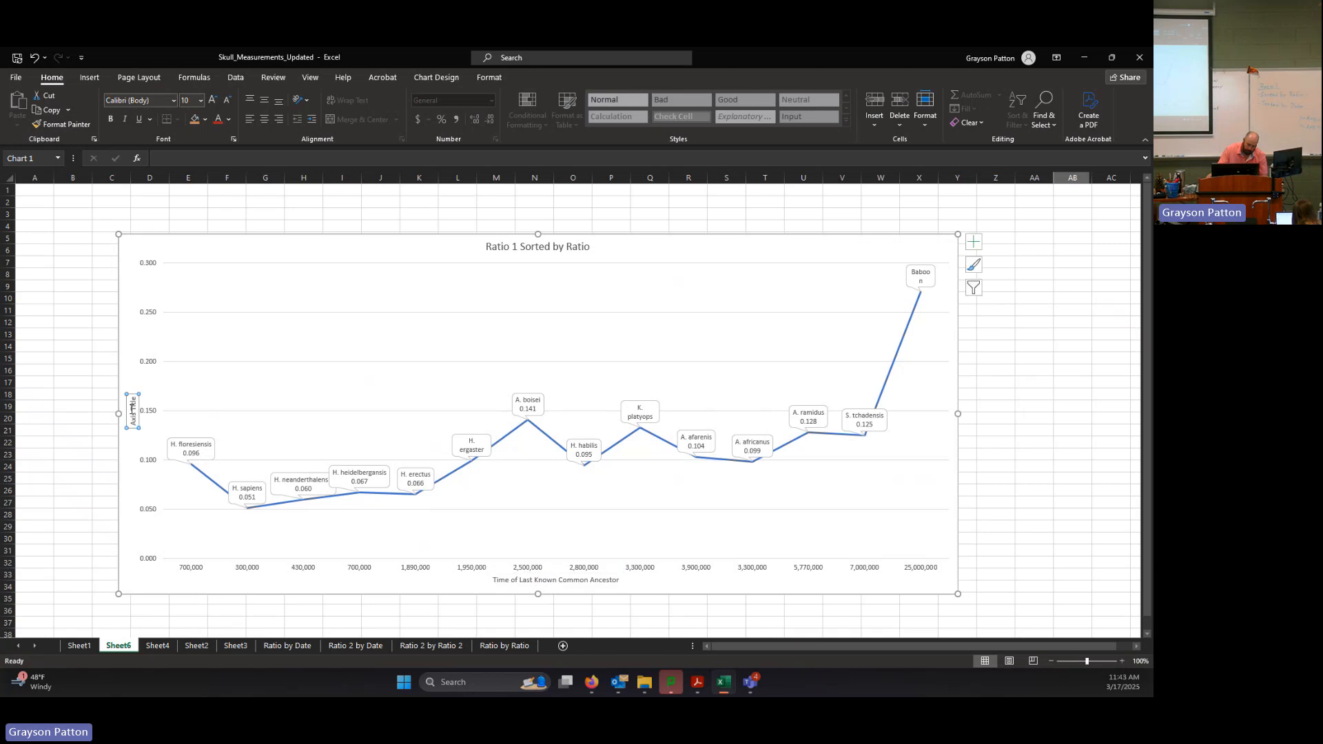
pyautogui.tripleClick(133, 413)
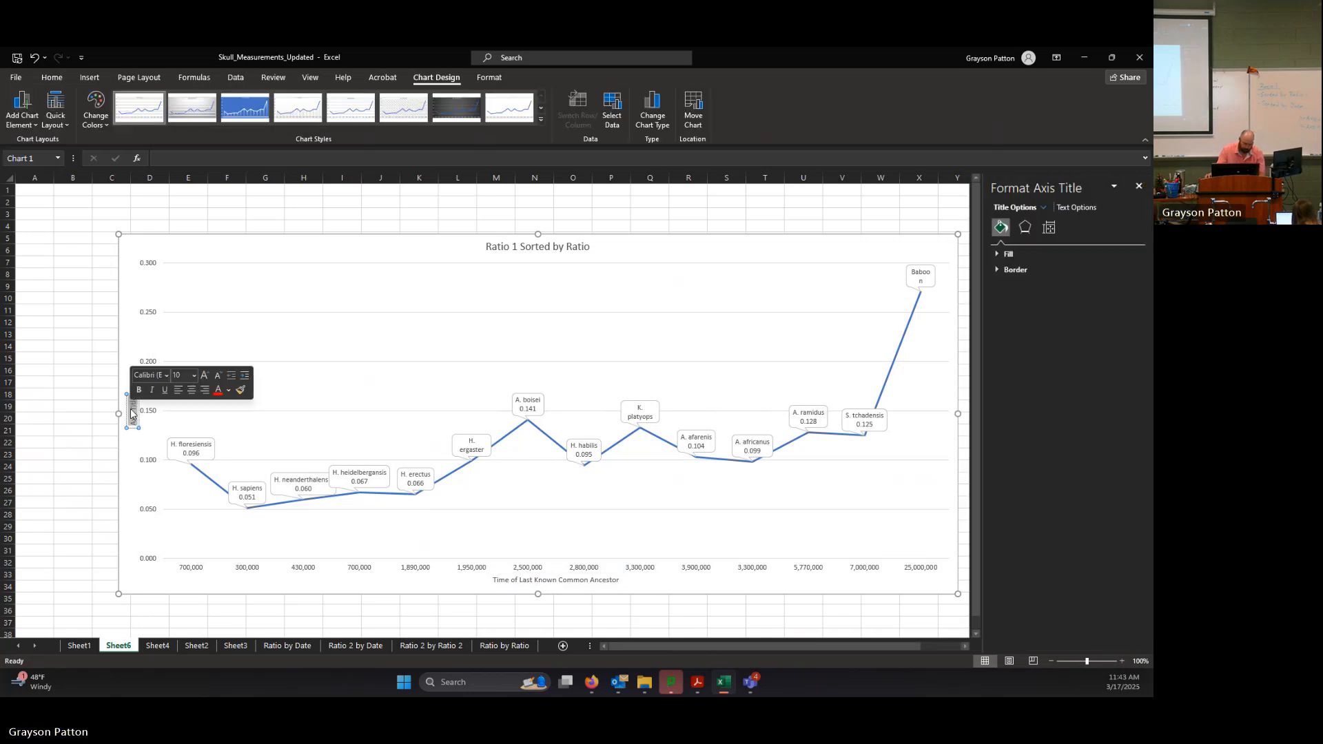
pyautogui.press('BackSpace')
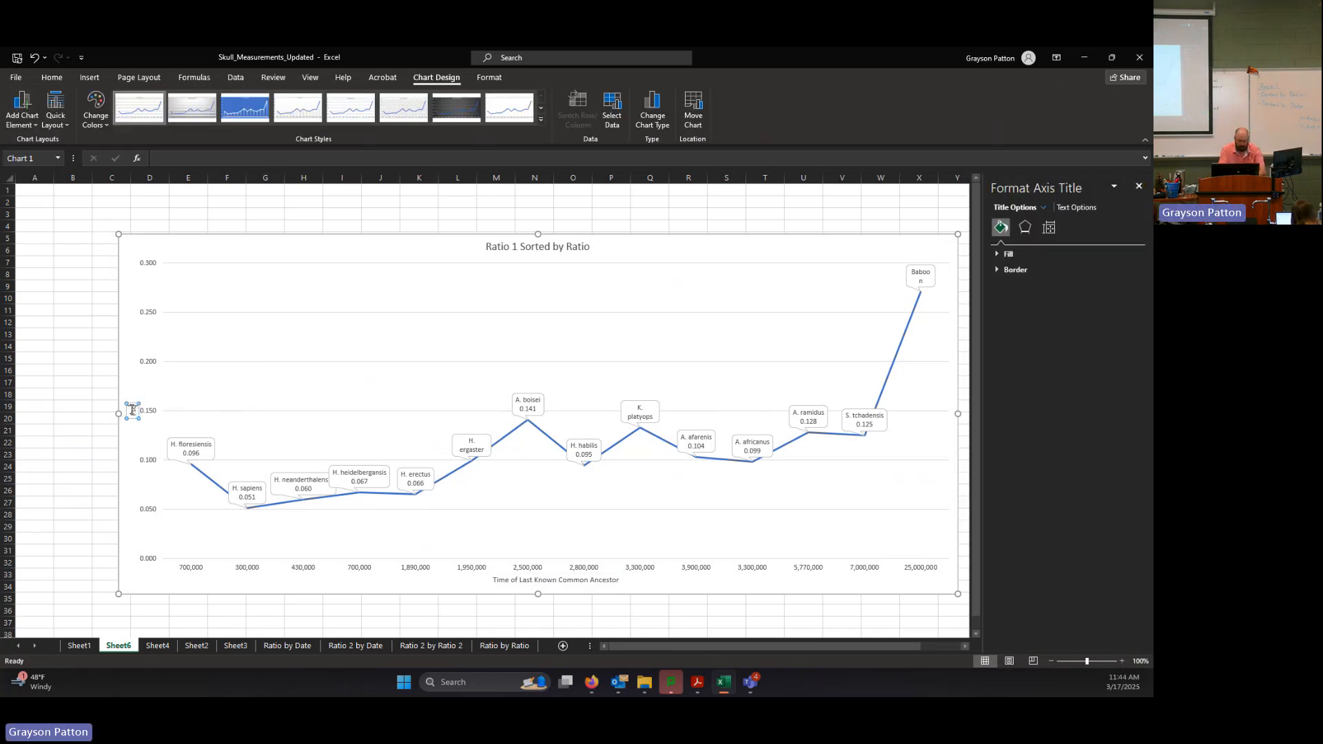
pyautogui.write('Face')
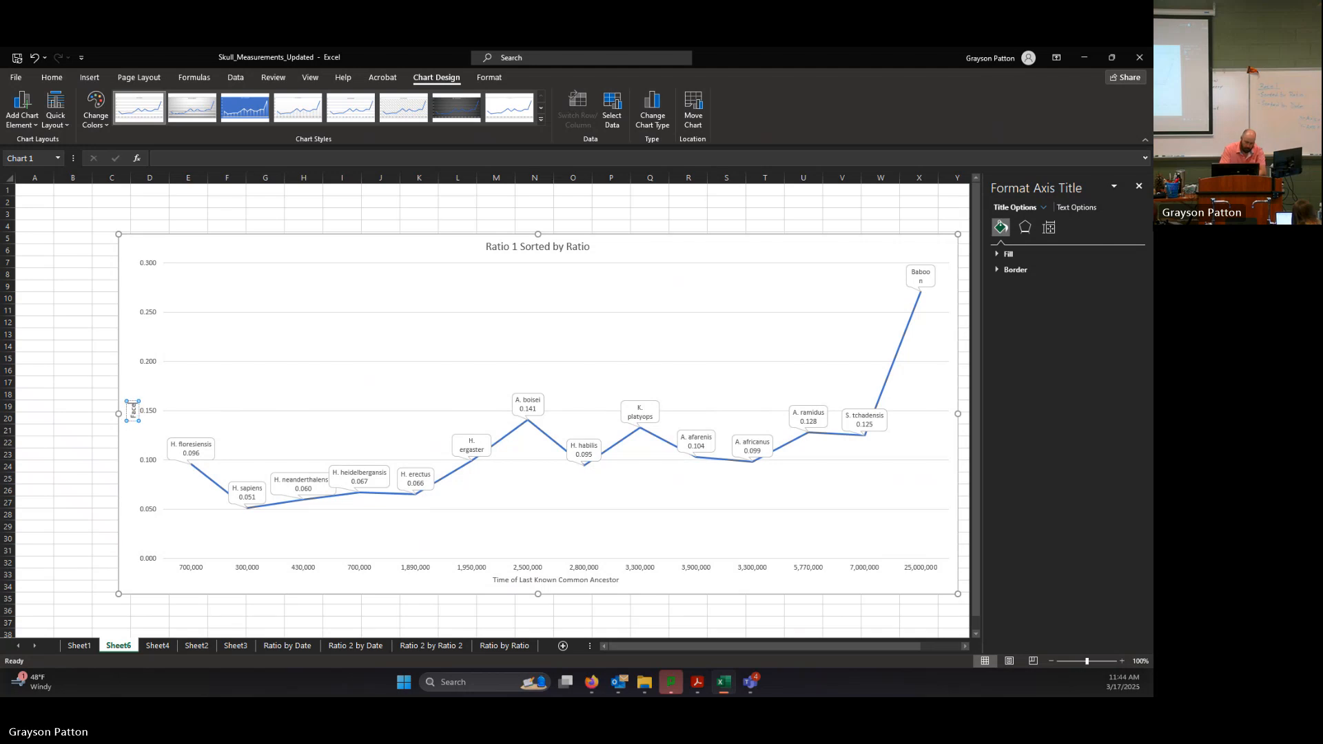
pyautogui.write(' to Cran')
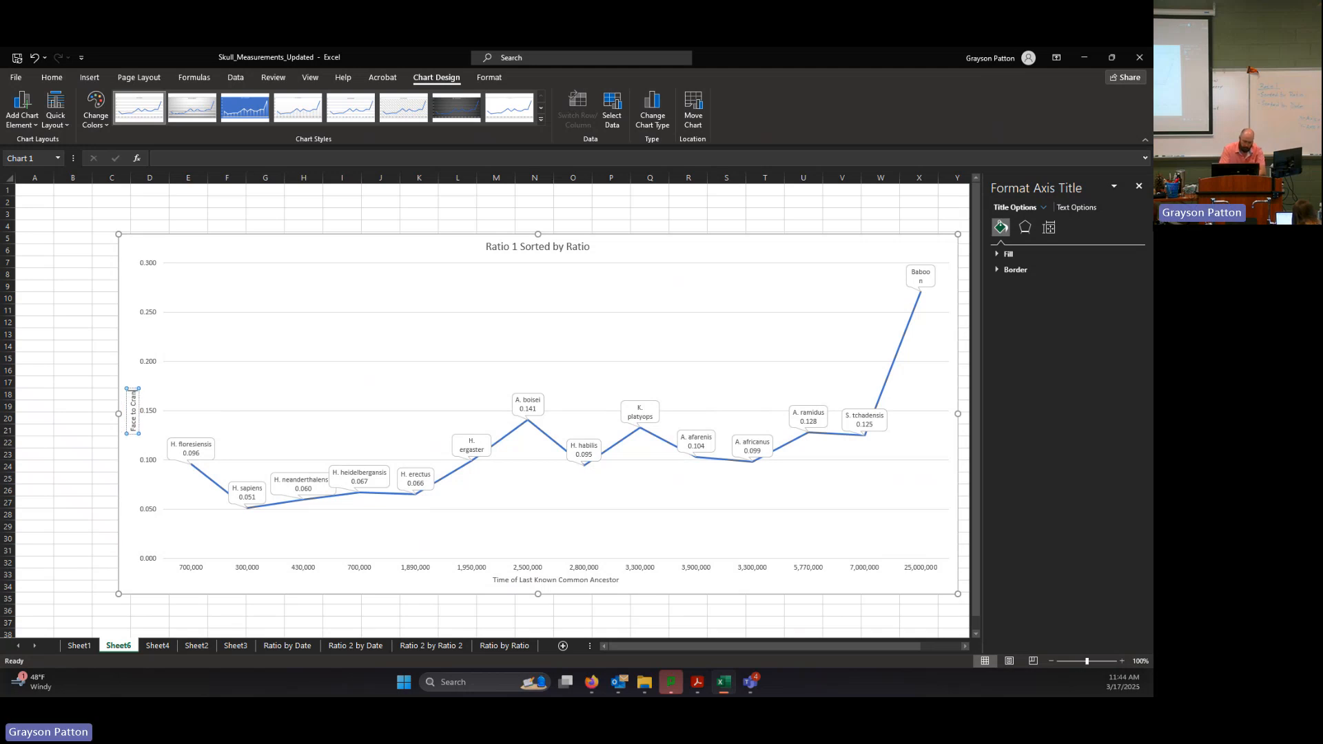
pyautogui.write('ium')
pyautogui.press('BackSpace')
pyautogui.press('BackSpace')
pyautogui.press('BackSpace')
pyautogui.press('BackSpace')
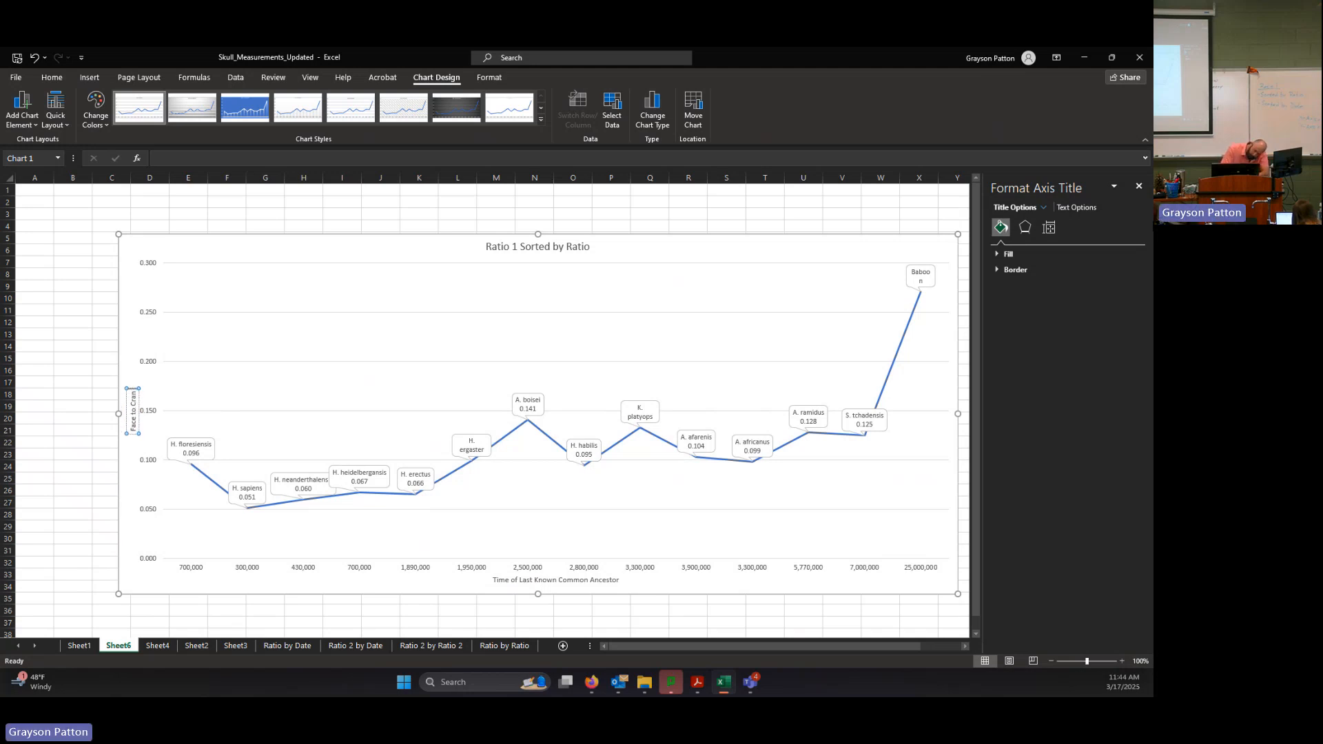
pyautogui.write('nium Ration')
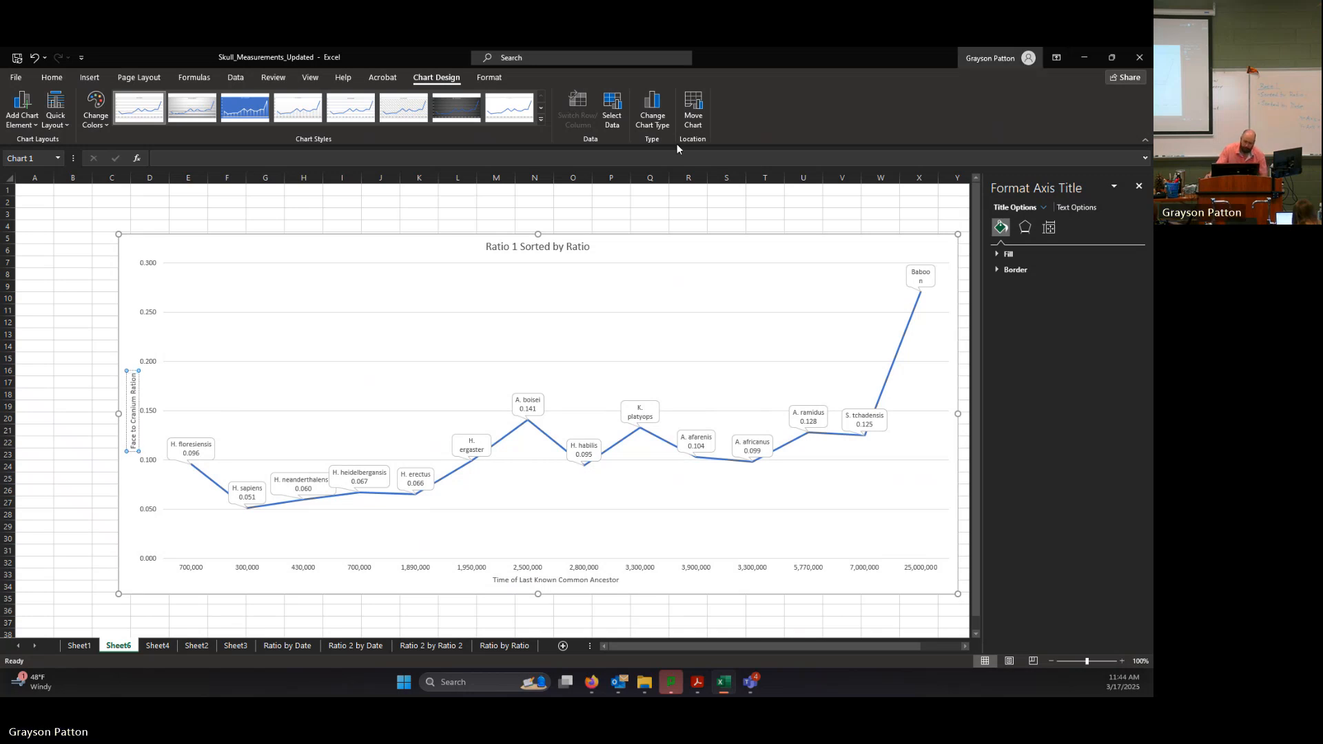
pyautogui.click(200, 222)
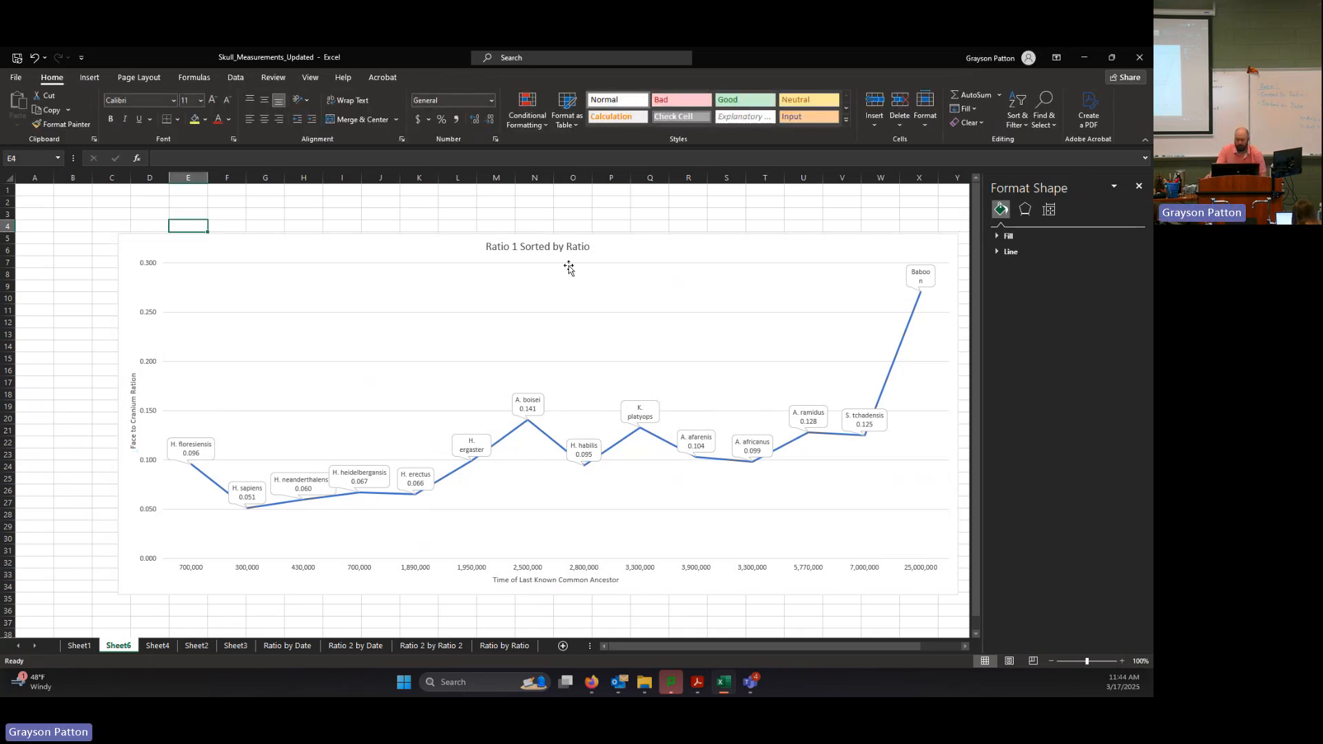
pyautogui.click(924, 282)
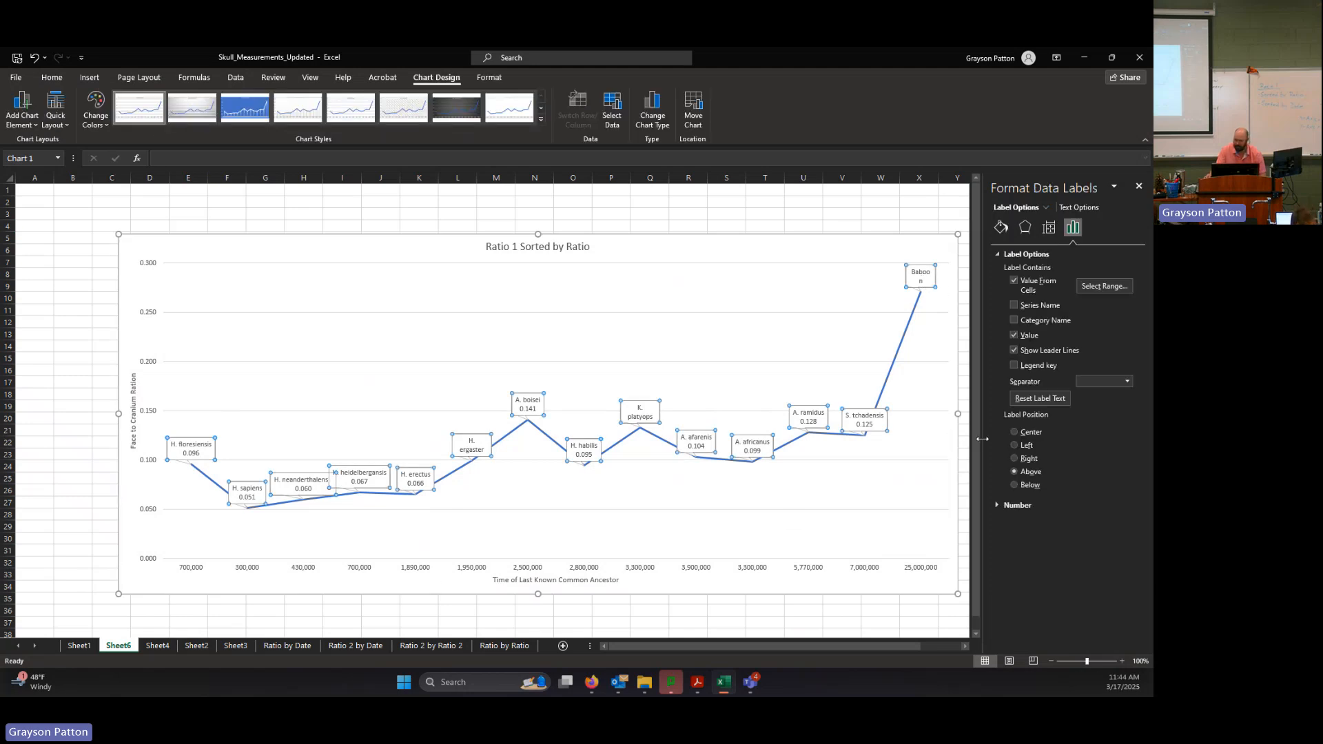
pyautogui.moveTo(981, 444); pyautogui.dragTo(1086, 443)
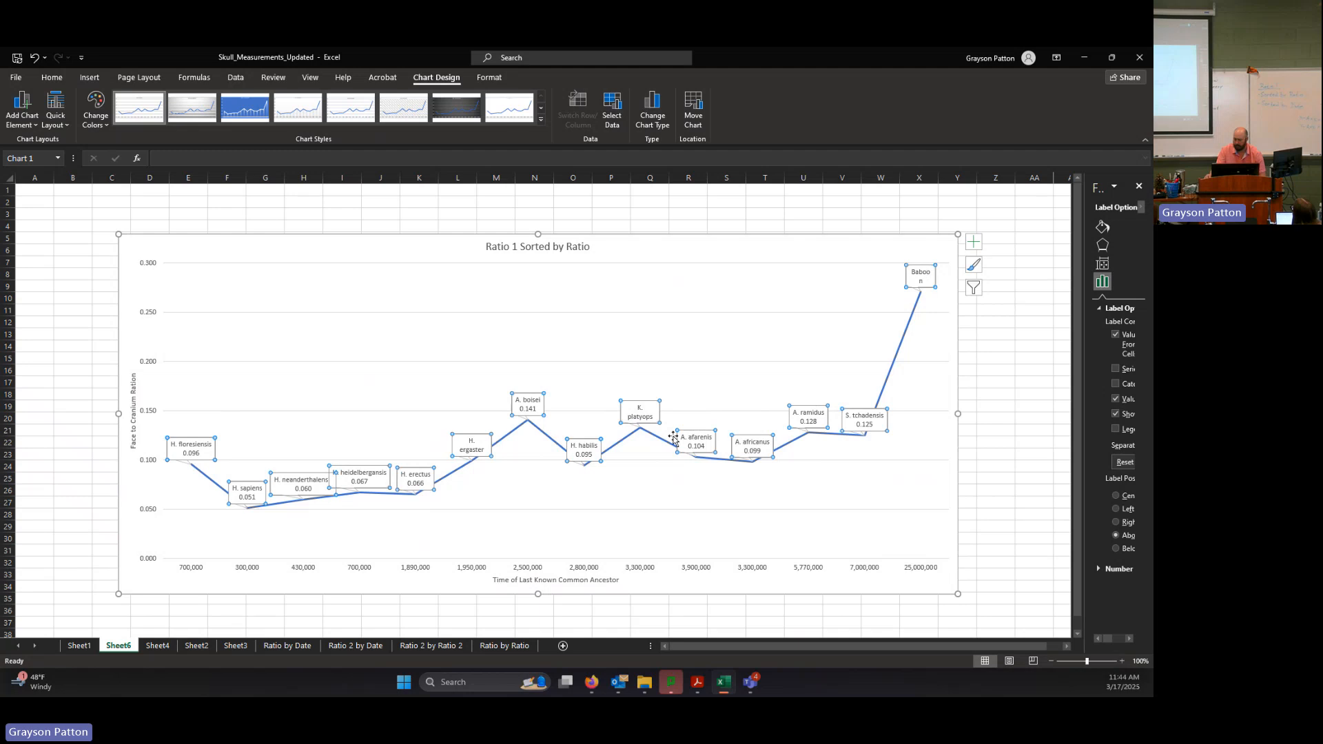
pyautogui.click(990, 367)
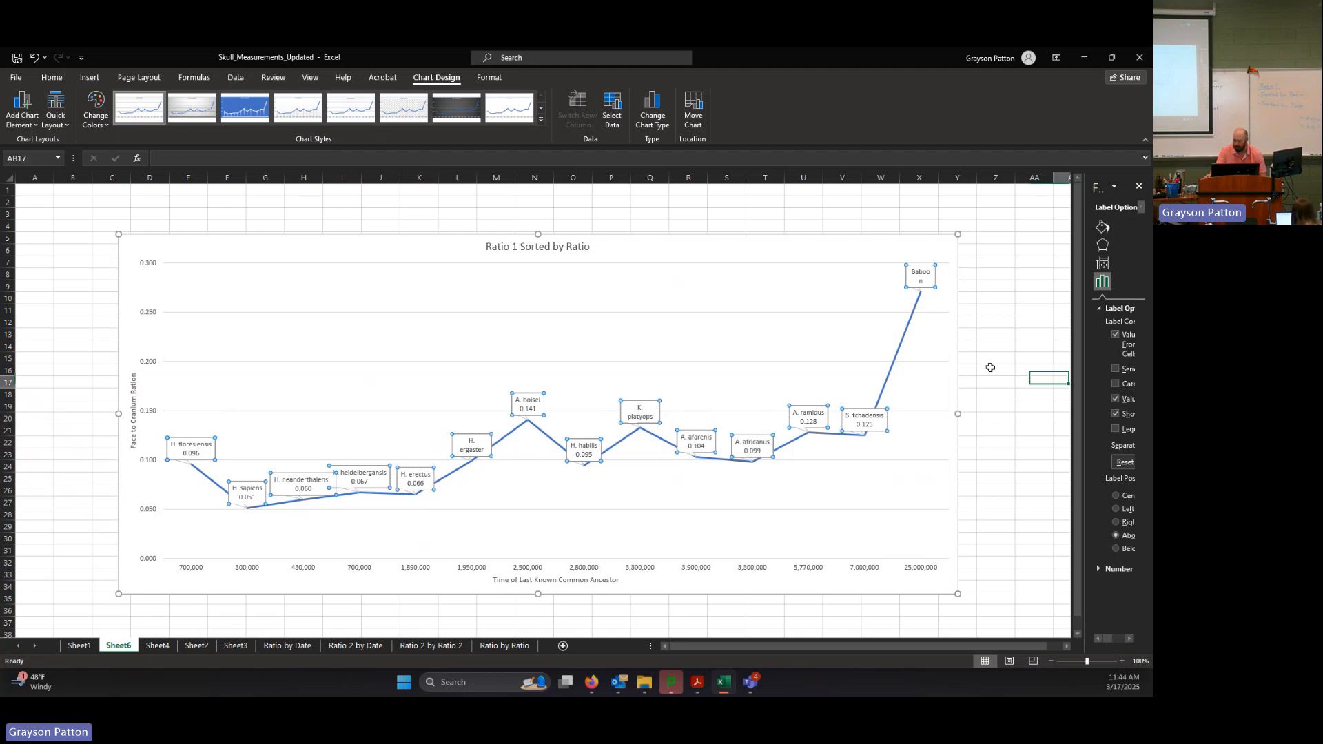
pyautogui.click(918, 281)
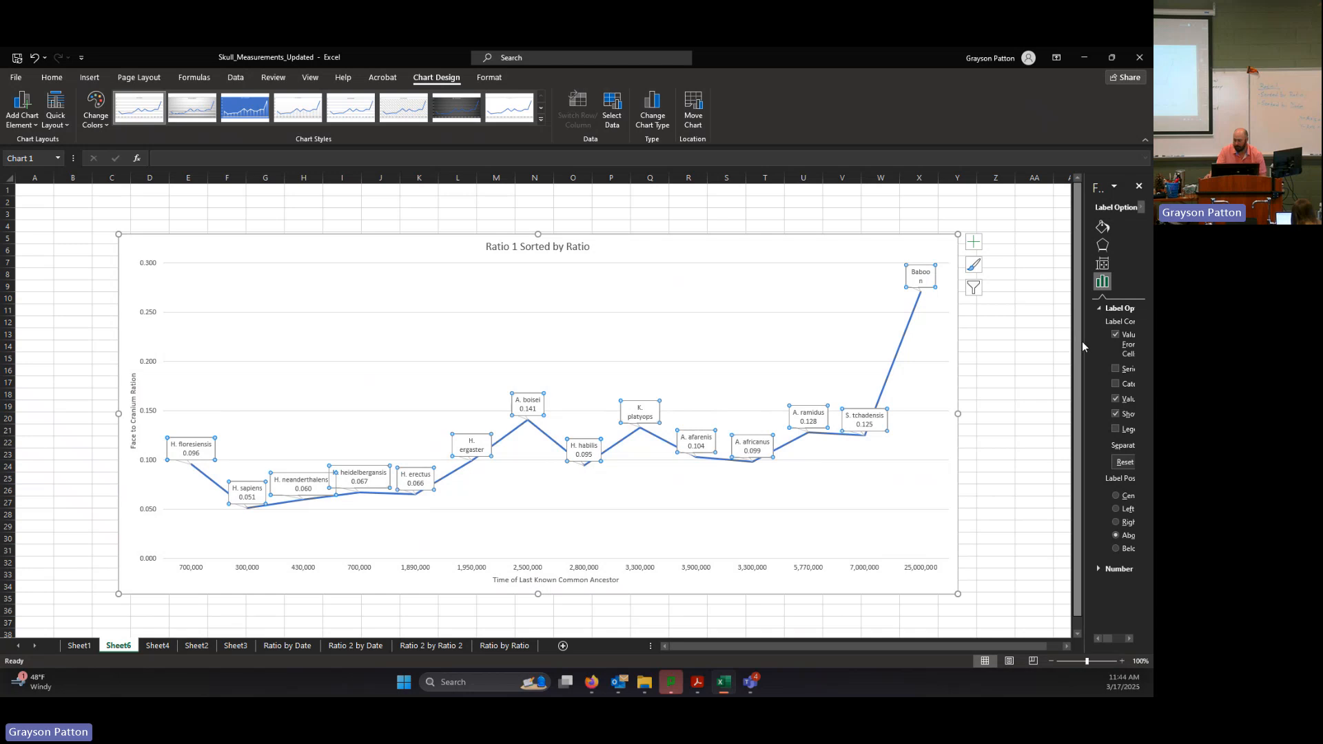
pyautogui.moveTo(1084, 349); pyautogui.dragTo(987, 390)
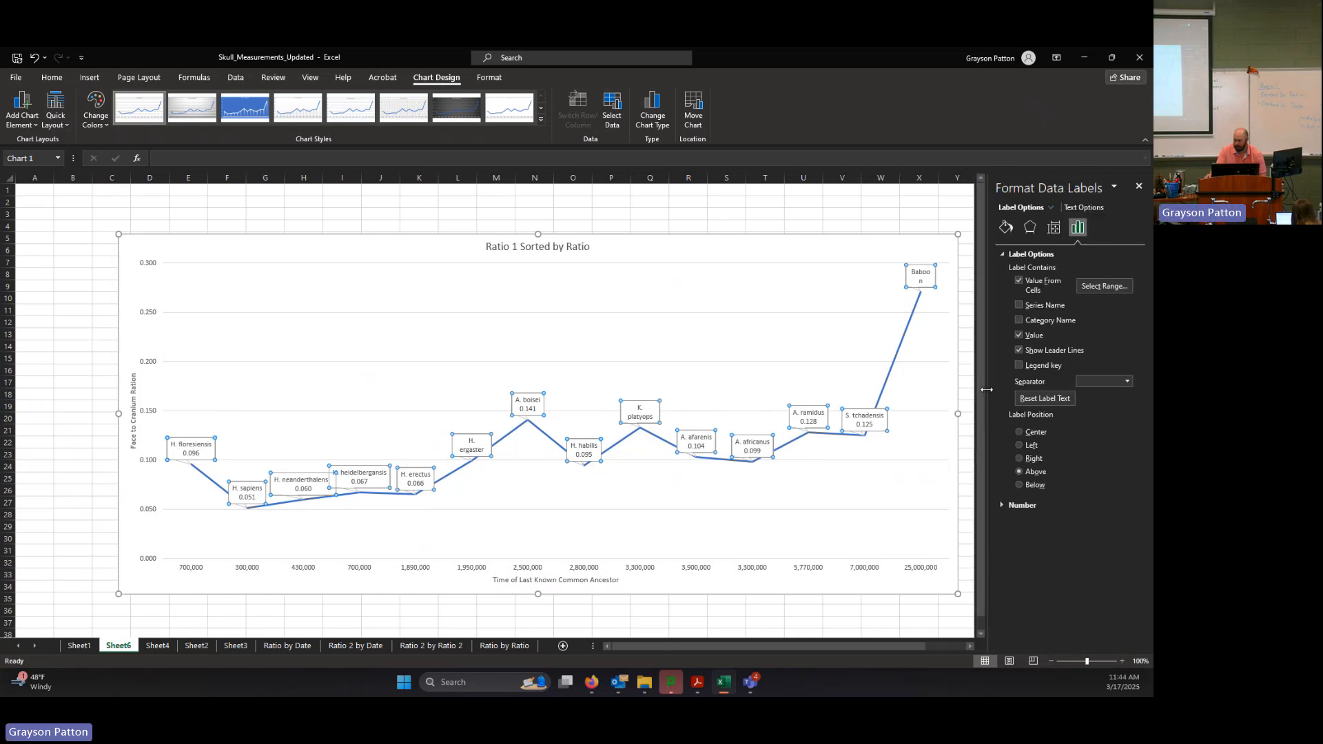
pyautogui.click(1019, 335)
pyautogui.click(1020, 335)
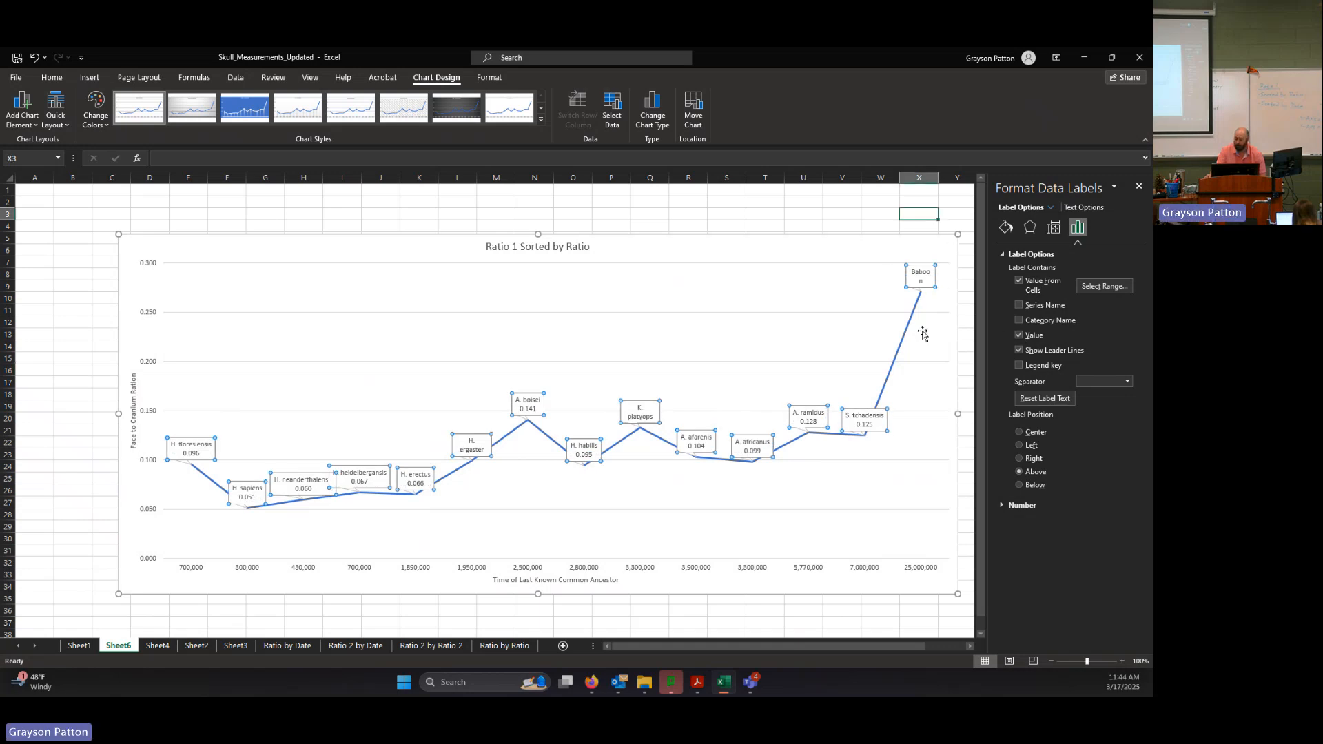
# Enlarge the Baboon and K. platyops data labels individually to fit both the species name and the ratio value
pyautogui.click(930, 279)
pyautogui.click(931, 282)
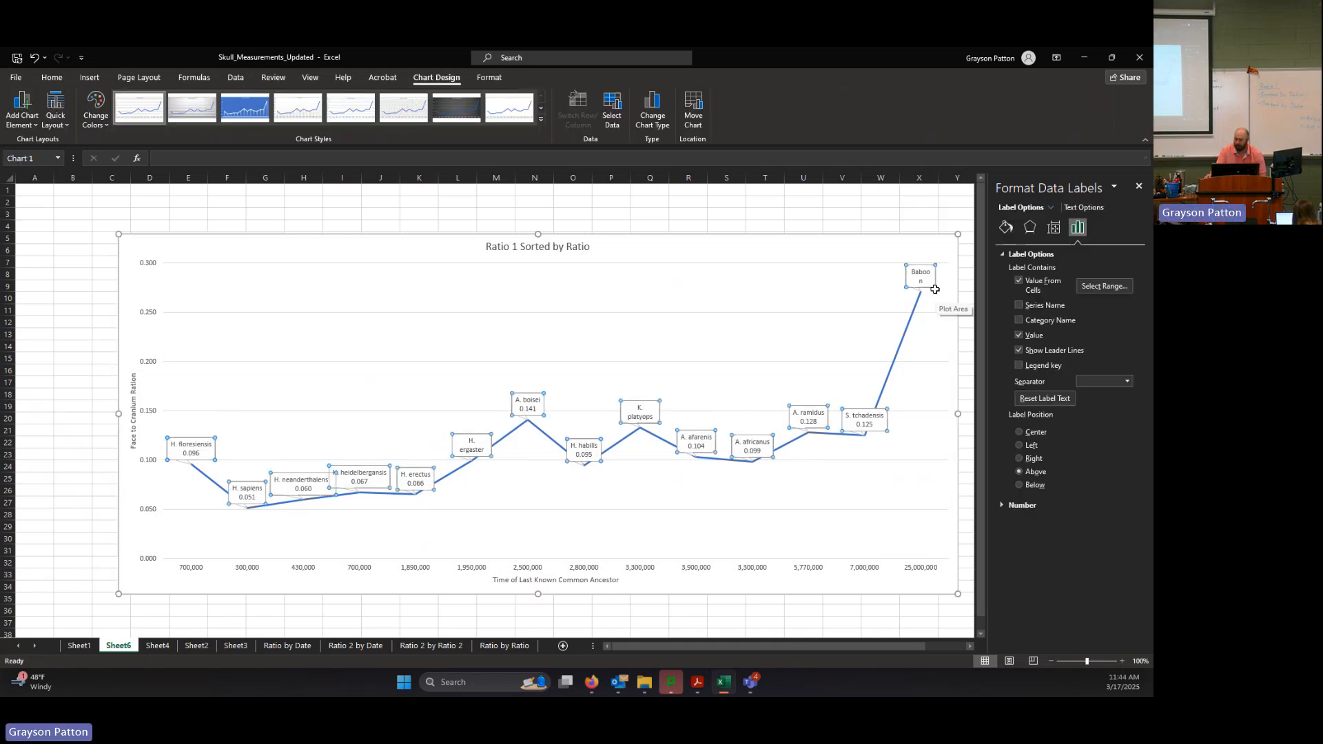
pyautogui.moveTo(906, 288); pyautogui.dragTo(889, 299)
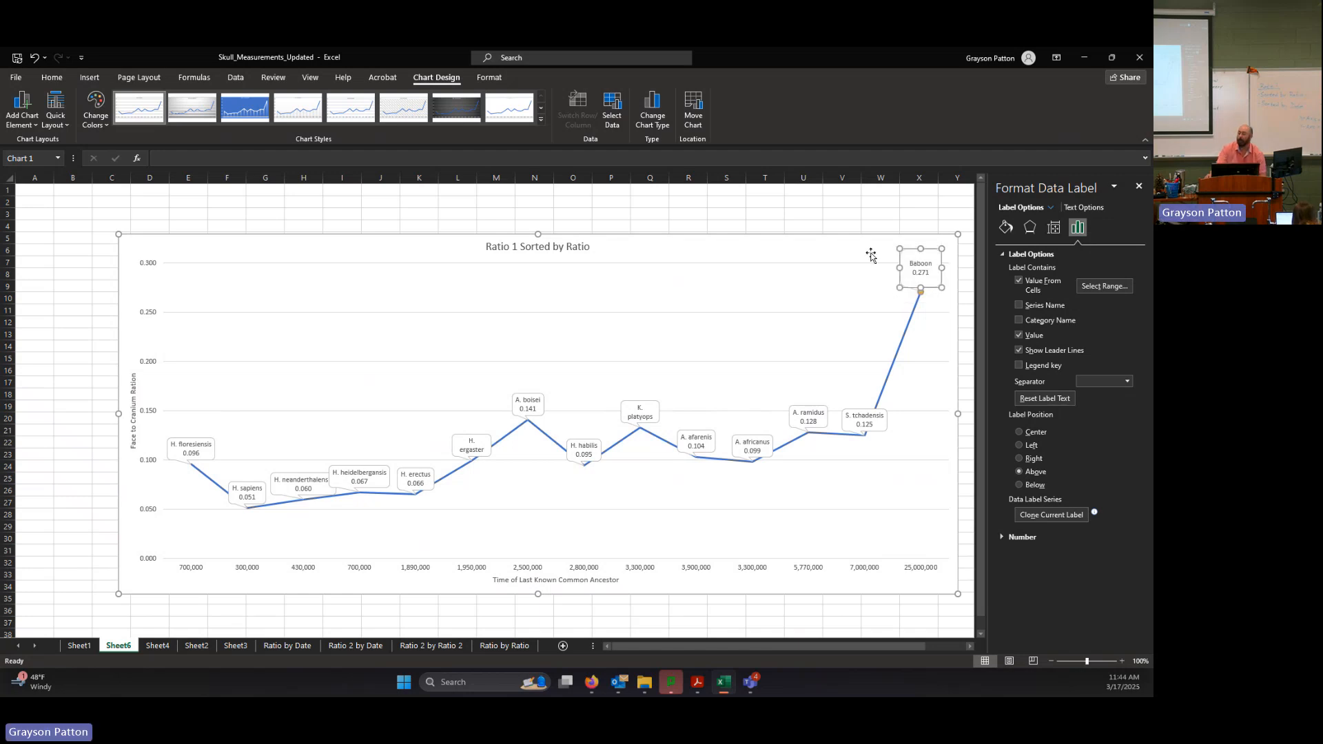
pyautogui.click(642, 411)
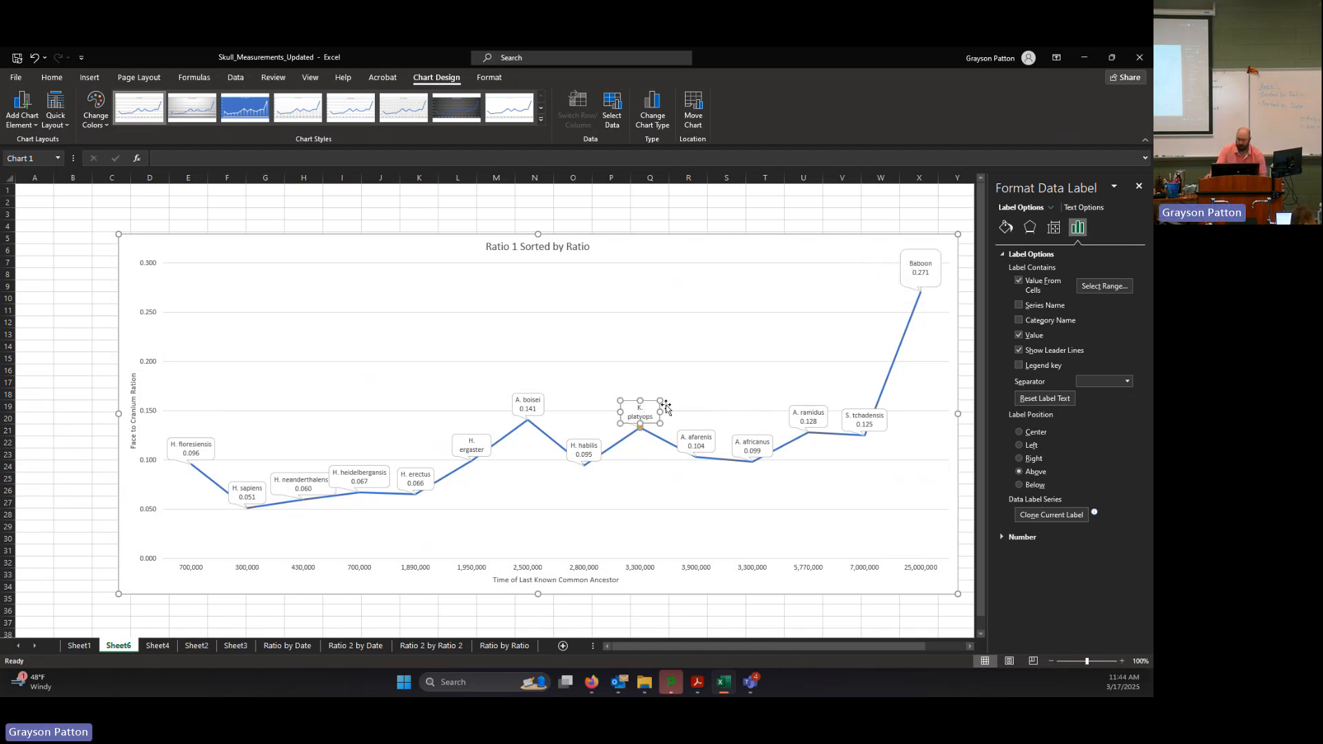
pyautogui.moveTo(660, 400); pyautogui.dragTo(668, 389)
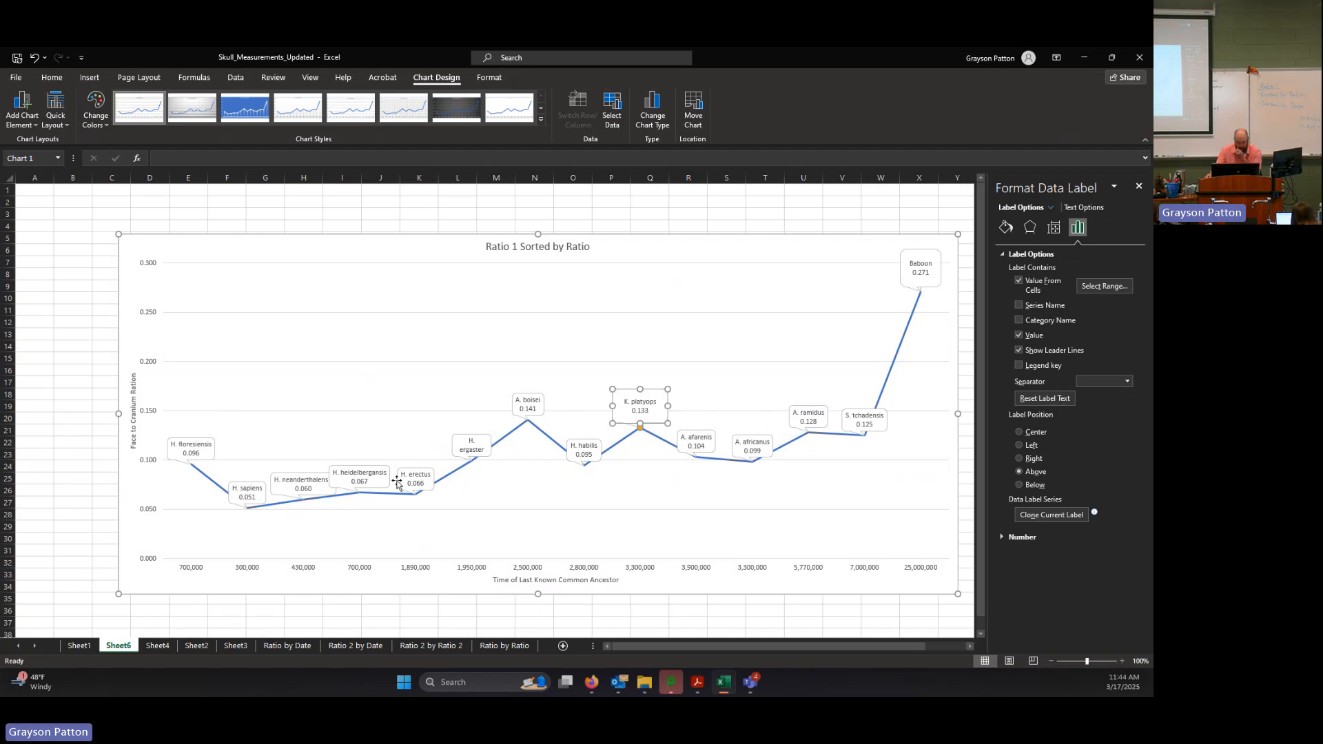
# Enlarge the H. ergaster data label to fit its ratio value, and move the K. platyops label up and to the right of its point
pyautogui.click(471, 443)
pyautogui.moveTo(453, 434); pyautogui.dragTo(436, 422)
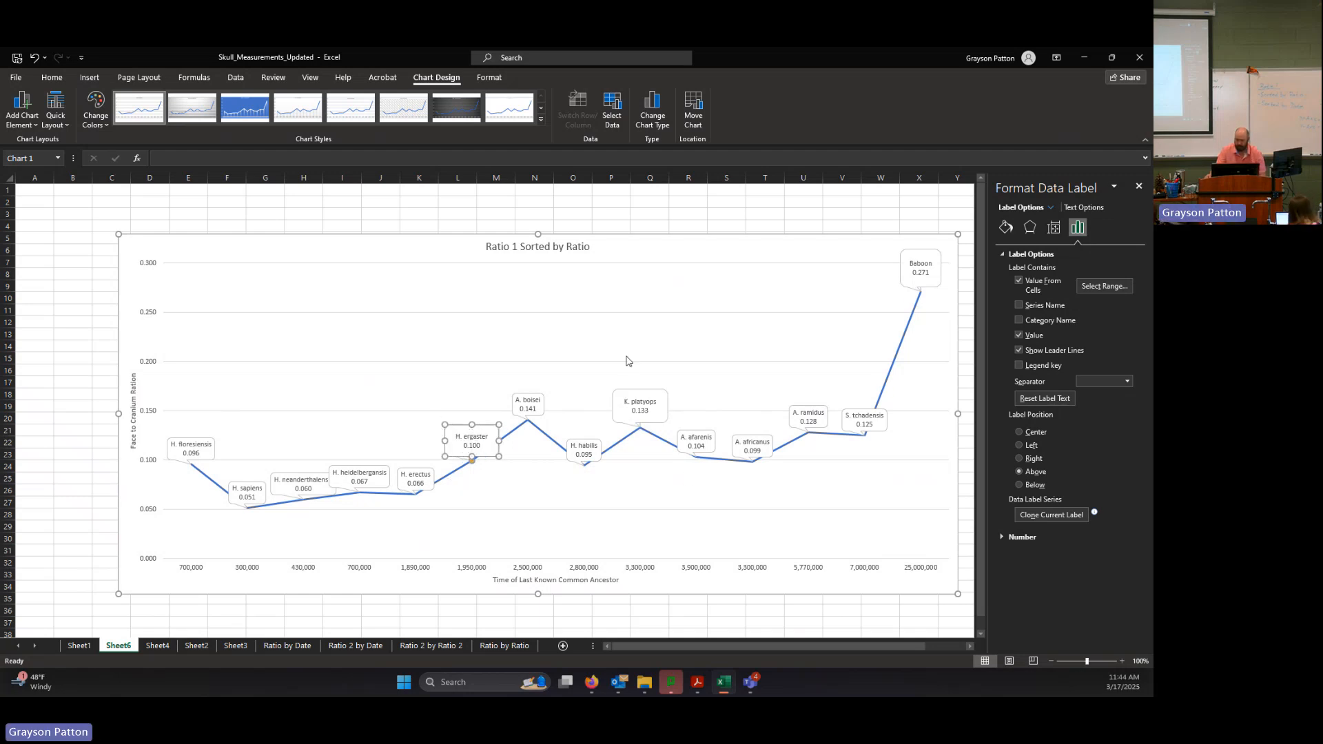
pyautogui.click(639, 410)
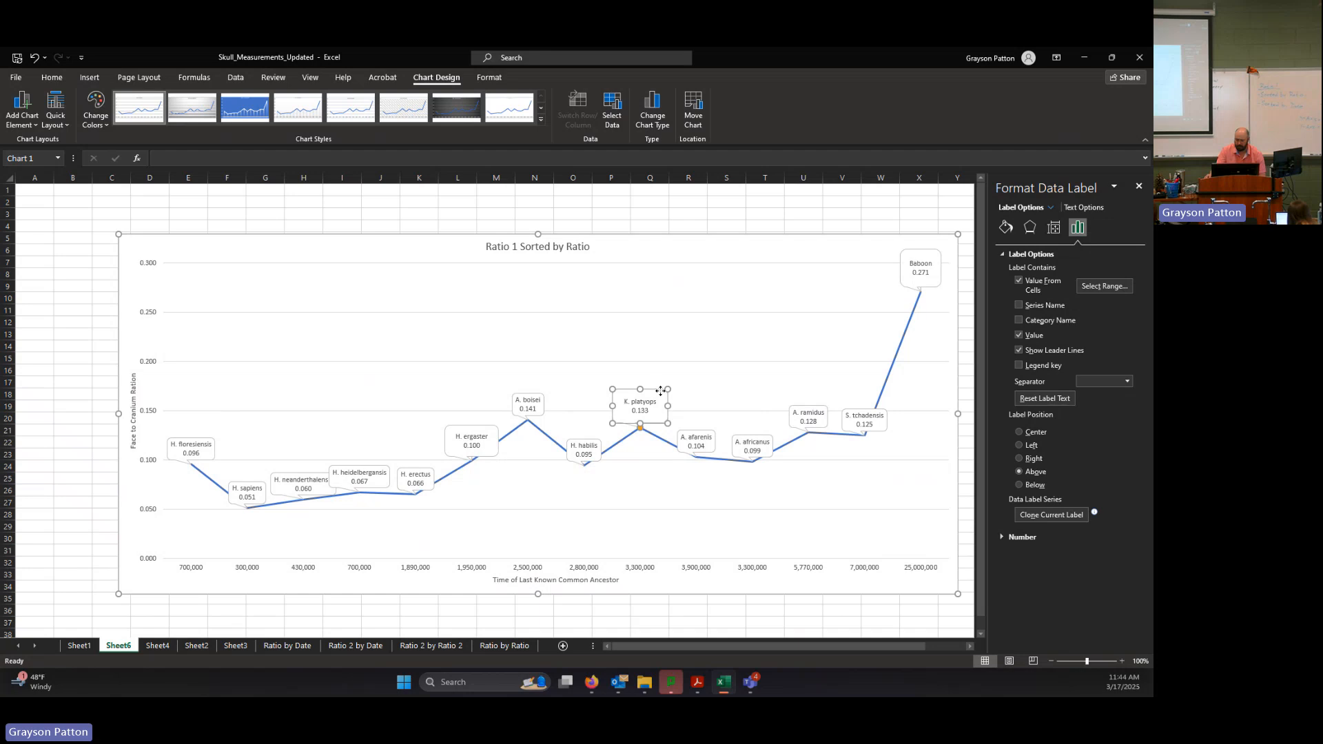
pyautogui.moveTo(660, 391); pyautogui.dragTo(685, 382)
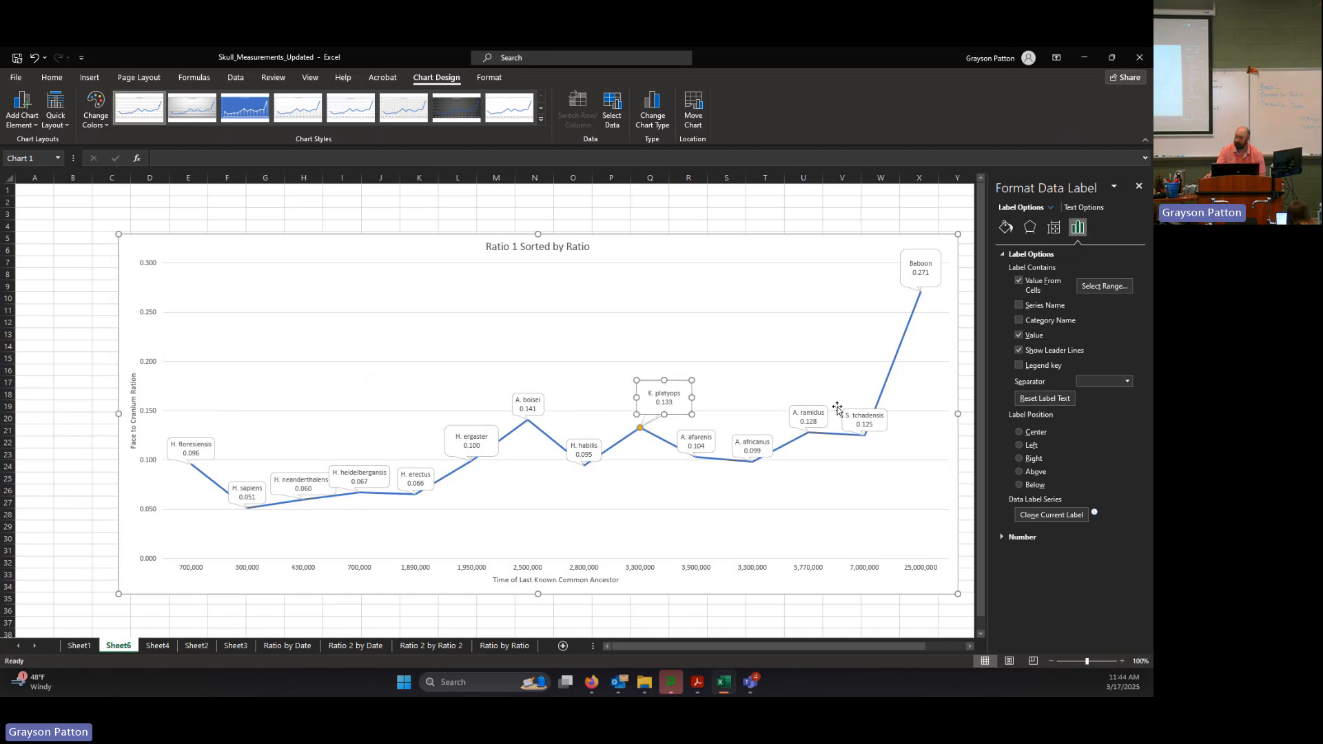
pyautogui.click(734, 223)
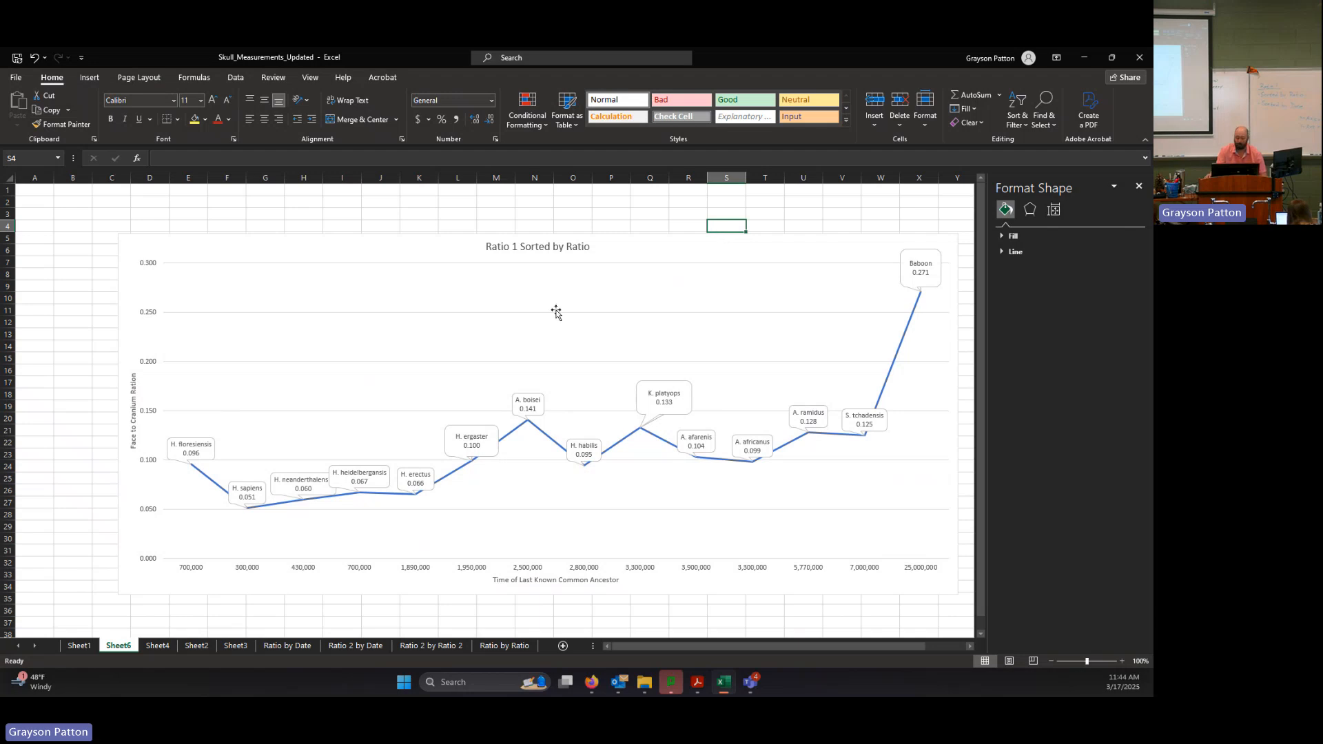
# Split the chart title onto two lines, with "Ratio 1" above "Sorted by Ratio"
pyautogui.click(544, 242)
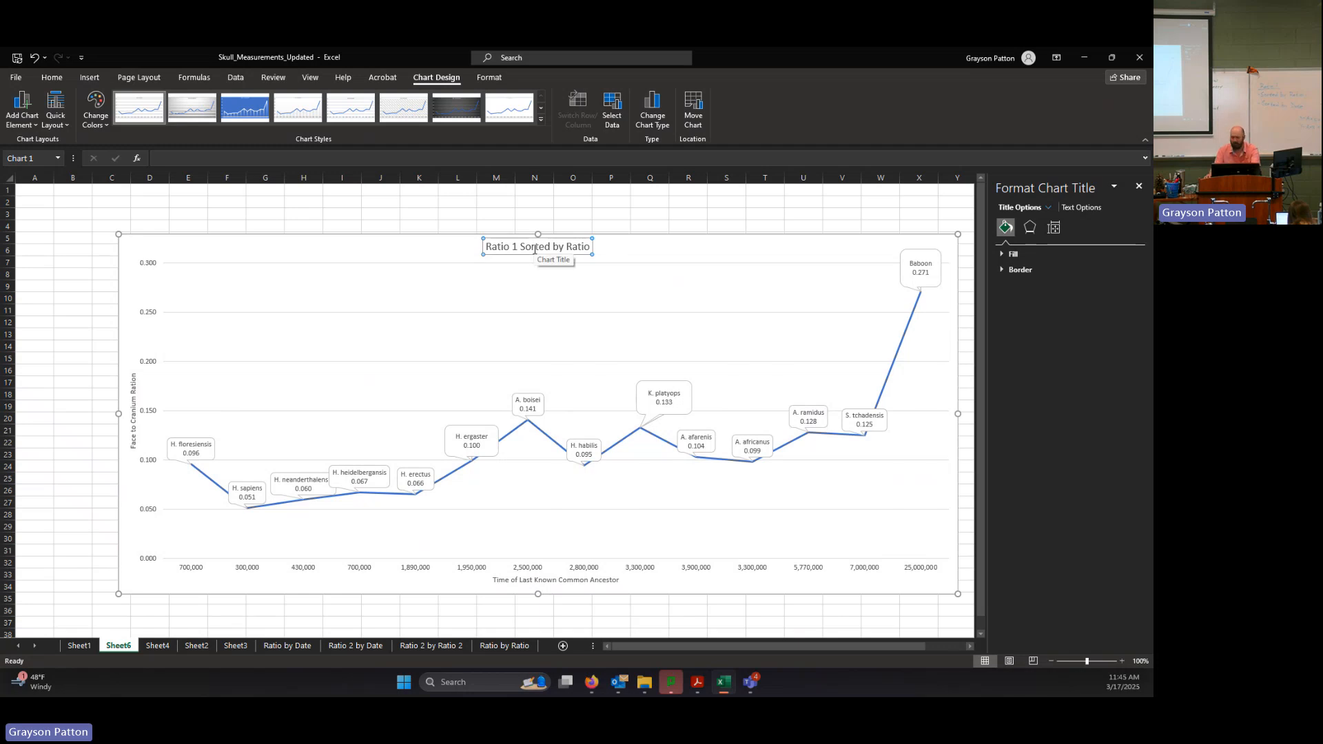
pyautogui.click(521, 248)
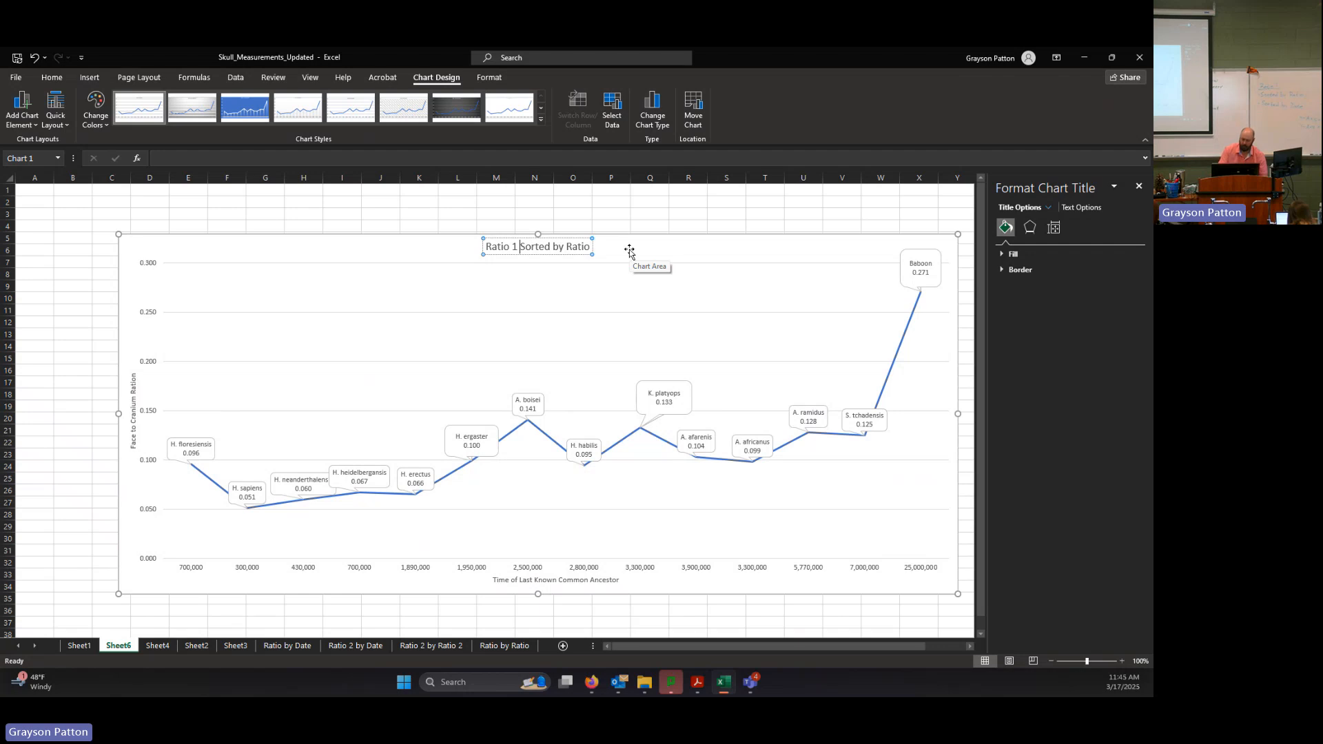
pyautogui.press('Return')
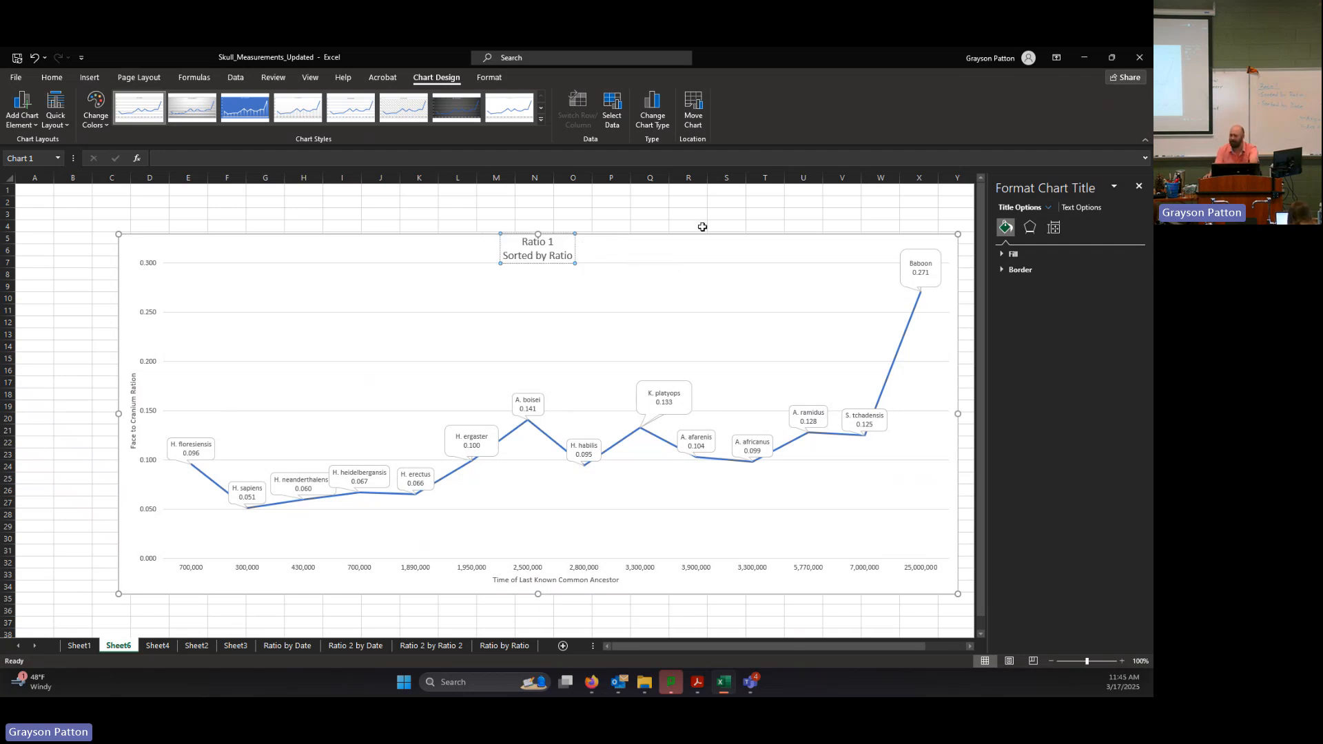
# Sort the skull data on Sheet1 by Face to Vol. Ratio (*100), smallest to largest
pyautogui.click(84, 648)
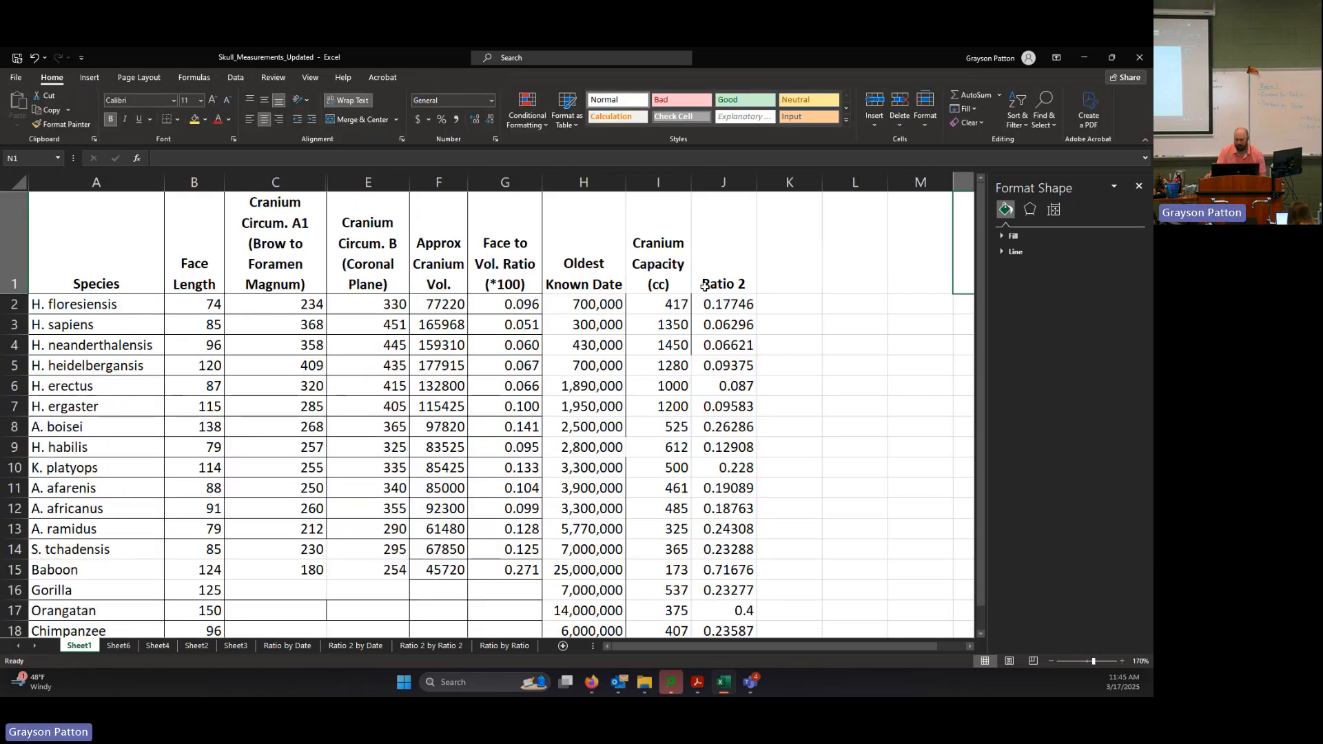
pyautogui.click(1139, 186)
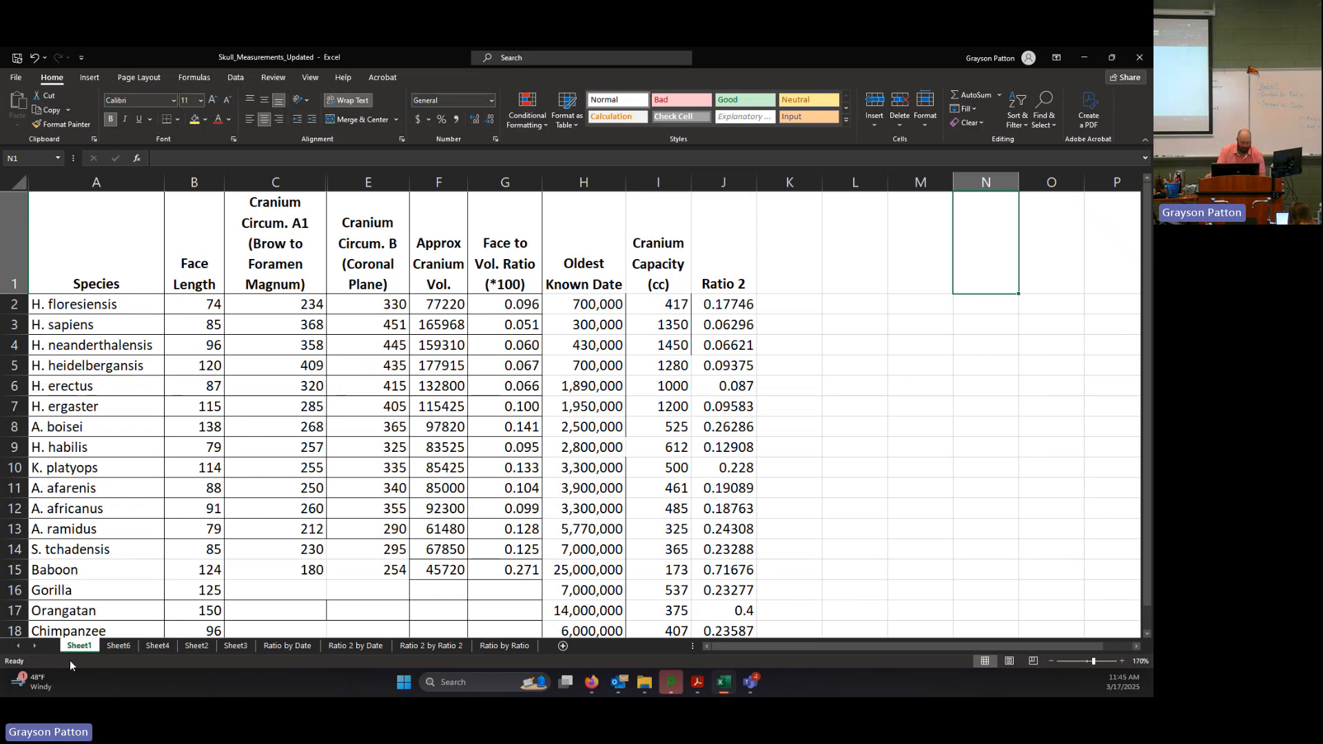
pyautogui.click(502, 308)
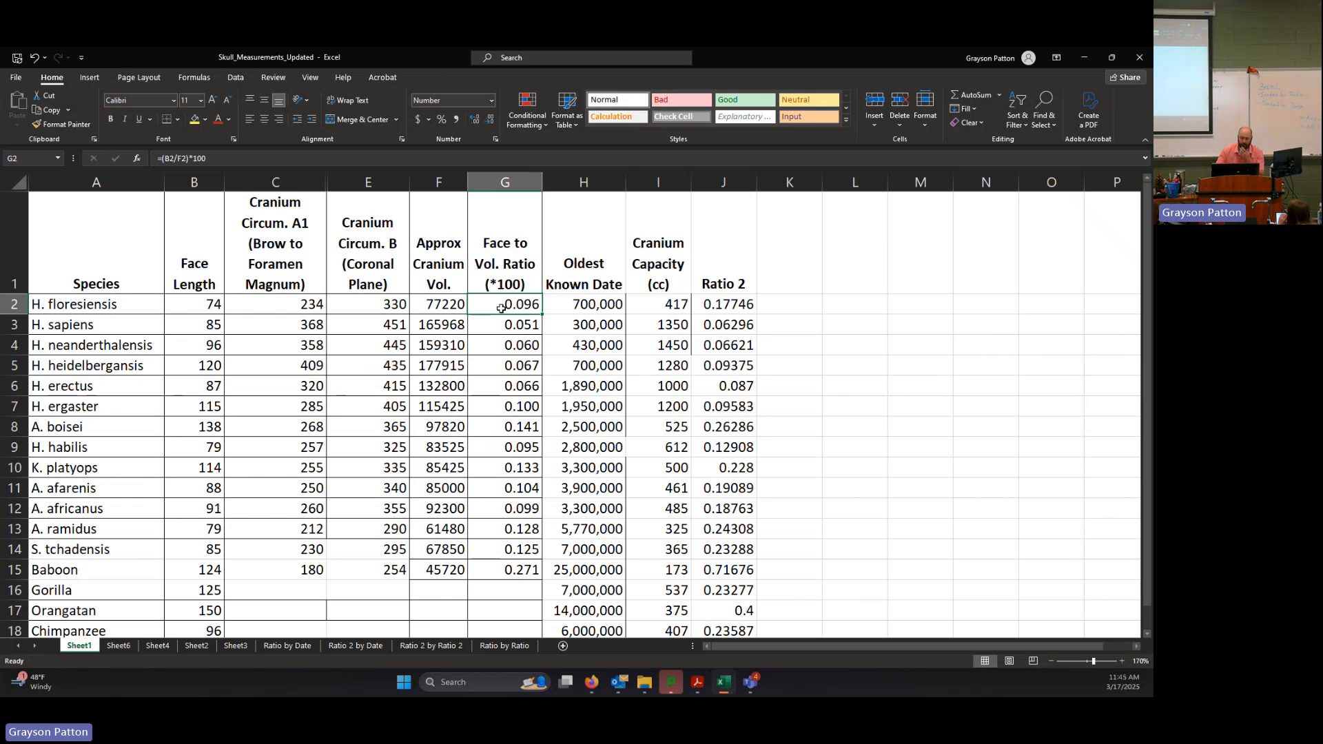
pyautogui.click(237, 78)
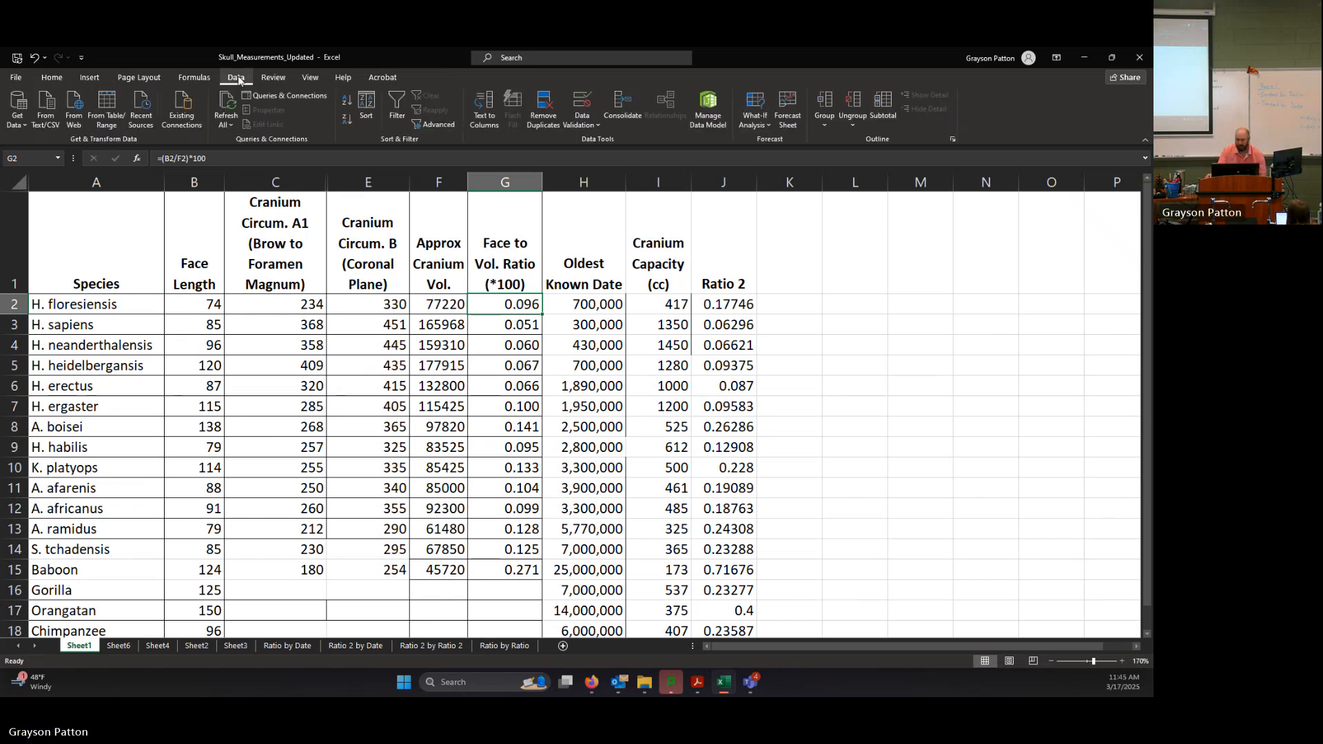
pyautogui.click(372, 107)
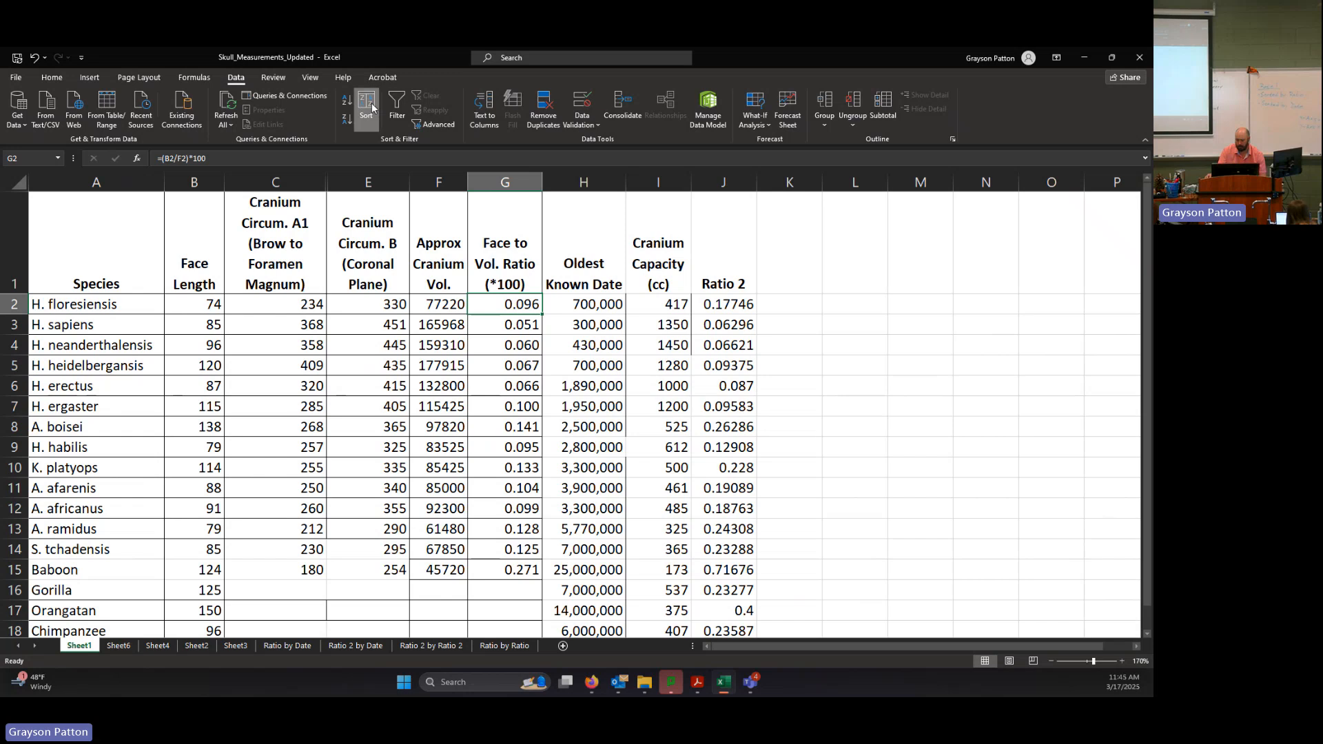
pyautogui.click(275, 286)
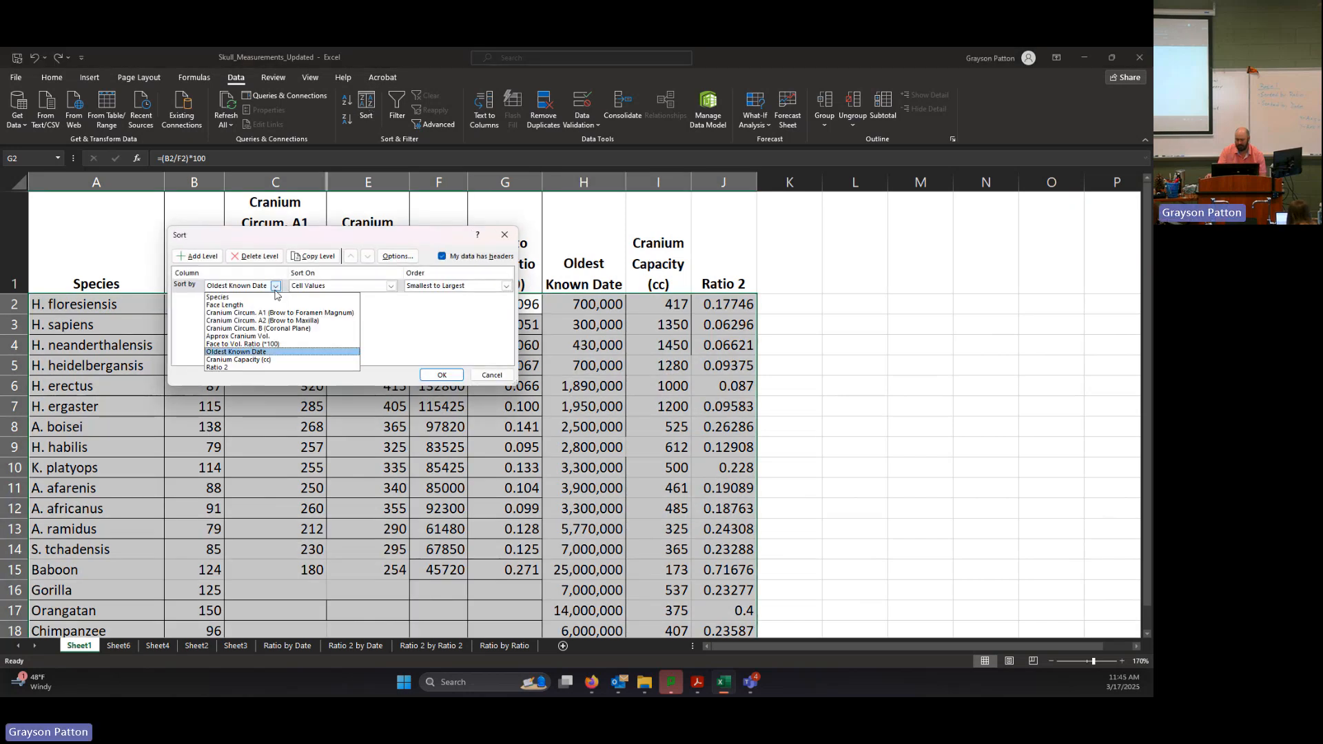
pyautogui.click(273, 344)
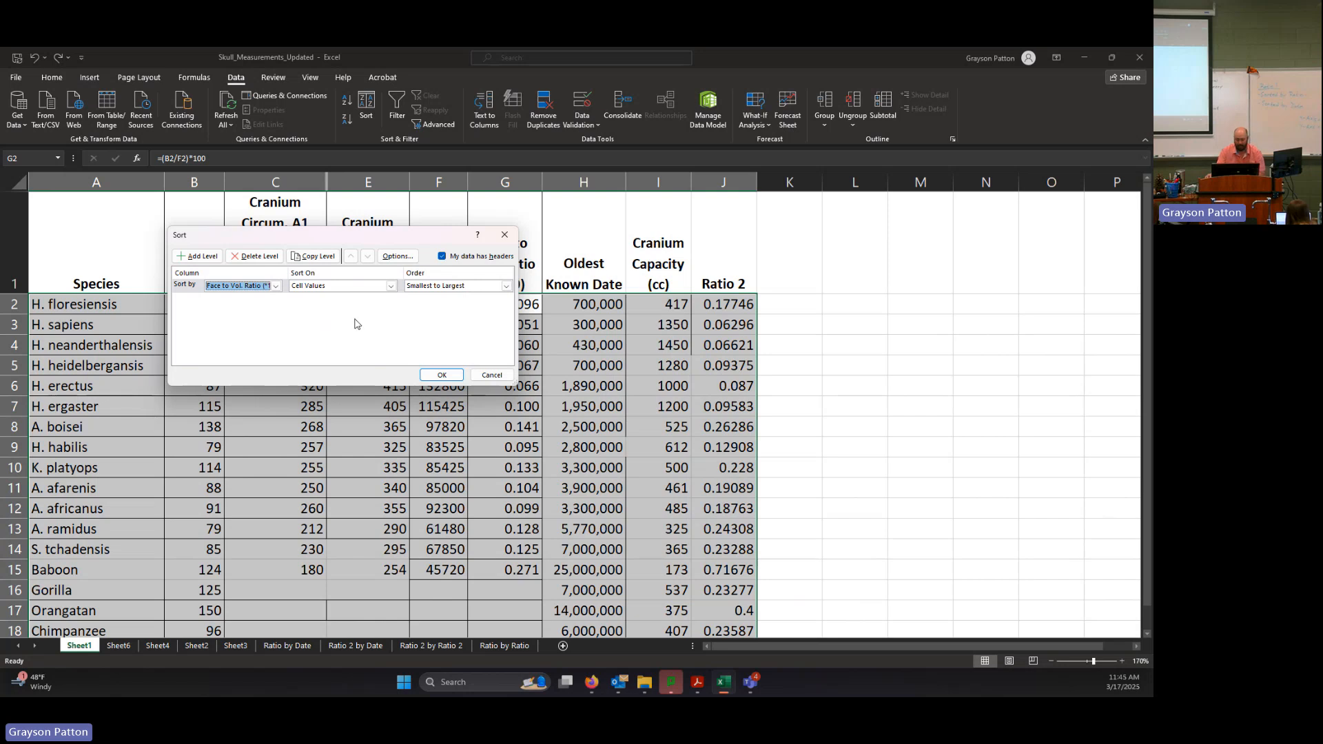
pyautogui.click(452, 381)
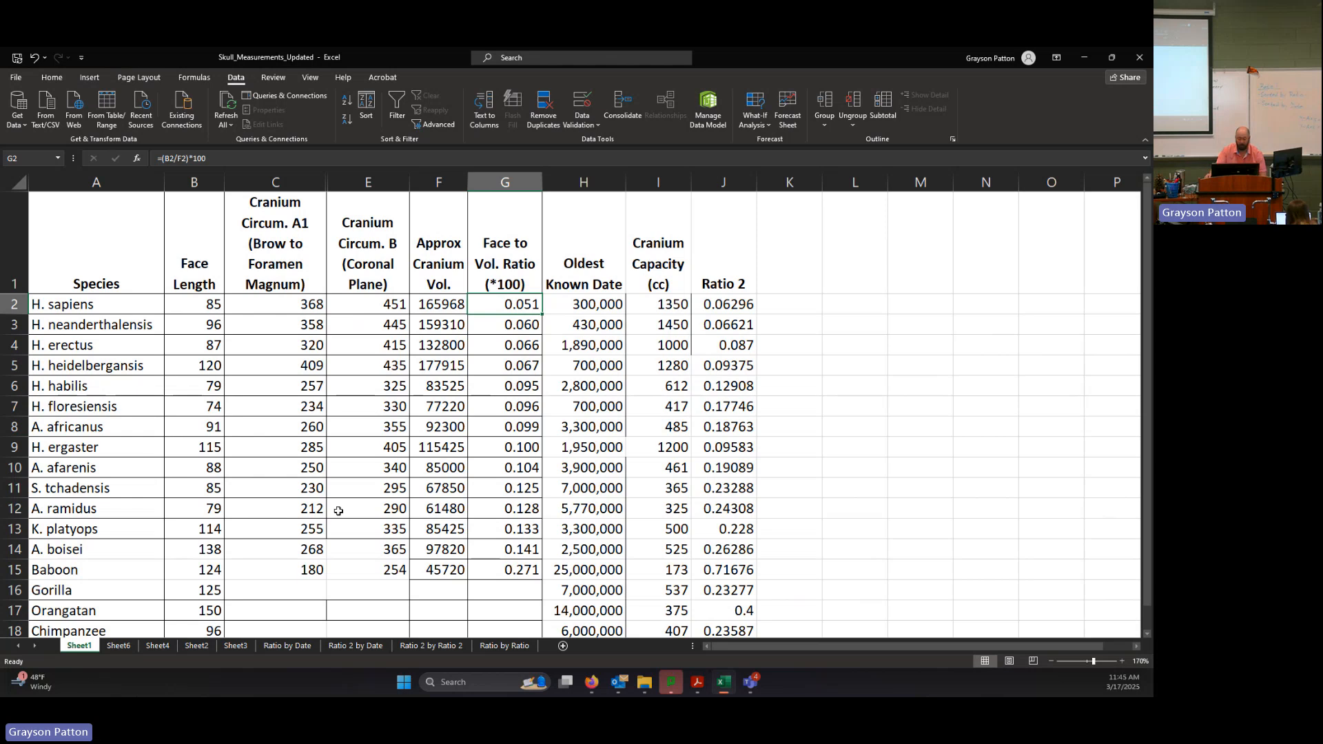
# In the Sheet6 chart, move the A. boisei data label to the right, clear of the K. platyops label
pyautogui.click(119, 645)
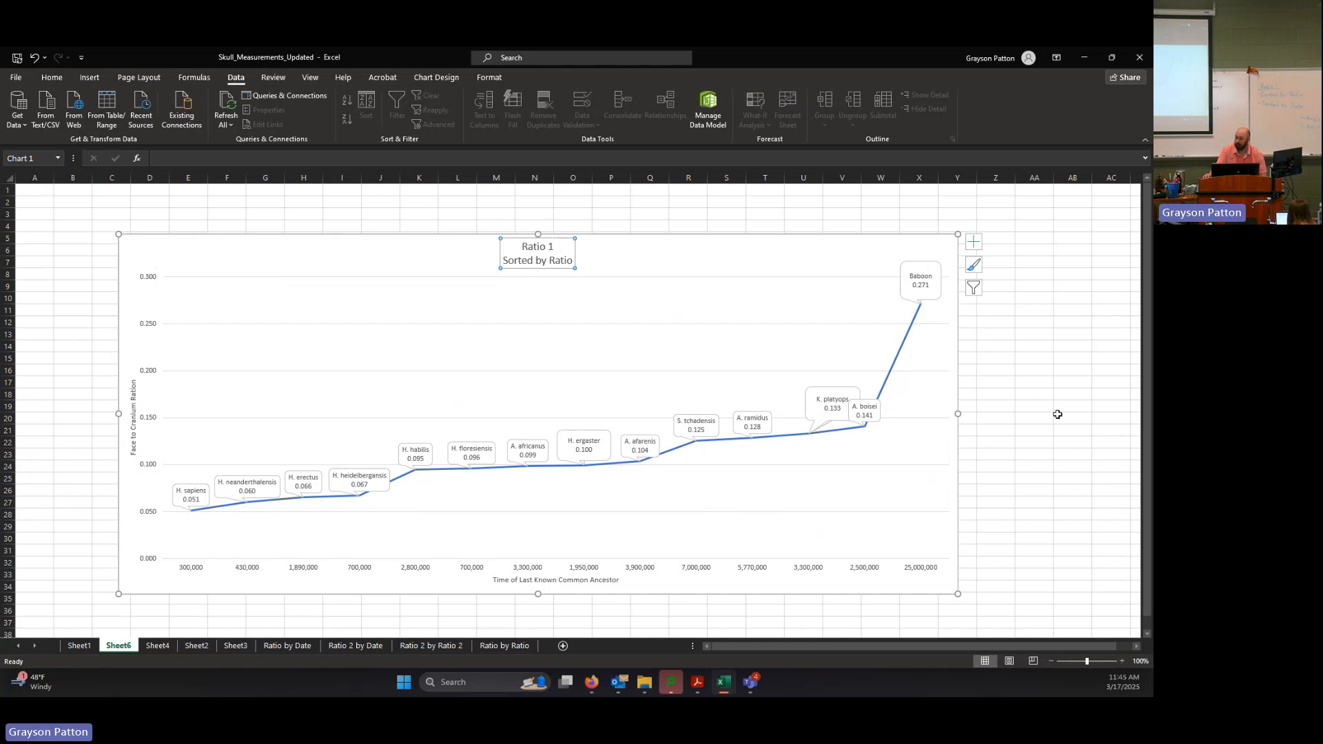
pyautogui.click(872, 407)
pyautogui.click(972, 418)
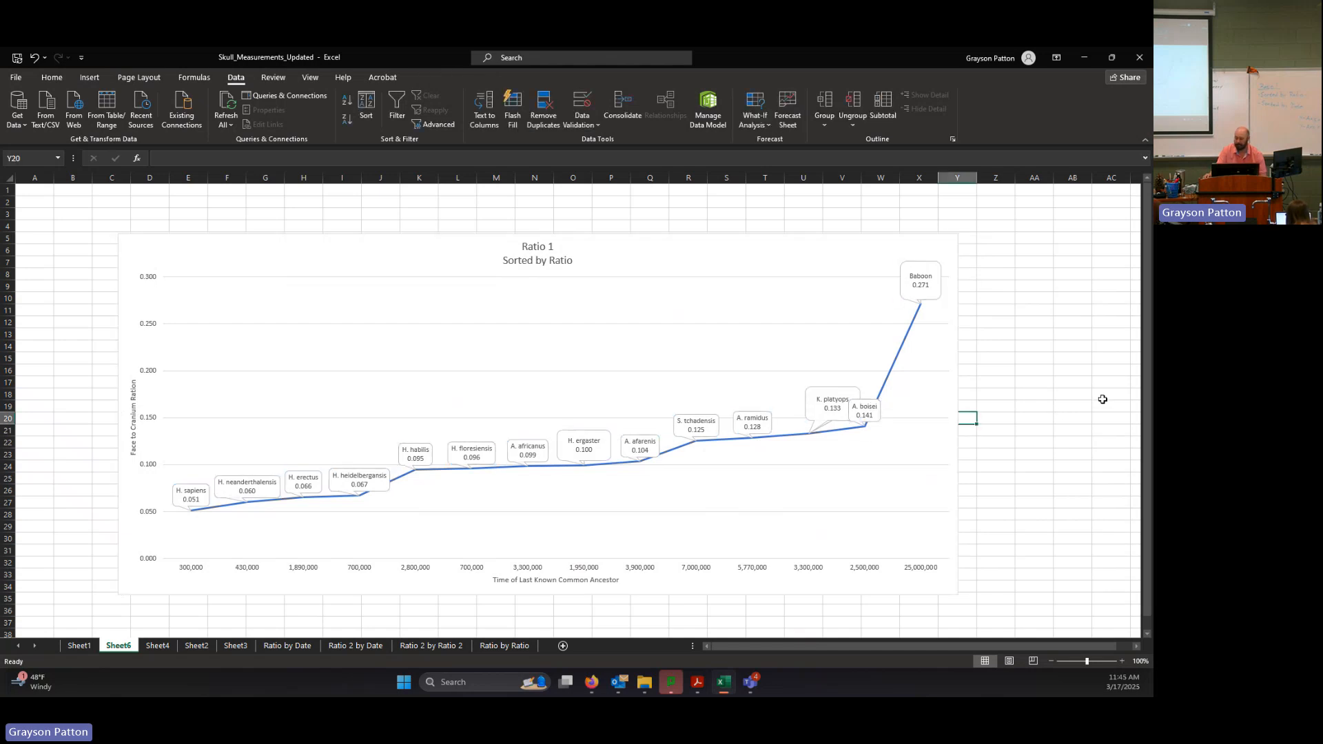
pyautogui.click(860, 408)
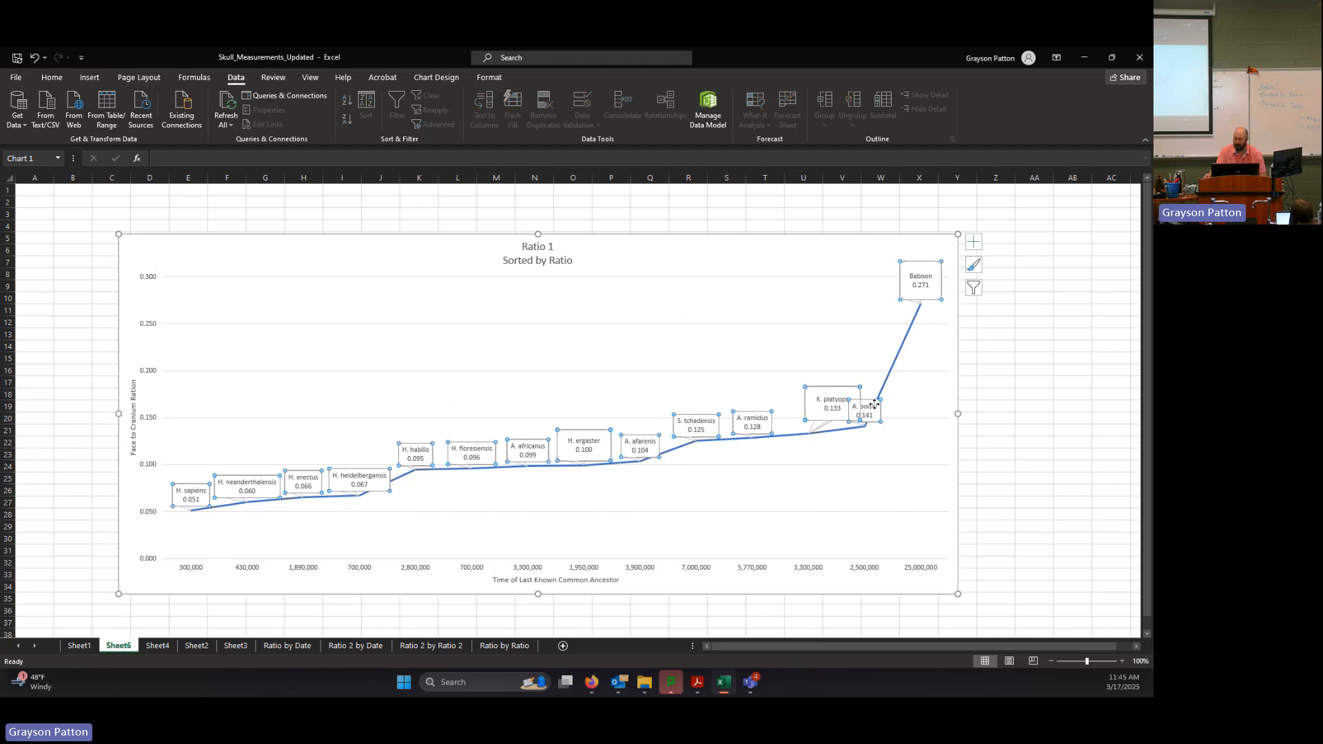
pyautogui.click(870, 405)
pyautogui.moveTo(874, 401); pyautogui.dragTo(901, 404)
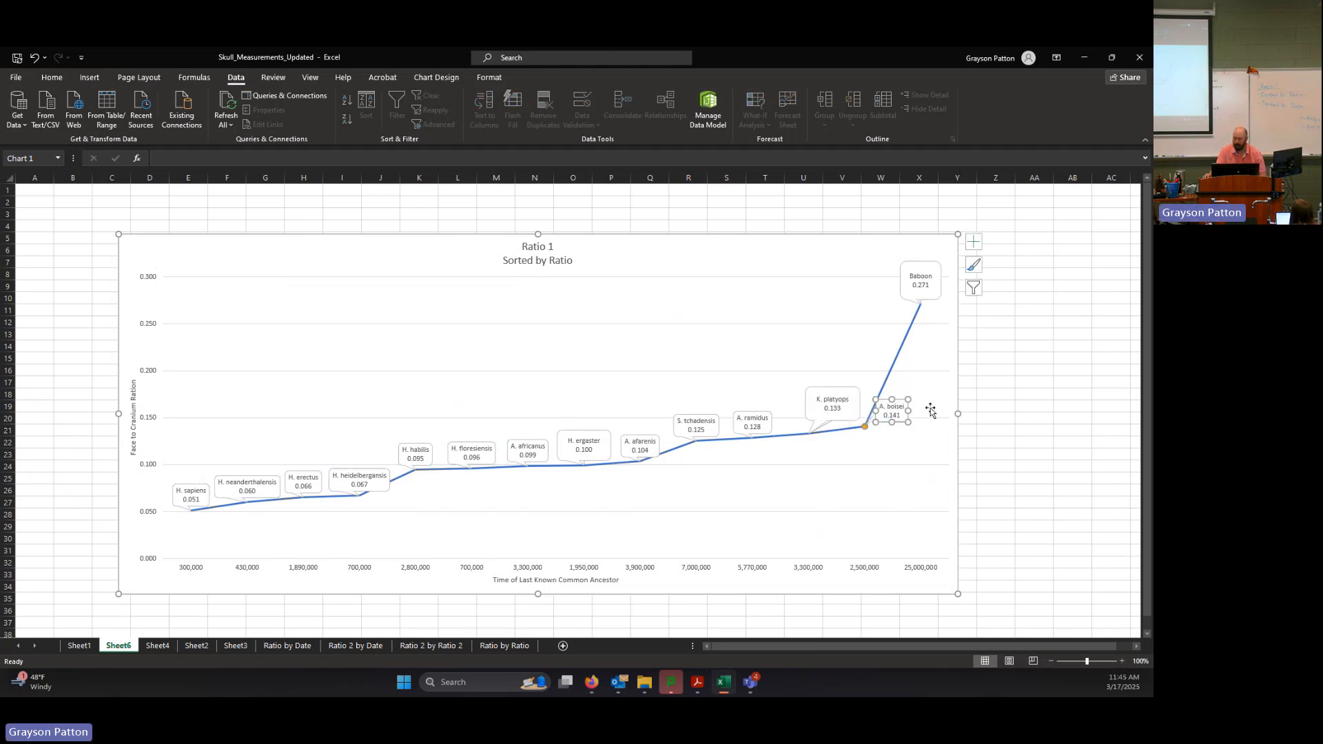
pyautogui.click(1111, 358)
# Check the sorted data on Sheet1, and cut the whole line chart from Sheet6
pyautogui.click(85, 649)
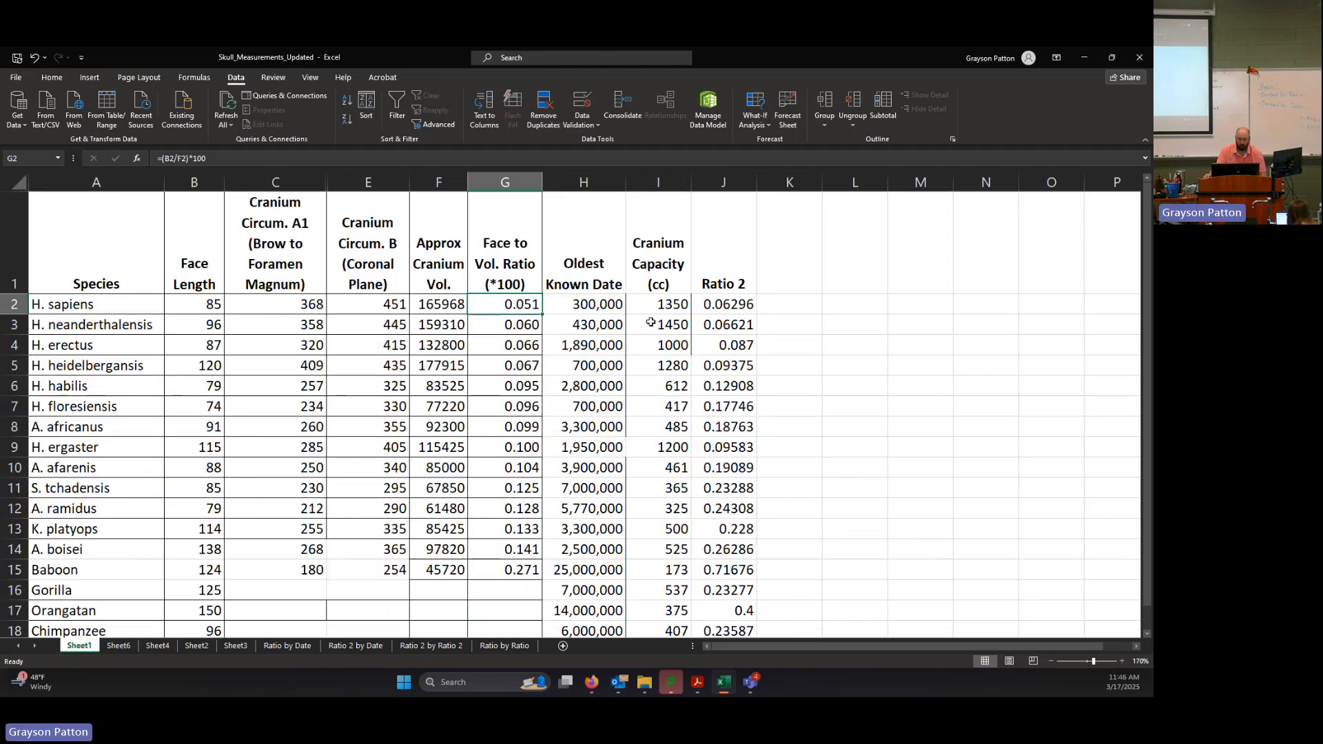
pyautogui.click(119, 646)
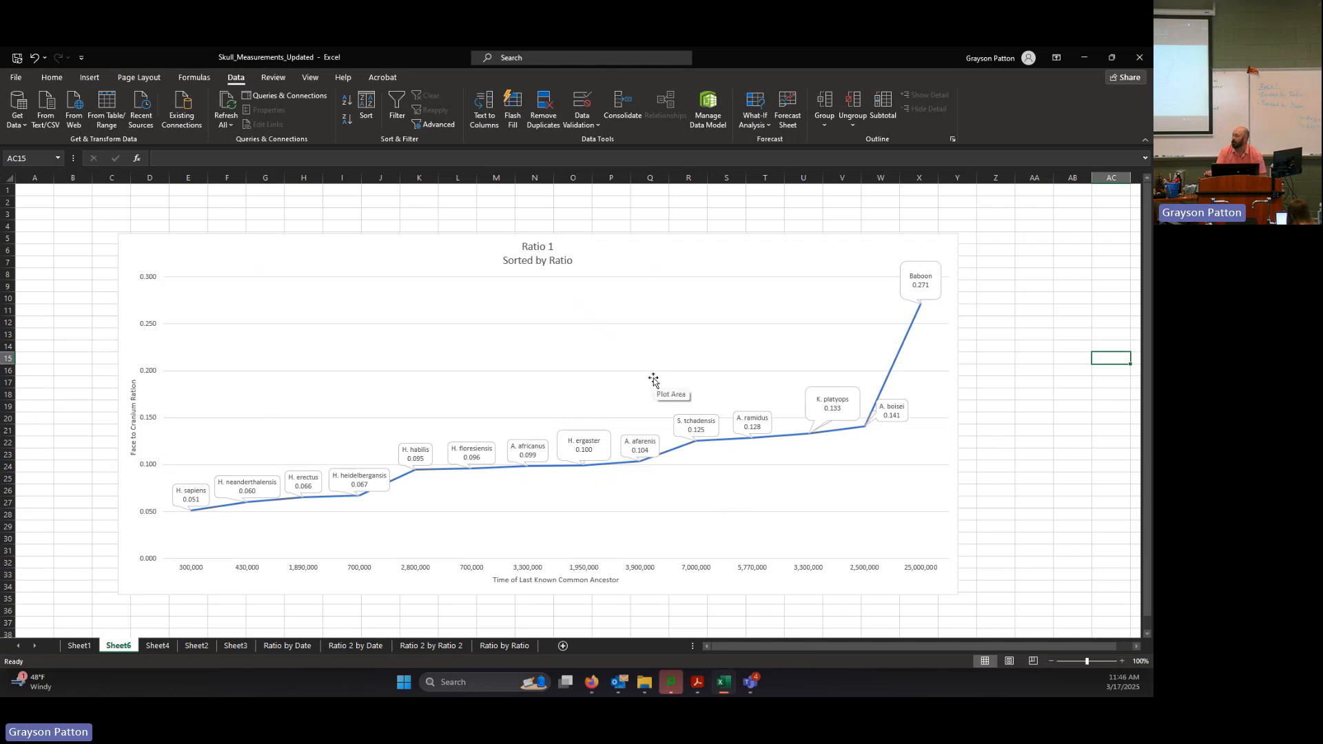
pyautogui.click(401, 266)
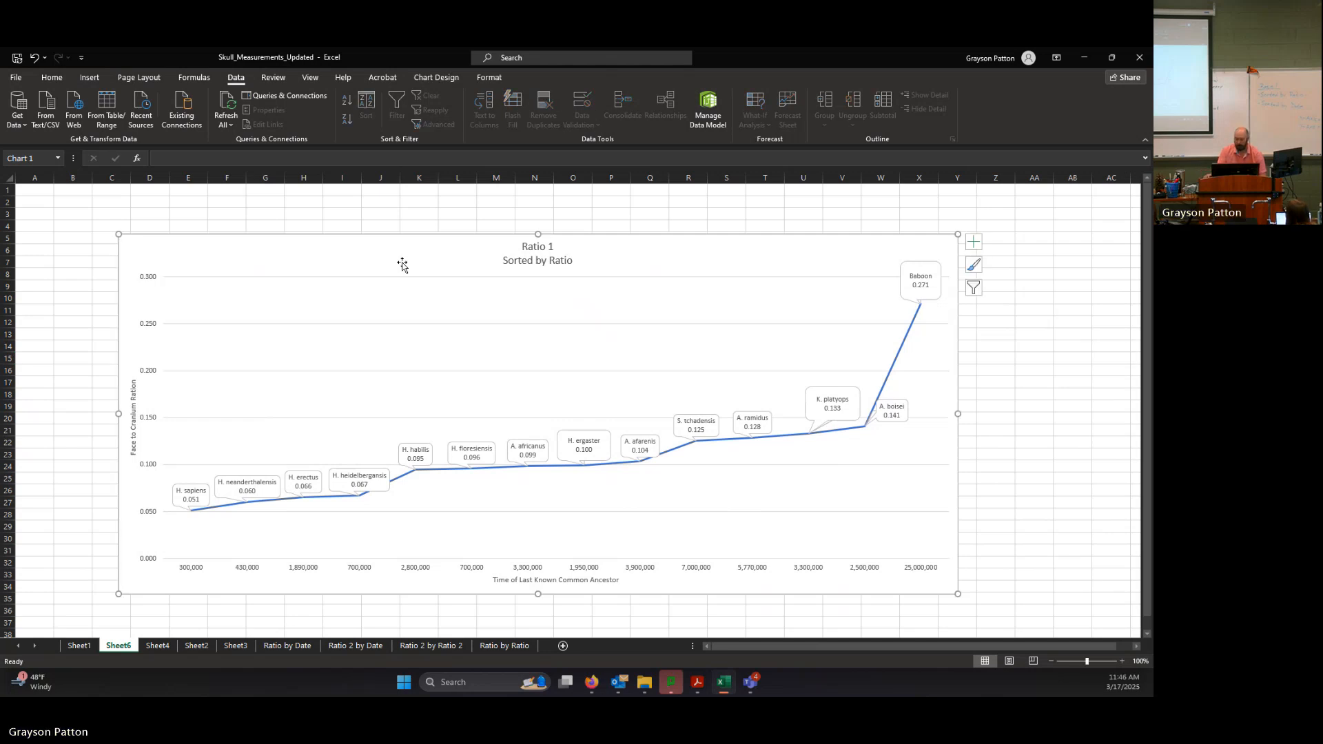
pyautogui.rightClick(402, 264)
pyautogui.click(419, 274)
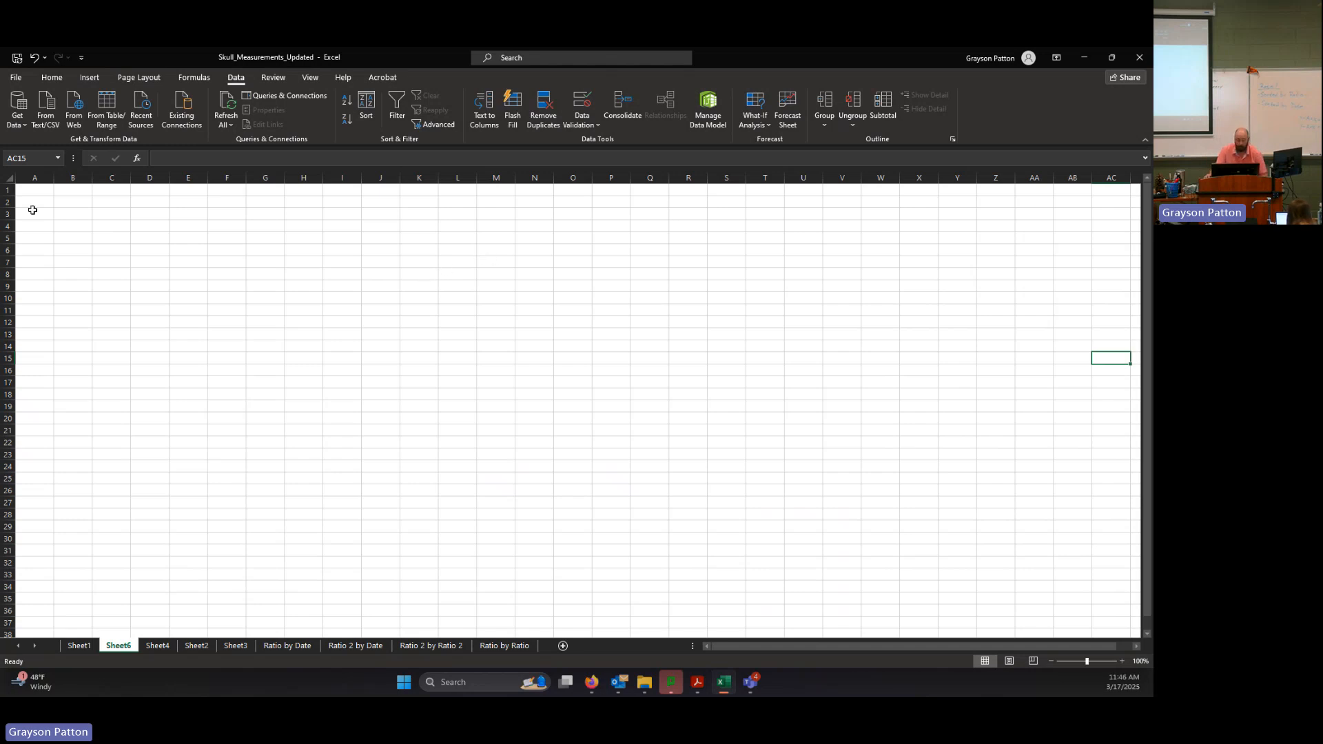
# Paste the cut chart at cell B3 of Sheet6 as a JPEG picture and enlarge the picture to about column X, row 35
pyautogui.rightClick(78, 215)
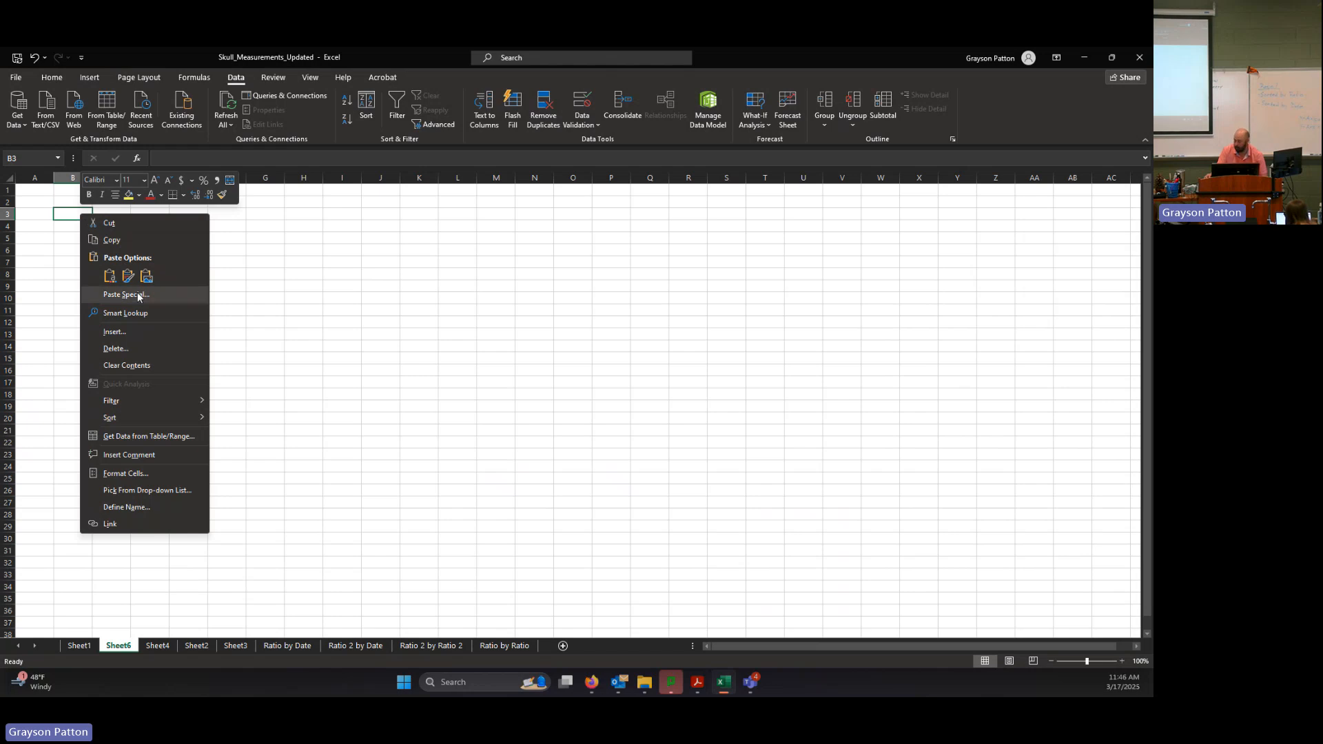
pyautogui.click(138, 295)
pyautogui.moveTo(177, 173); pyautogui.dragTo(637, 256)
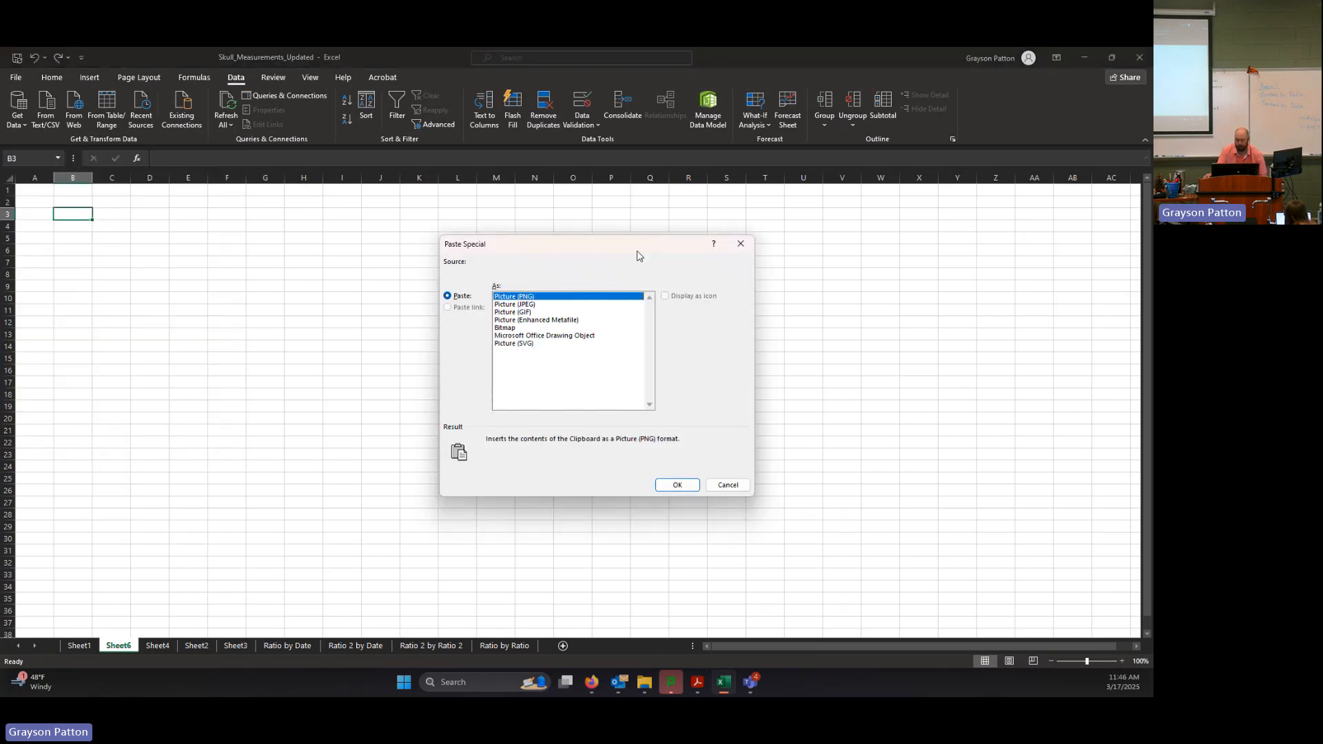
pyautogui.click(526, 306)
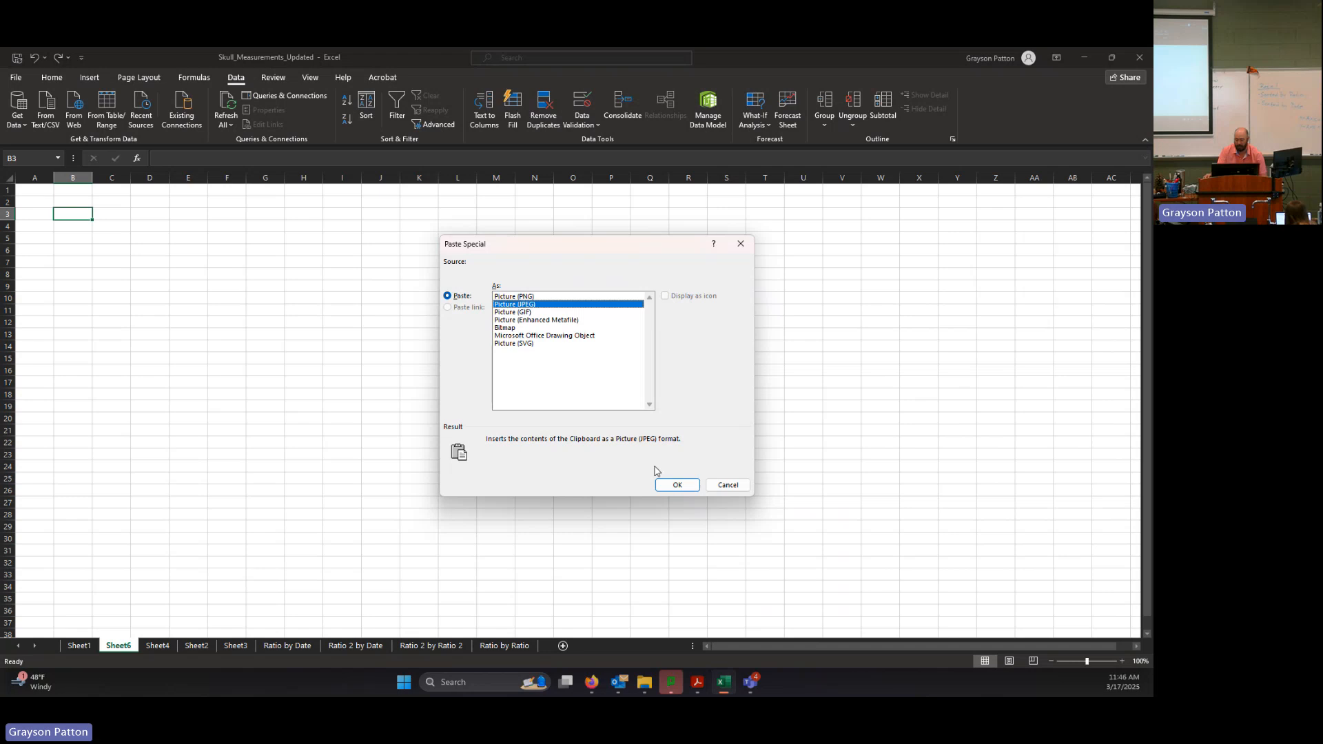
pyautogui.click(677, 486)
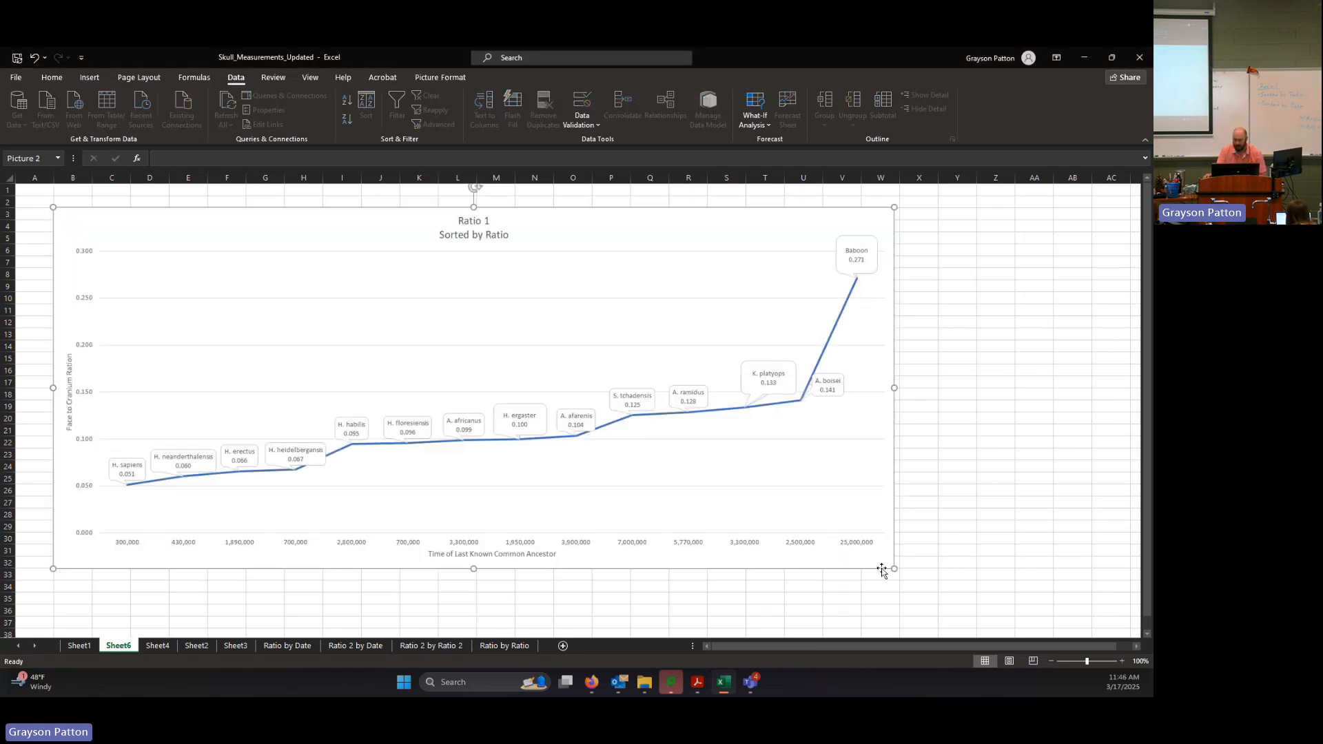
pyautogui.moveTo(892, 565); pyautogui.dragTo(969, 593)
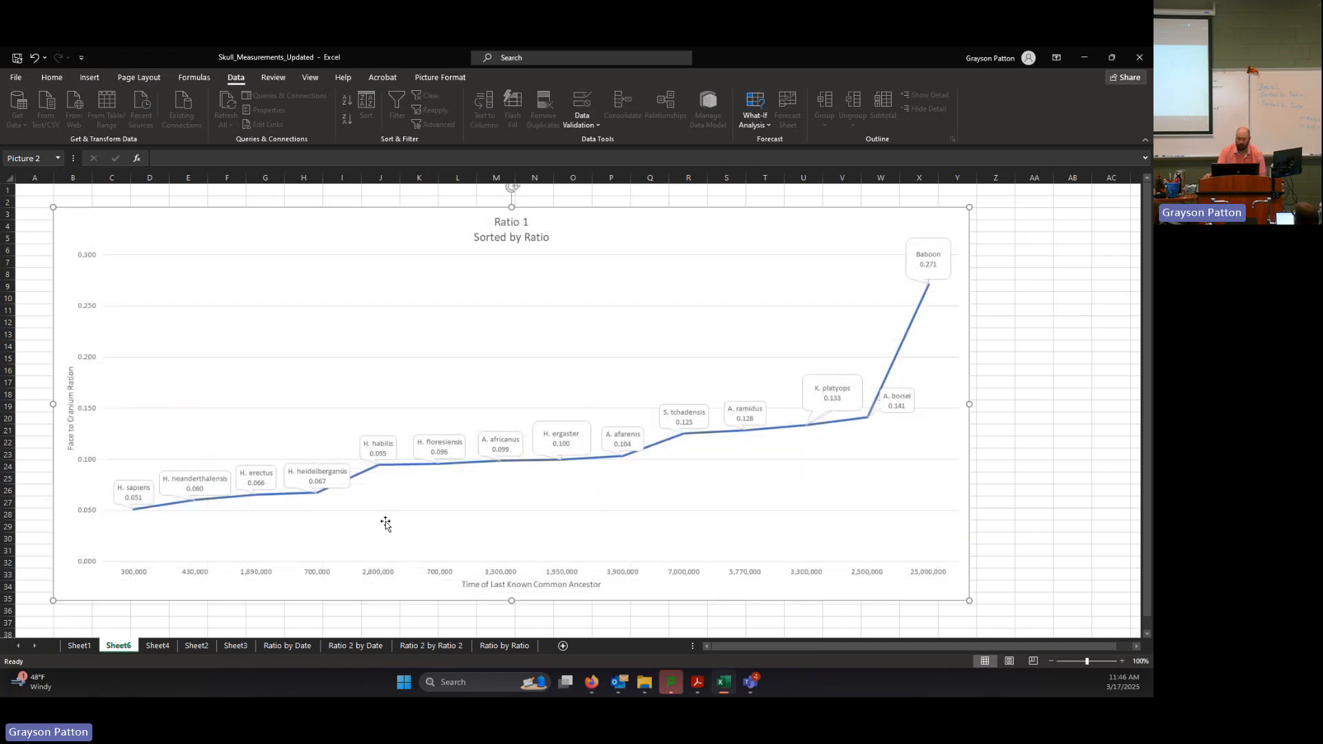